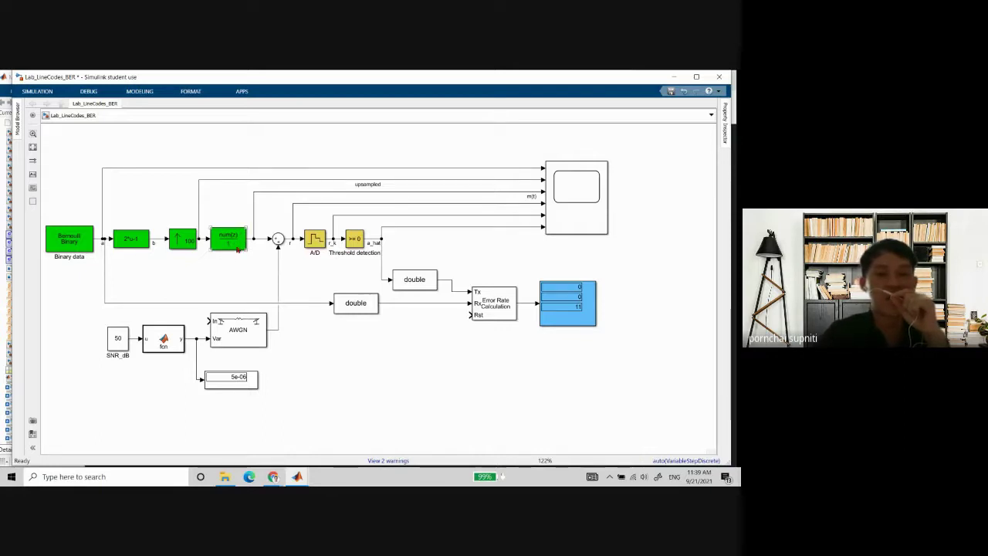
# Rename the Discrete FIR Filter block after the upsampler as the transmit filter and baseband modulator.
pyautogui.click(239, 248)
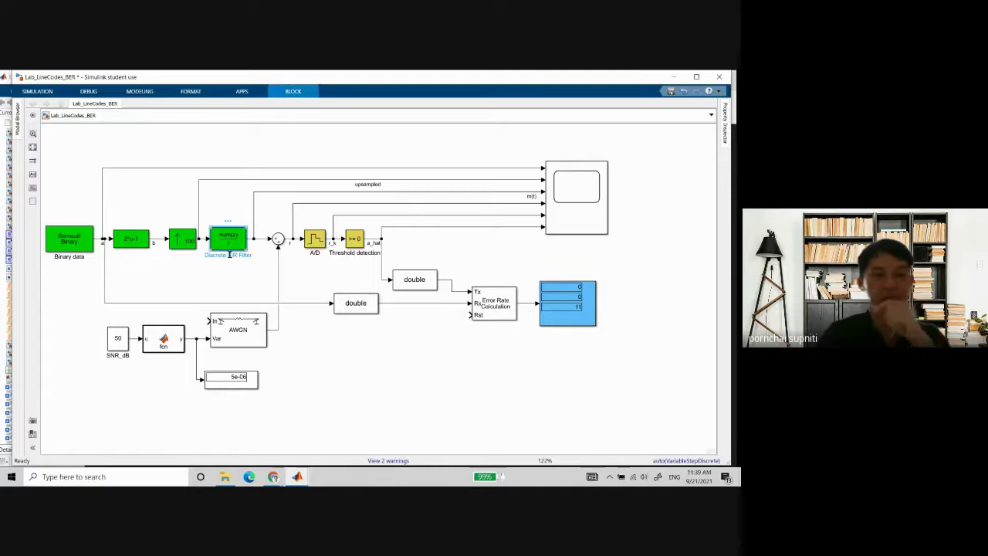
pyautogui.doubleClick(231, 255)
pyautogui.press('BackSpace')
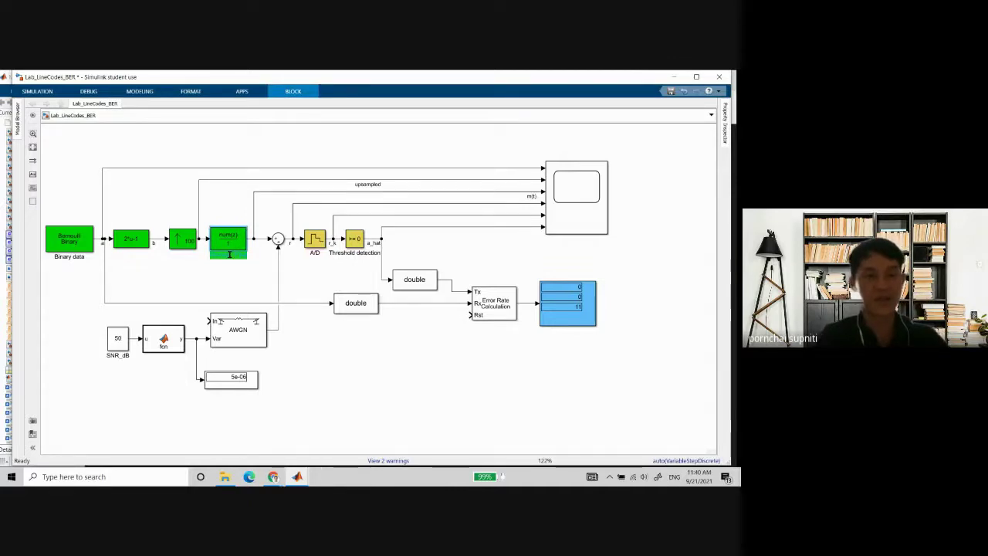
pyautogui.press('Return')
pyautogui.click(228, 255)
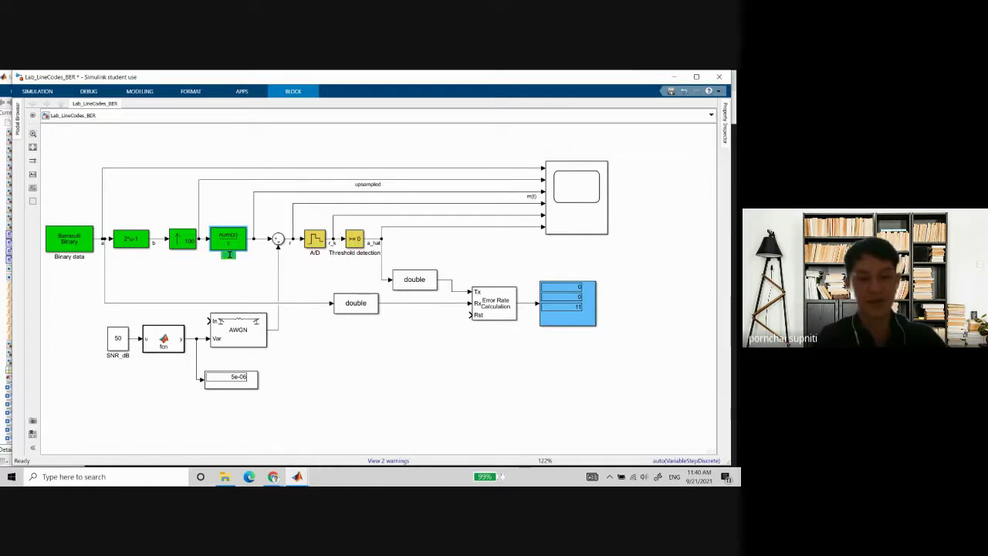
pyautogui.write('Pulse')
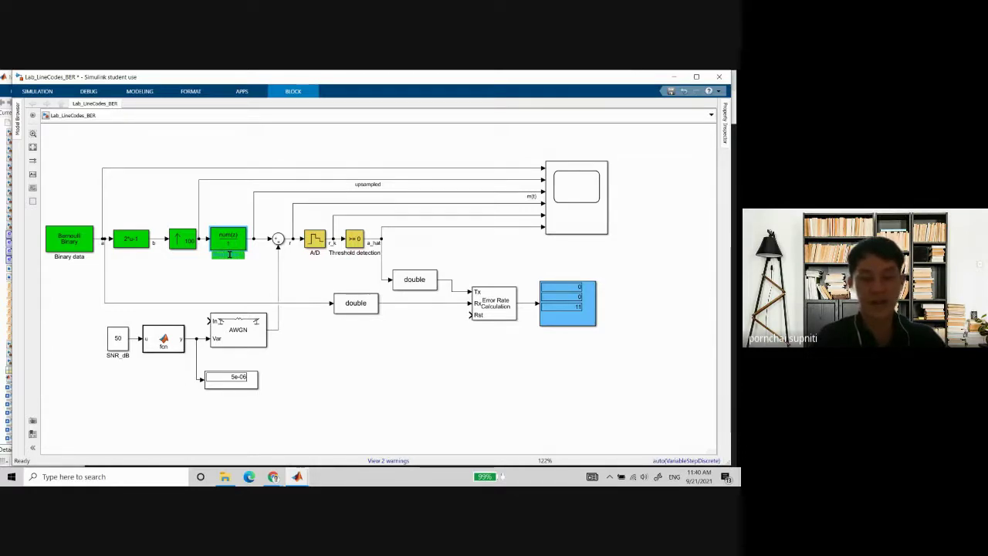
pyautogui.write(' sh')
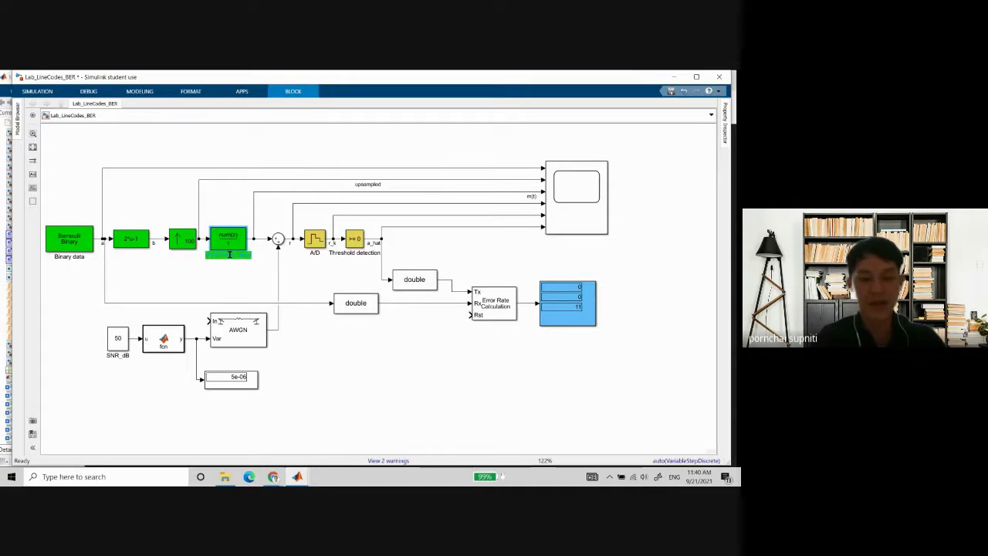
pyautogui.write('ap')
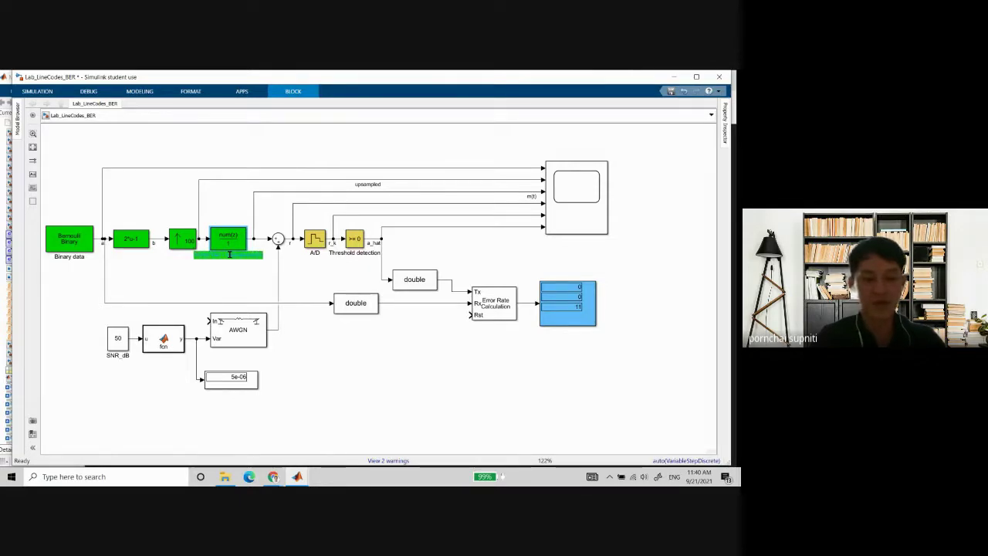
pyautogui.write('ing')
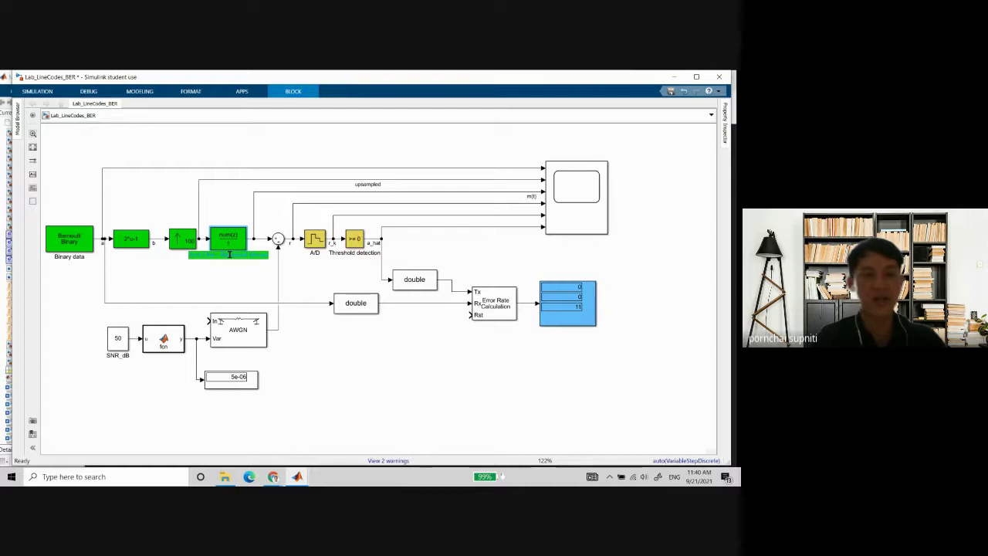
pyautogui.press('BackSpace')
pyautogui.press('BackSpace')
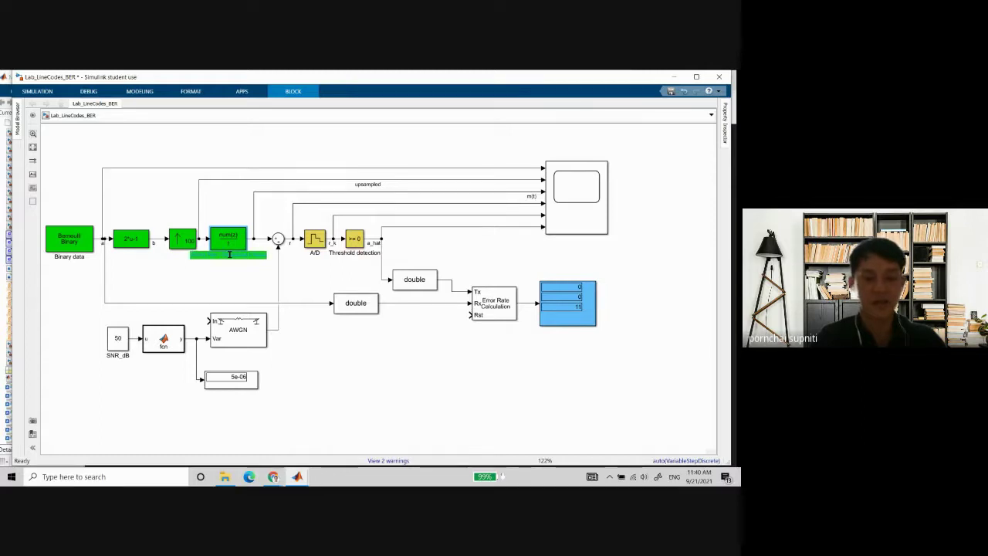
pyautogui.press('Return')
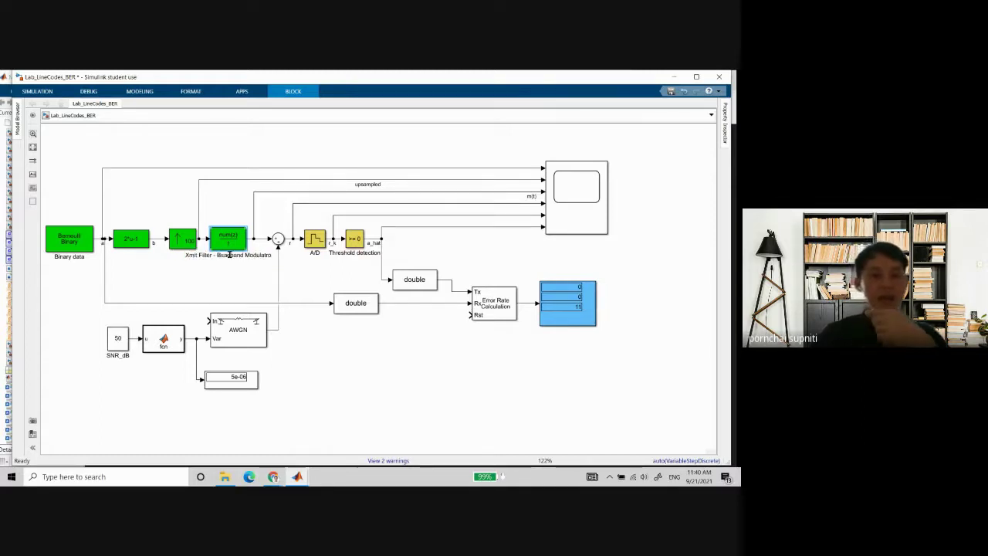
# Correct the typos in the filter block's name so it reads "Xmit Filter - Baseband Modulator".
pyautogui.click(224, 254)
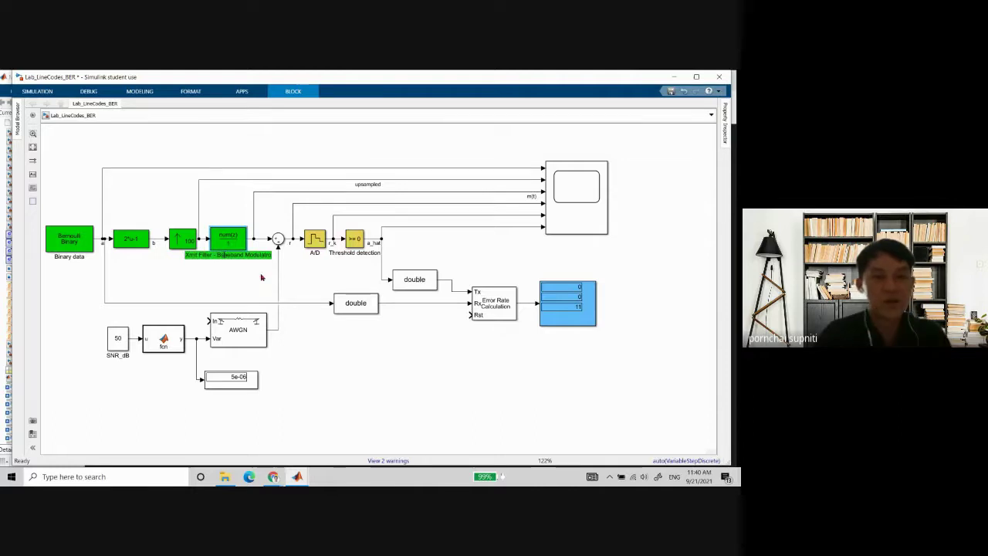
pyautogui.press('BackSpace')
pyautogui.press('BackSpace')
pyautogui.write('as')
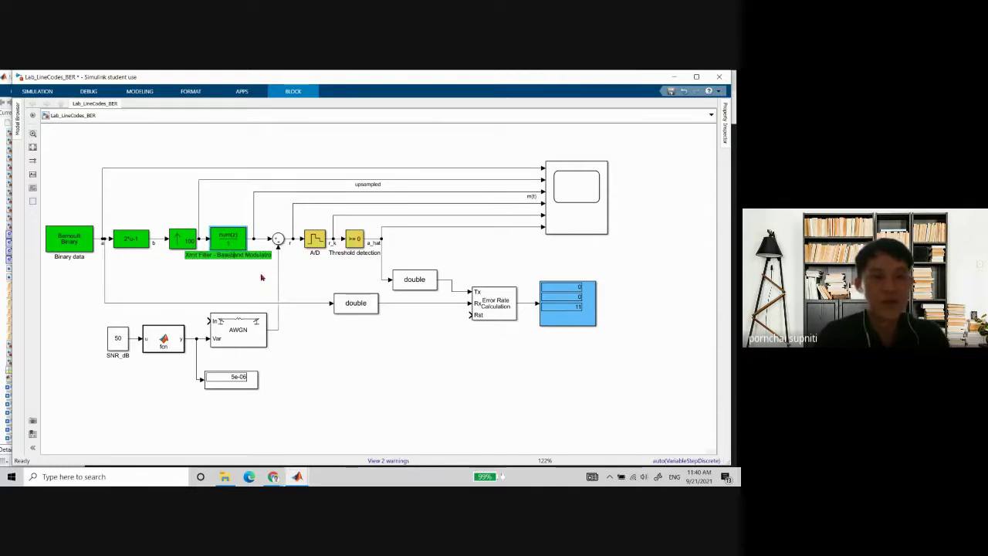
pyautogui.press('BackSpace')
pyautogui.press('BackSpace')
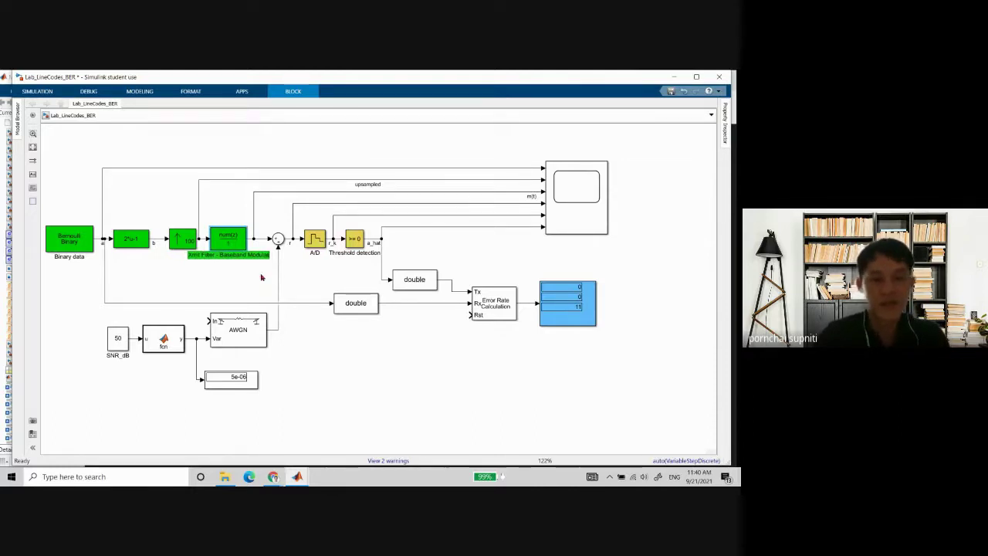
pyautogui.write('or')
pyautogui.click(241, 273)
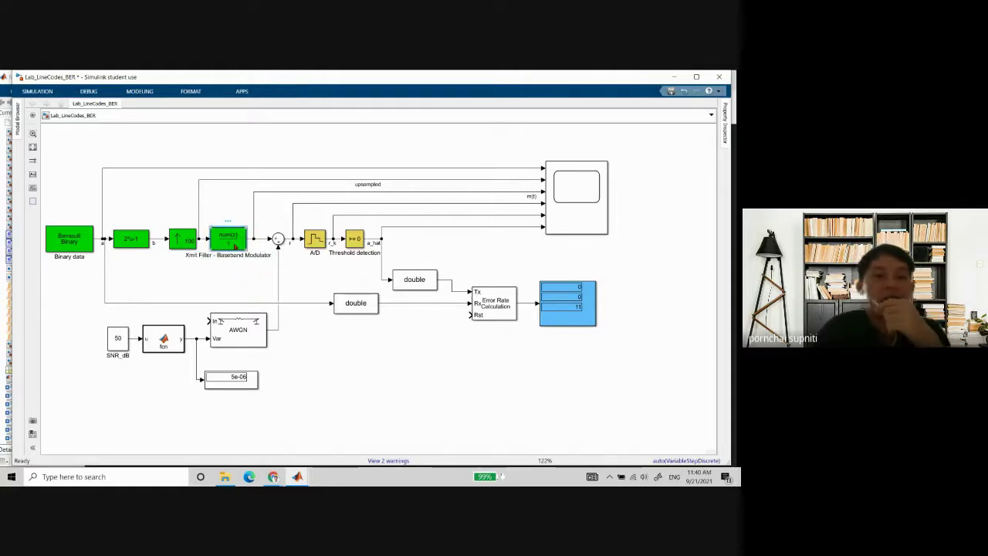
pyautogui.click(234, 246)
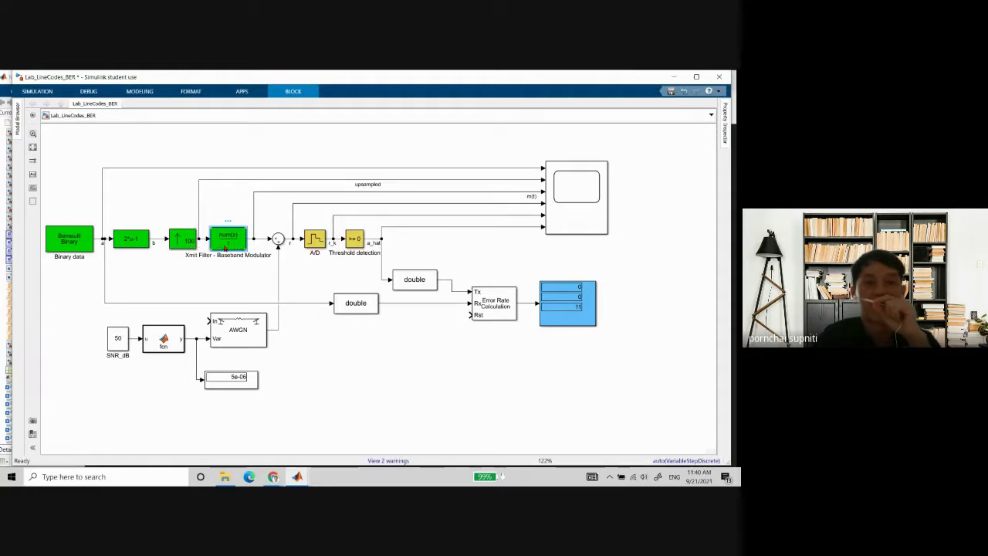
pyautogui.click(433, 244)
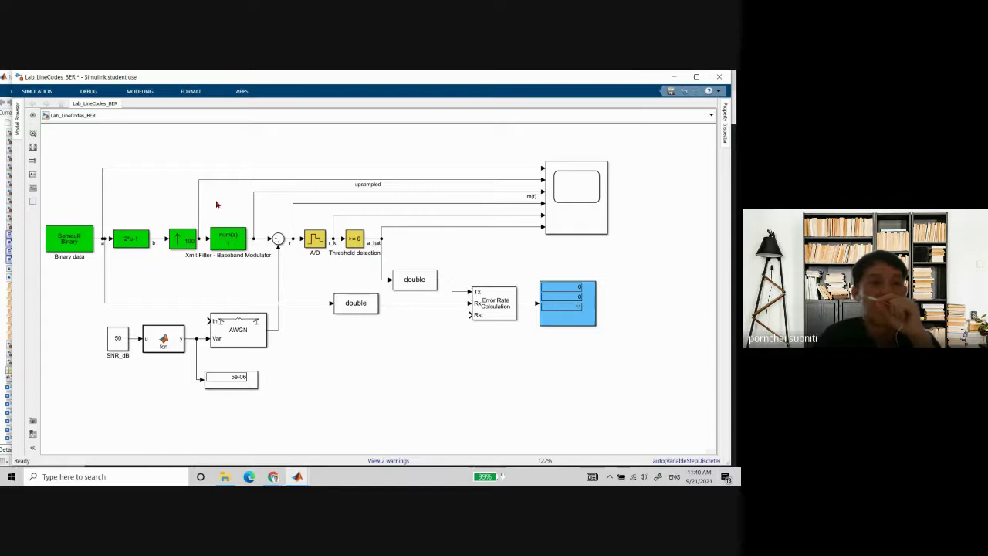
# Save the model under the new name Lab_LineCodes_MF_BER in the Labs folder.
pyautogui.click(34, 97)
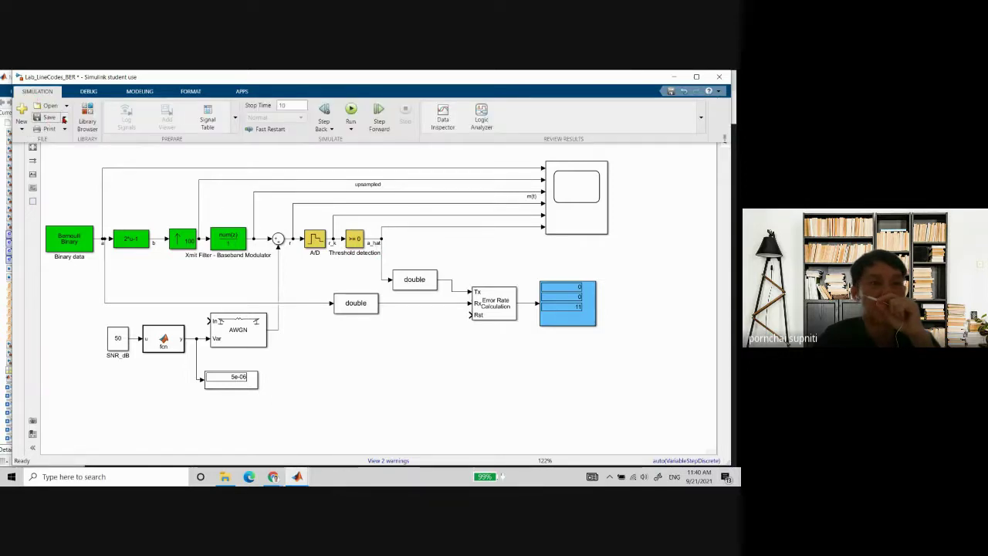
pyautogui.click(65, 119)
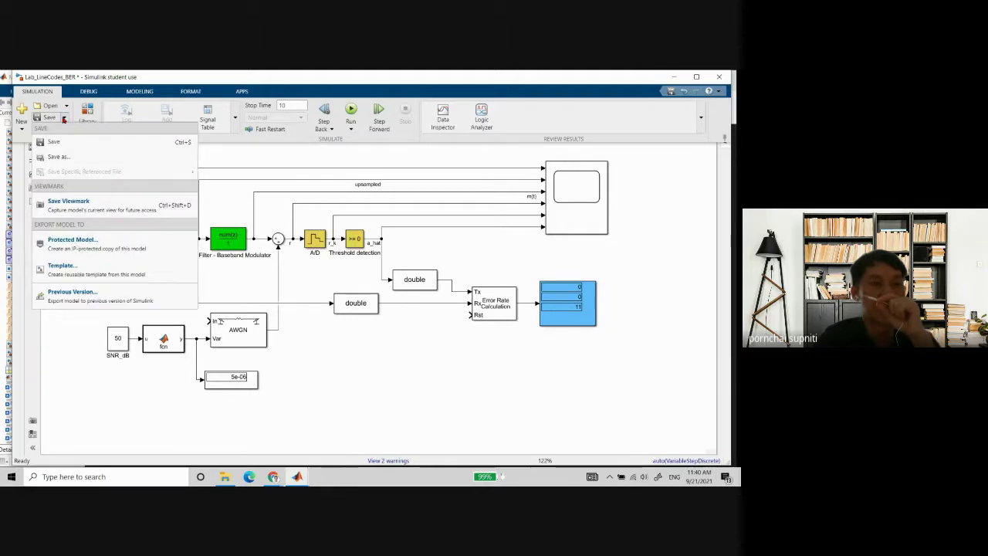
pyautogui.click(54, 164)
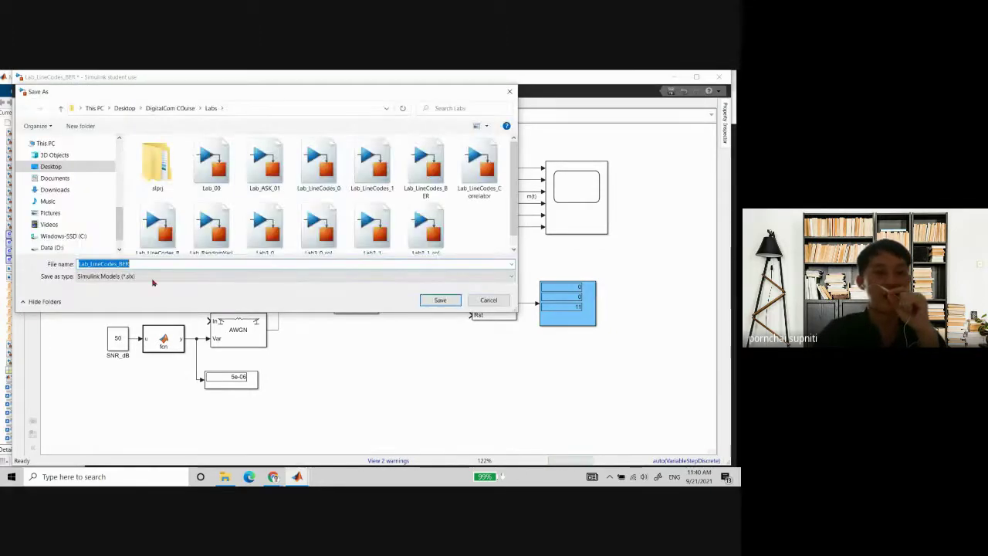
pyautogui.click(165, 263)
pyautogui.write('MF')
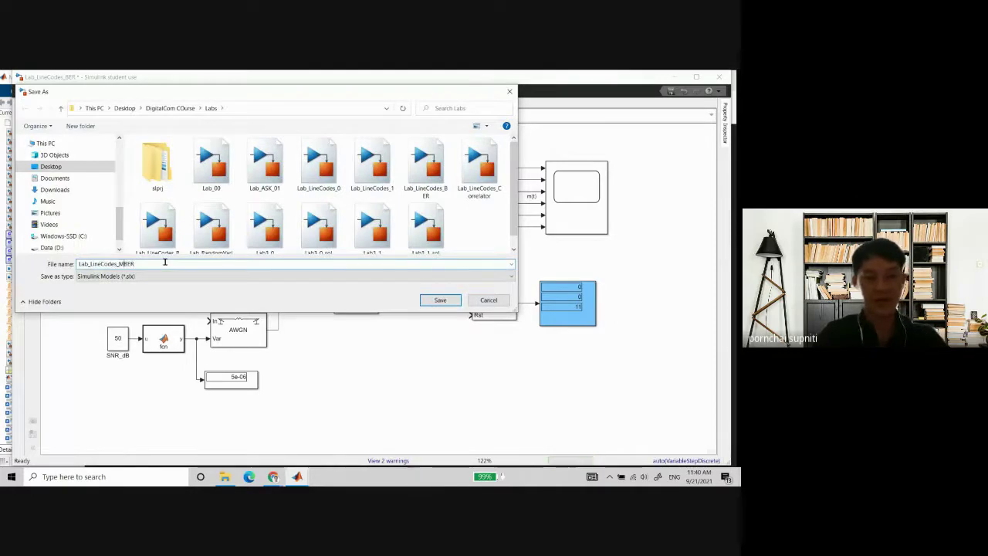
pyautogui.write('_')
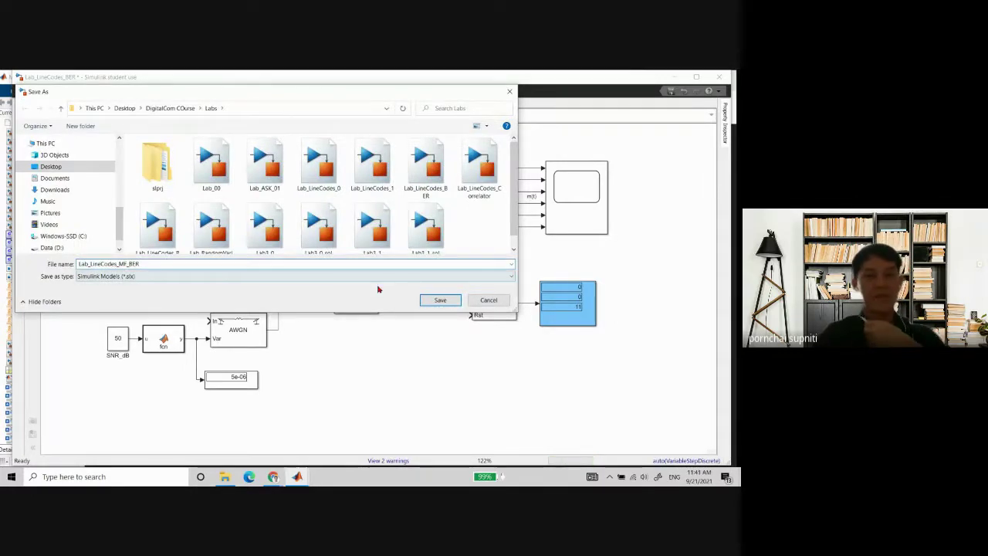
pyautogui.click(450, 301)
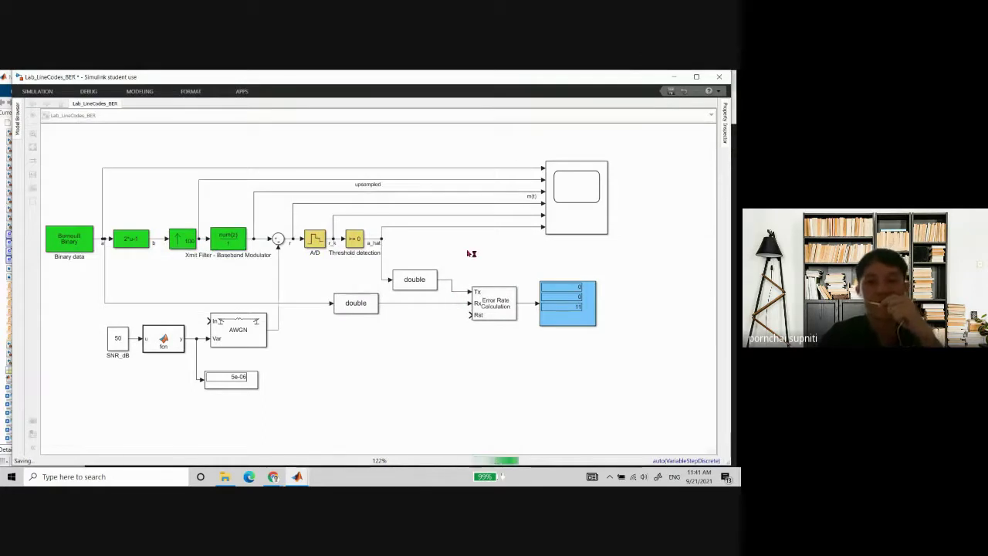
# Delete the Error Rate Calculation block, its display, both double conversion blocks and the leftover unconnected signal line.
pyautogui.moveTo(421, 279); pyautogui.dragTo(434, 291)
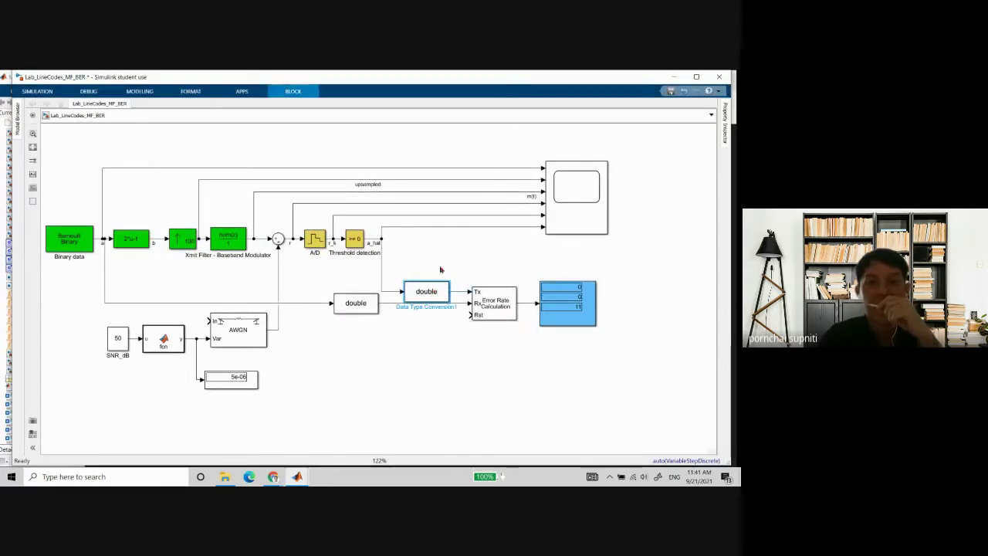
pyautogui.click(442, 269)
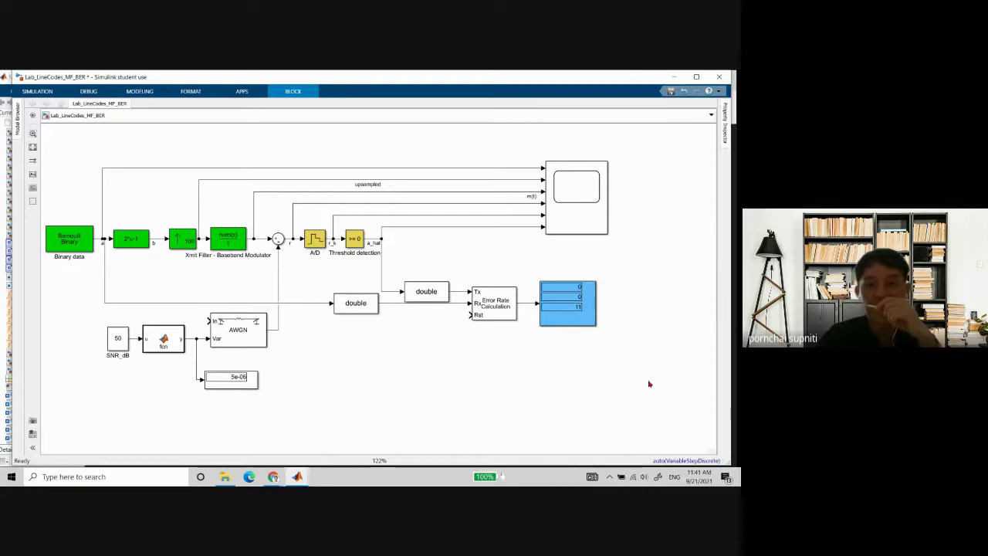
pyautogui.moveTo(647, 379); pyautogui.dragTo(400, 274)
pyautogui.press('Delete')
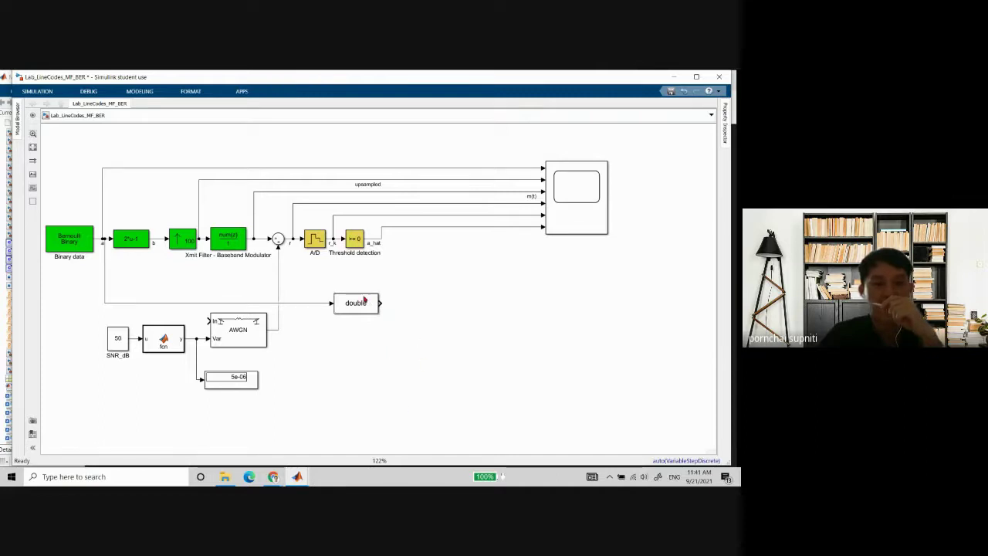
pyautogui.click(364, 302)
pyautogui.press('Delete')
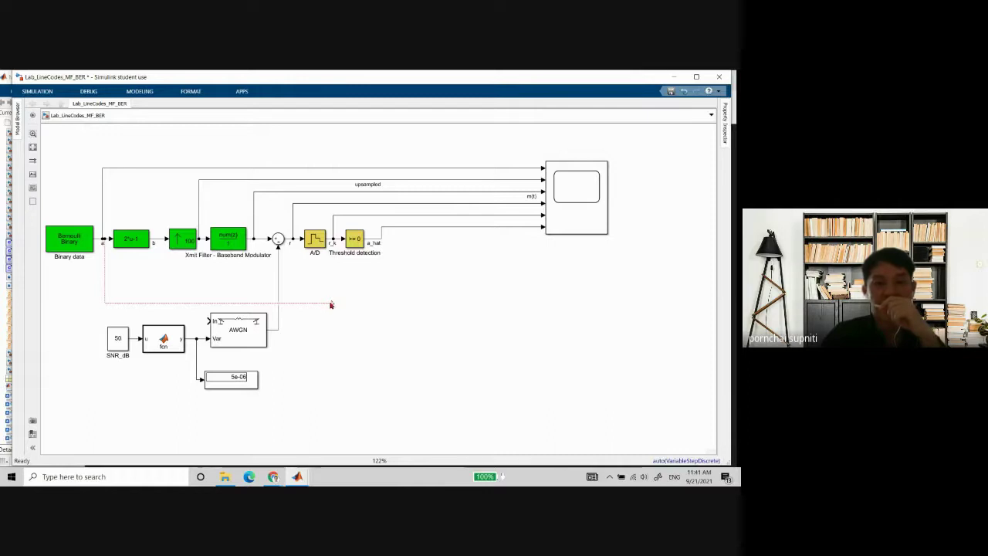
pyautogui.click(331, 305)
pyautogui.press('Delete')
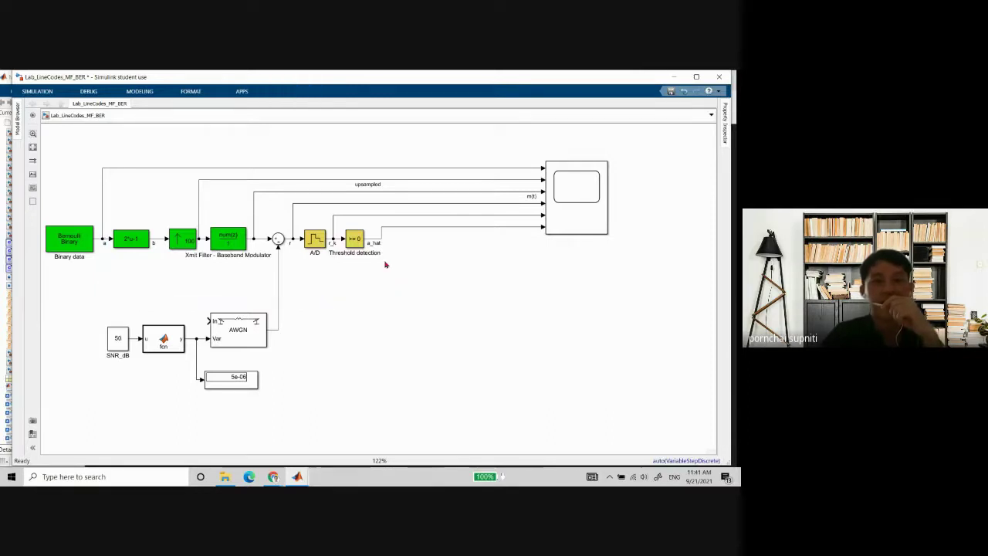
# Enlarge the Scope block until its last input aligns with the a_hat line, and move the Threshold detection block closer to it.
pyautogui.click(569, 223)
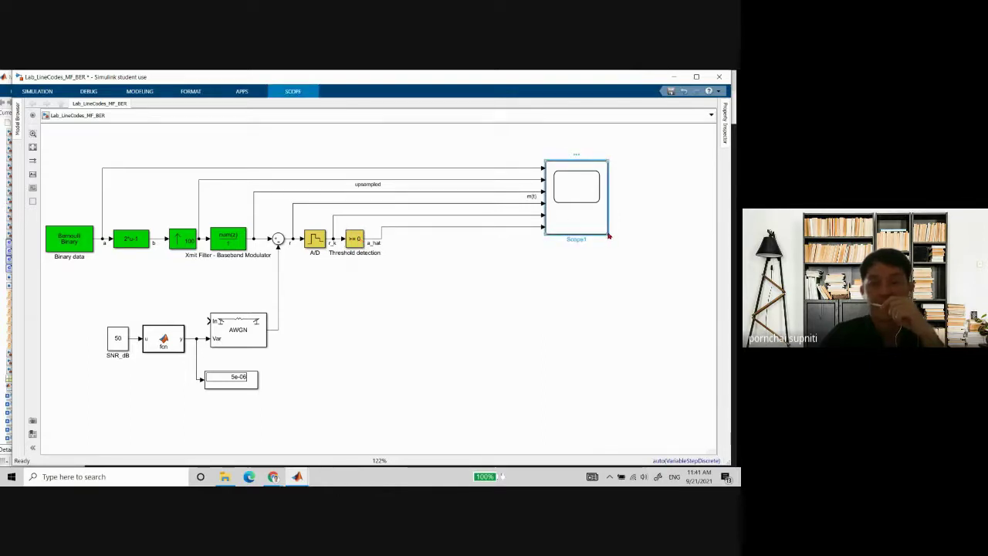
pyautogui.moveTo(609, 236); pyautogui.dragTo(639, 244)
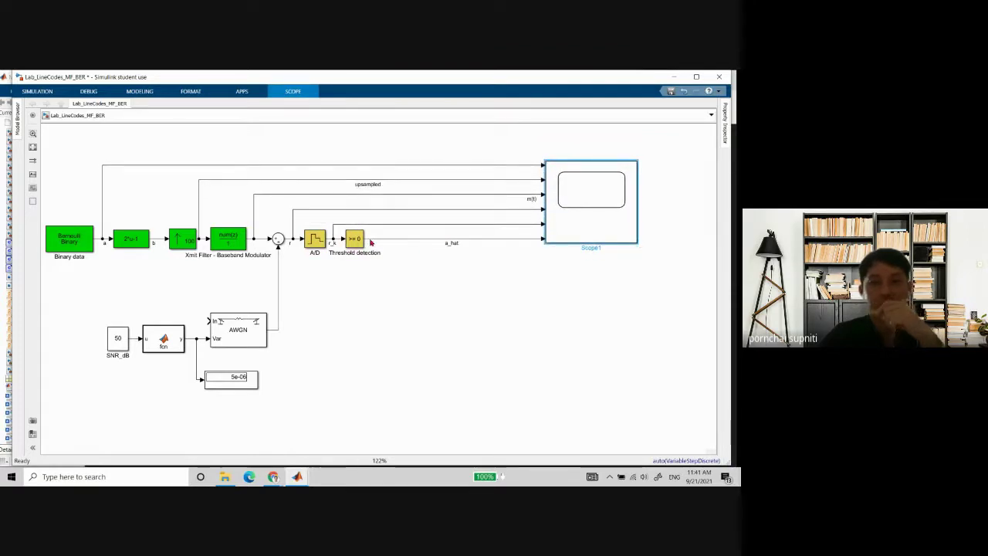
pyautogui.moveTo(357, 238); pyautogui.dragTo(462, 240)
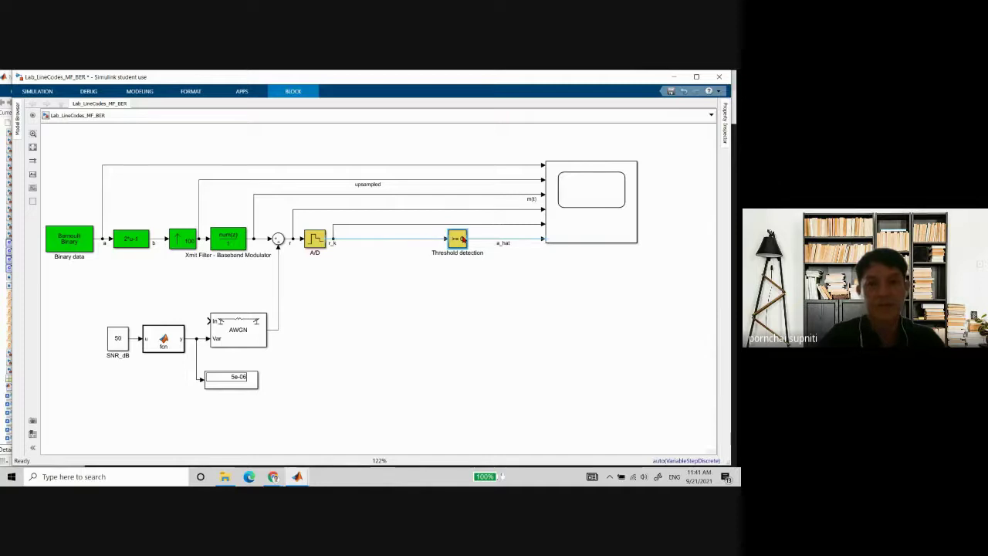
# Move the r_k branch point and the A/D block toward Threshold detection, leaving space after the summing junction.
pyautogui.click(320, 238)
pyautogui.moveTo(354, 242); pyautogui.dragTo(311, 240)
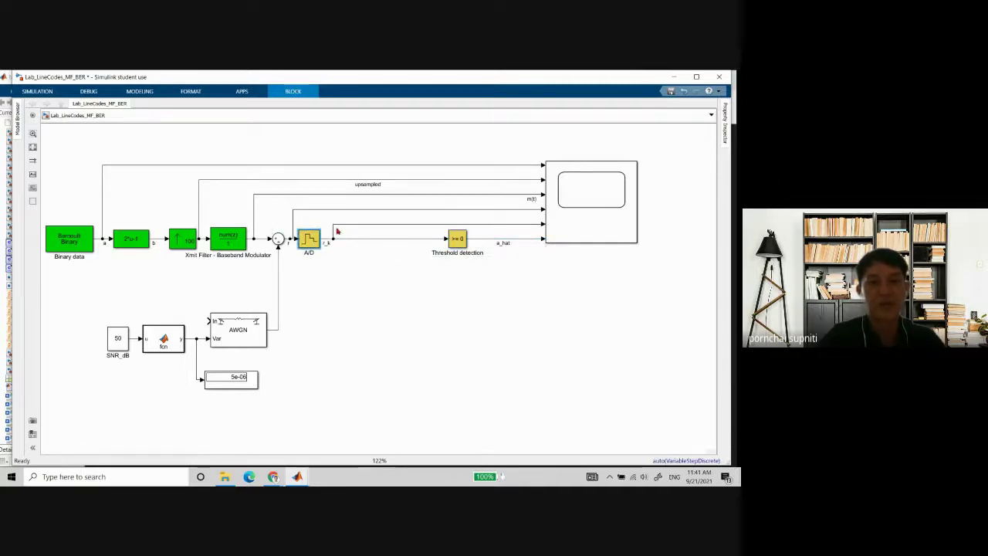
pyautogui.moveTo(372, 225); pyautogui.dragTo(411, 224)
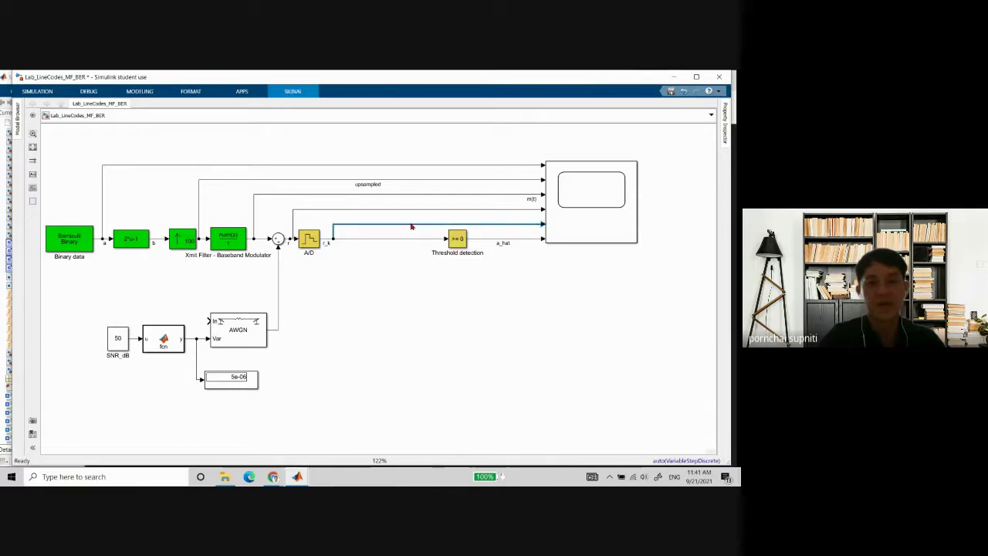
pyautogui.moveTo(333, 242); pyautogui.dragTo(419, 239)
pyautogui.moveTo(308, 239); pyautogui.dragTo(390, 238)
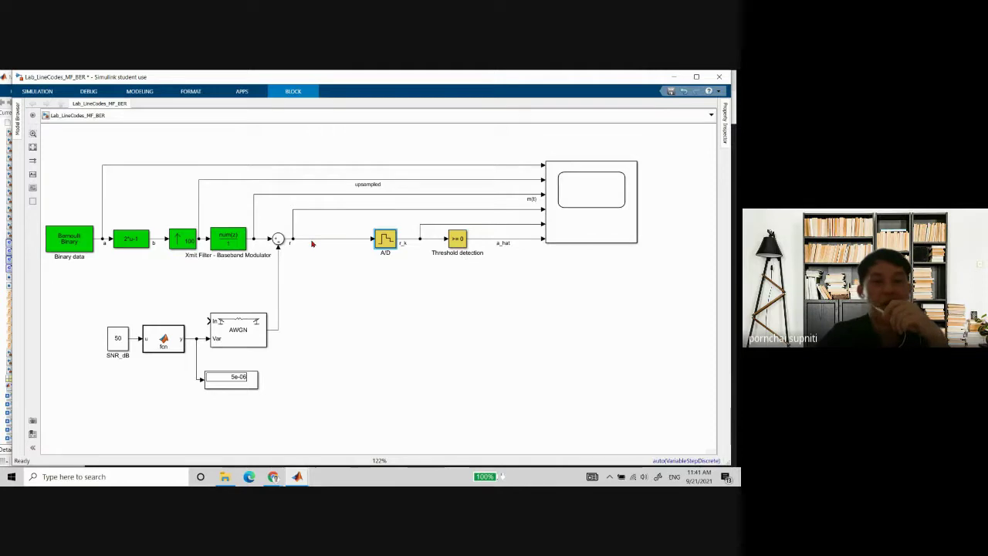
# Duplicate the Xmit Filter - Baseband Modulator block into the empty area below the main signal path, beside the AWGN block.
pyautogui.click(234, 246)
pyautogui.hotkey('ctrl', 'c')
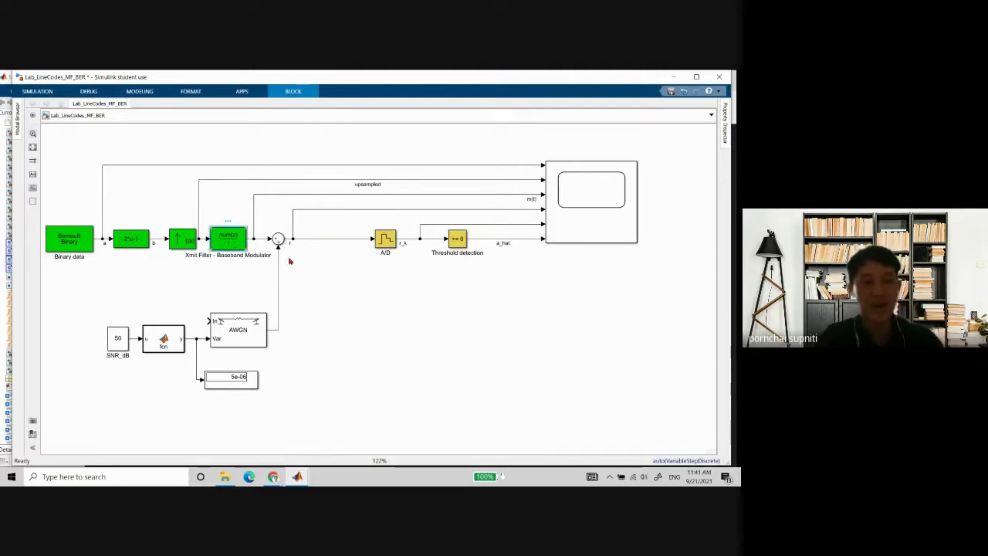
pyautogui.click(336, 294)
pyautogui.hotkey('ctrl', 'v')
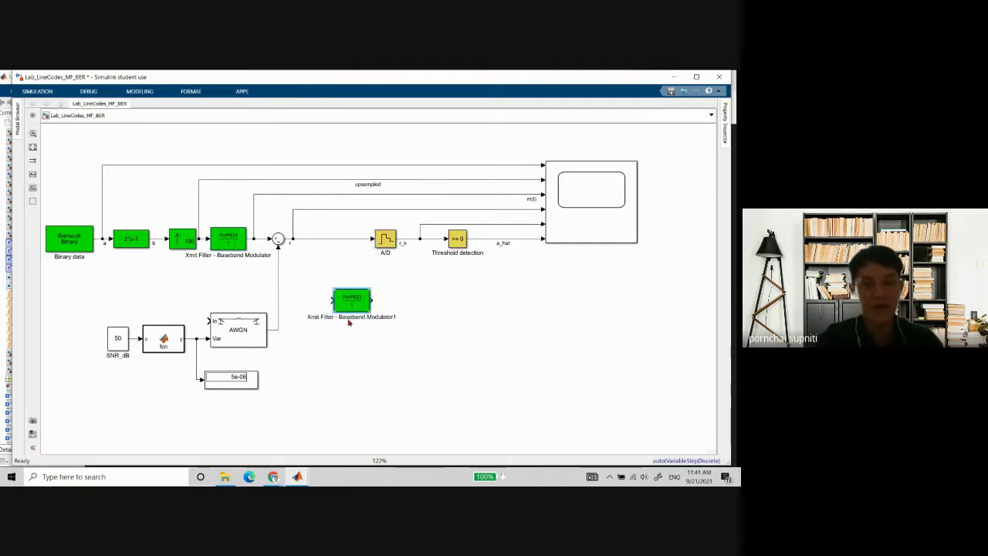
# Rename the duplicated Xmit Filter - Baseband Modulator block as Matched filter.
pyautogui.doubleClick(349, 318)
pyautogui.hotkey('ctrl', 'a')
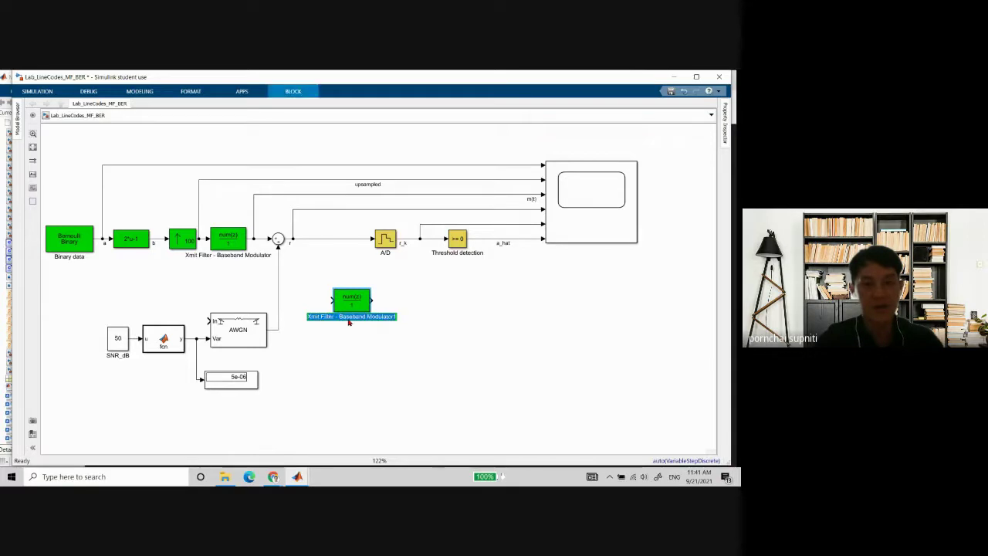
pyautogui.write('Matched filter')
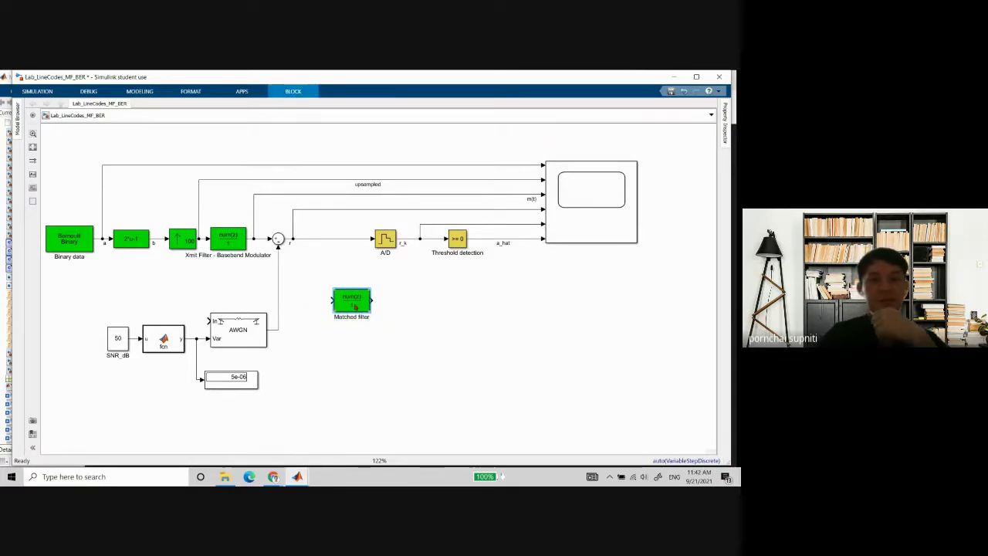
pyautogui.doubleClick(354, 307)
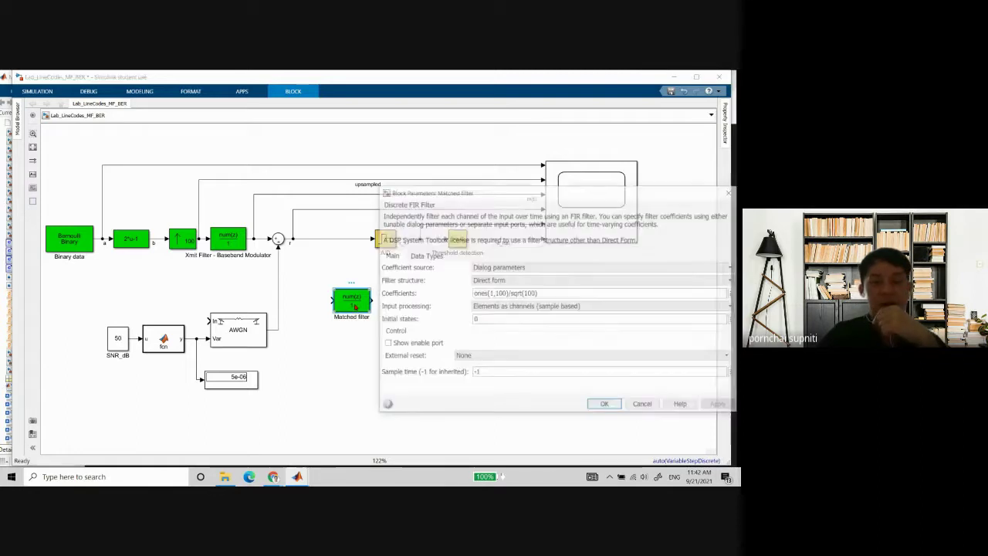
pyautogui.press('Escape')
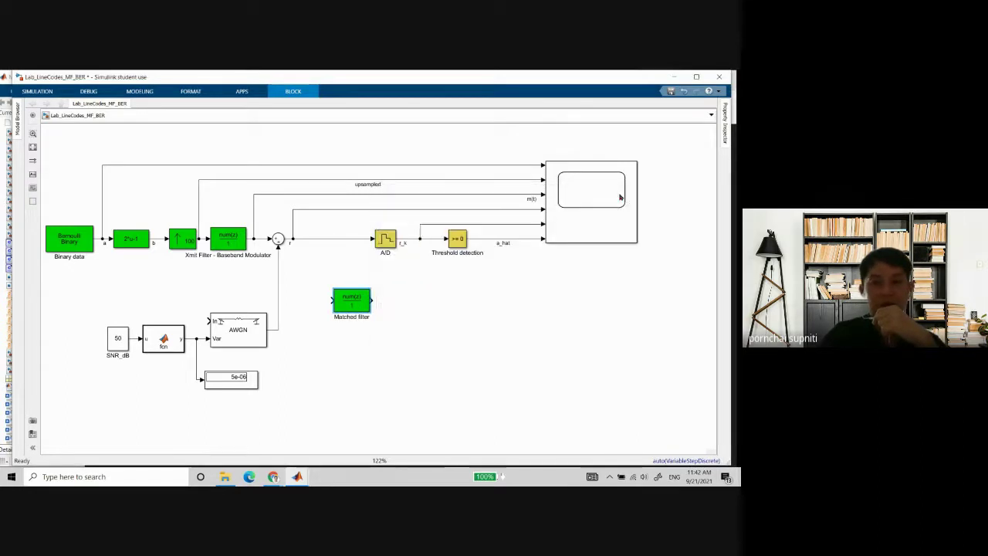
# Set the Matched filter block's background color to yellow and insert it on the line between the summing junction and the A/D block.
pyautogui.rightClick(353, 303)
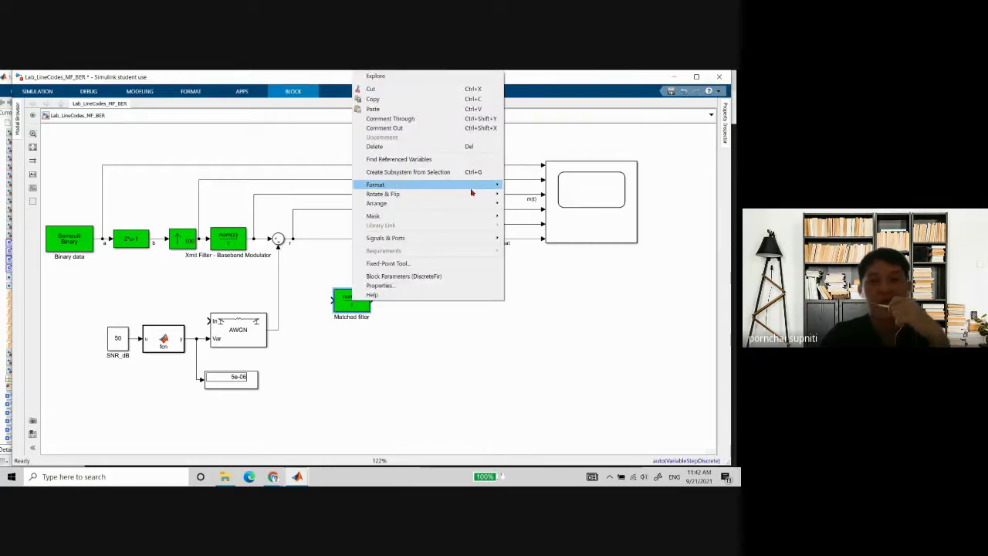
pyautogui.moveTo(478, 185)
pyautogui.moveTo(546, 200)
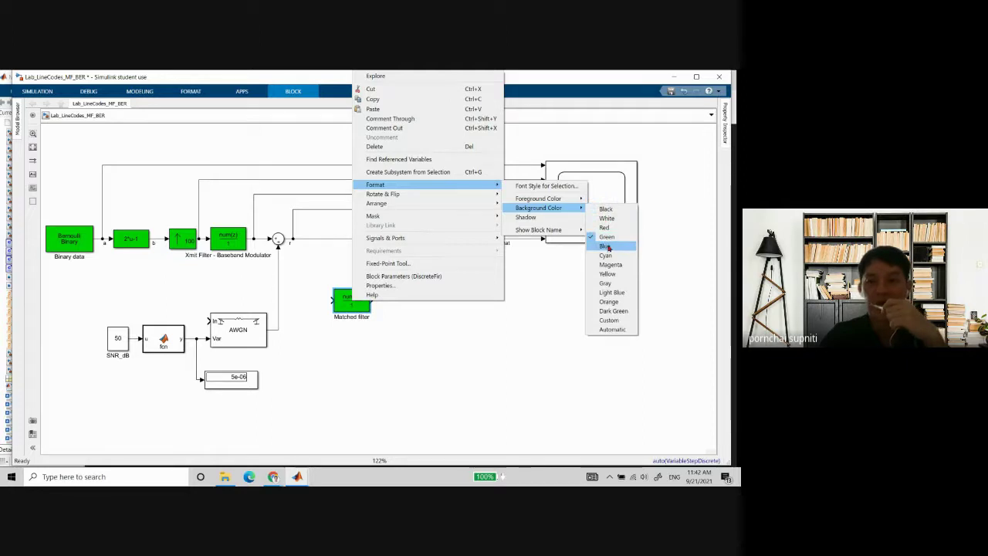
pyautogui.click(614, 275)
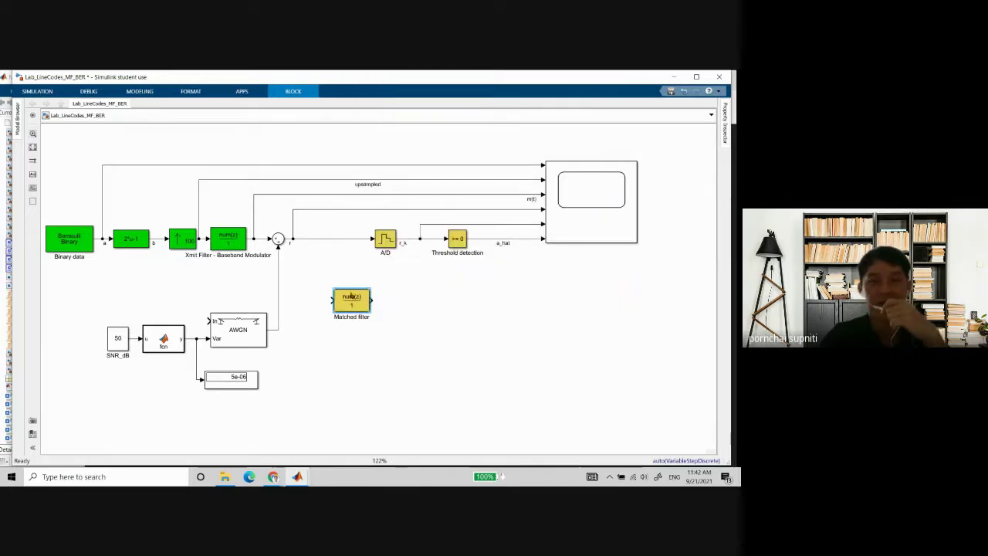
pyautogui.moveTo(351, 296); pyautogui.dragTo(337, 240)
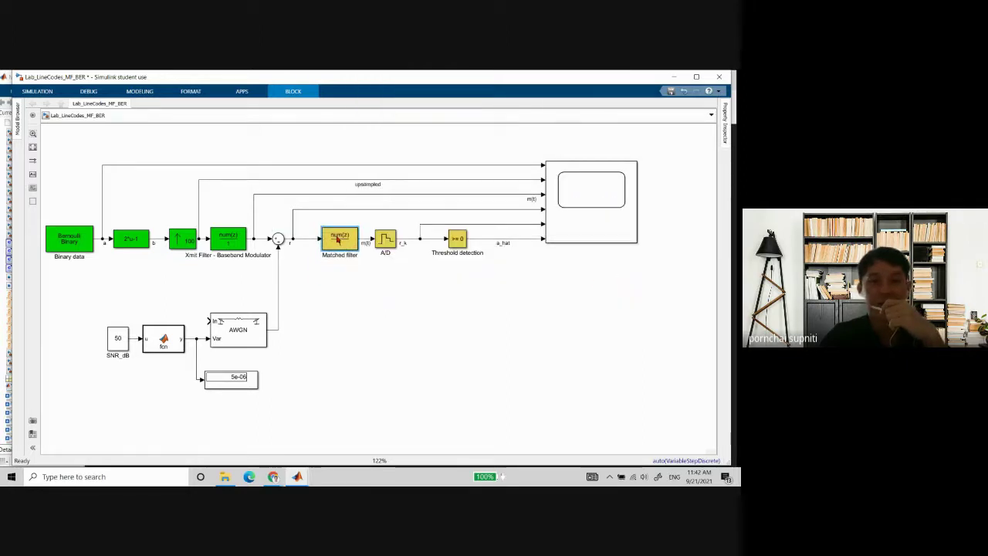
pyautogui.click(335, 267)
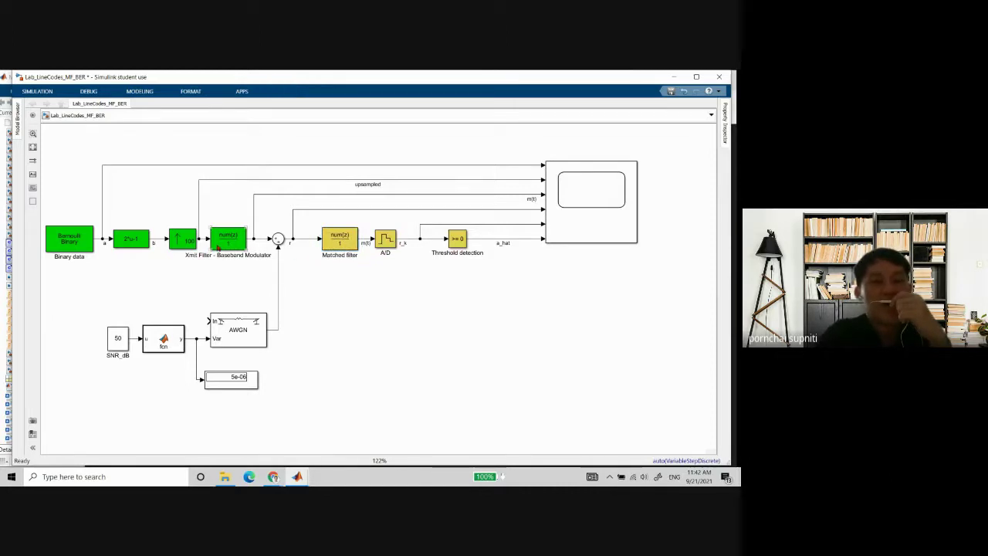
# Compare the coefficients of the Matched filter block with those of the Xmit Filter - Baseband Modulator block.
pyautogui.doubleClick(334, 245)
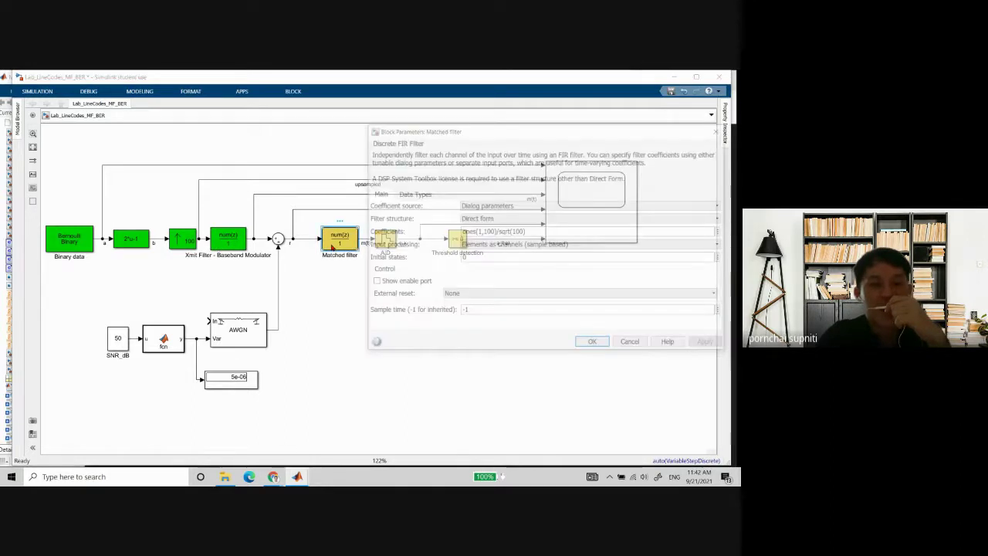
pyautogui.press('Escape')
pyautogui.click(236, 246)
pyautogui.doubleClick(236, 245)
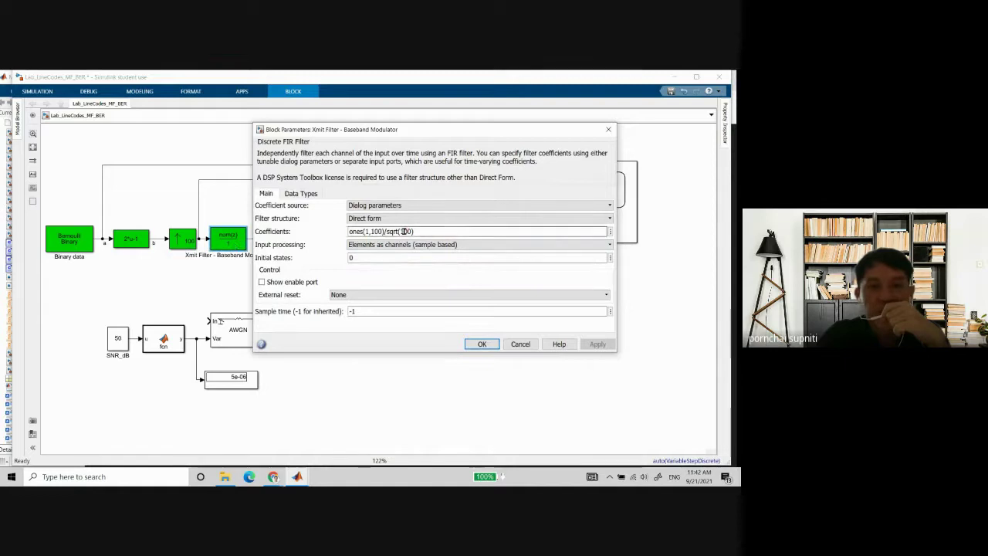
pyautogui.click(521, 344)
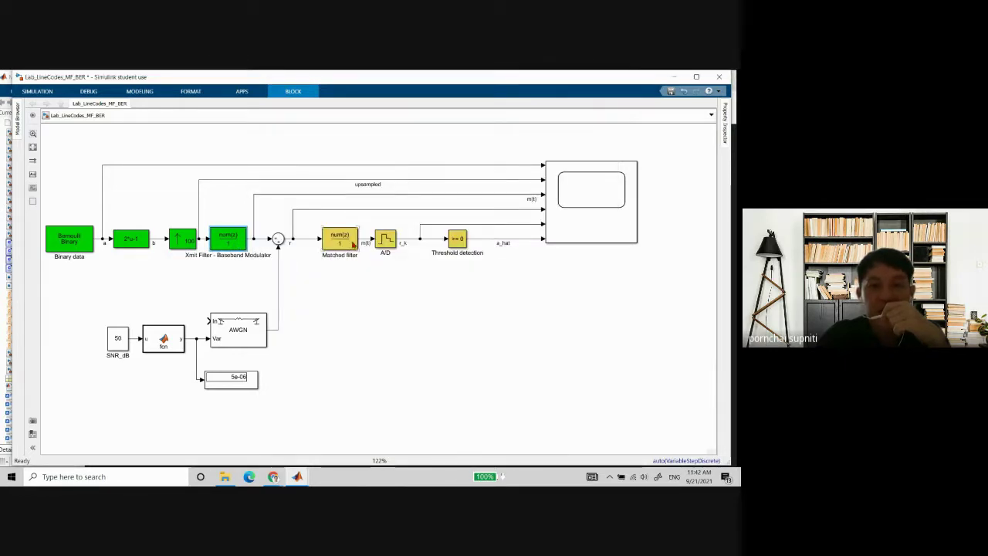
pyautogui.doubleClick(339, 239)
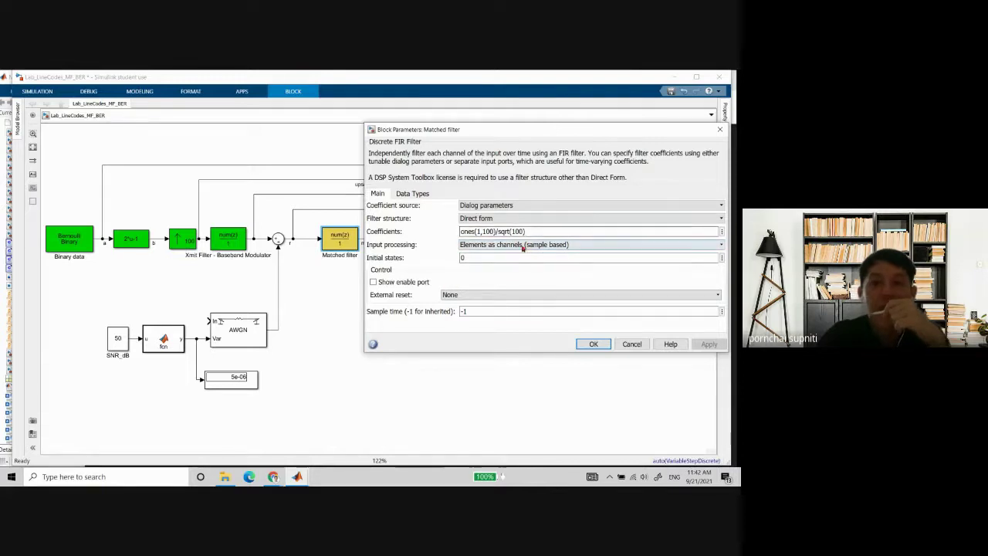
pyautogui.click(633, 345)
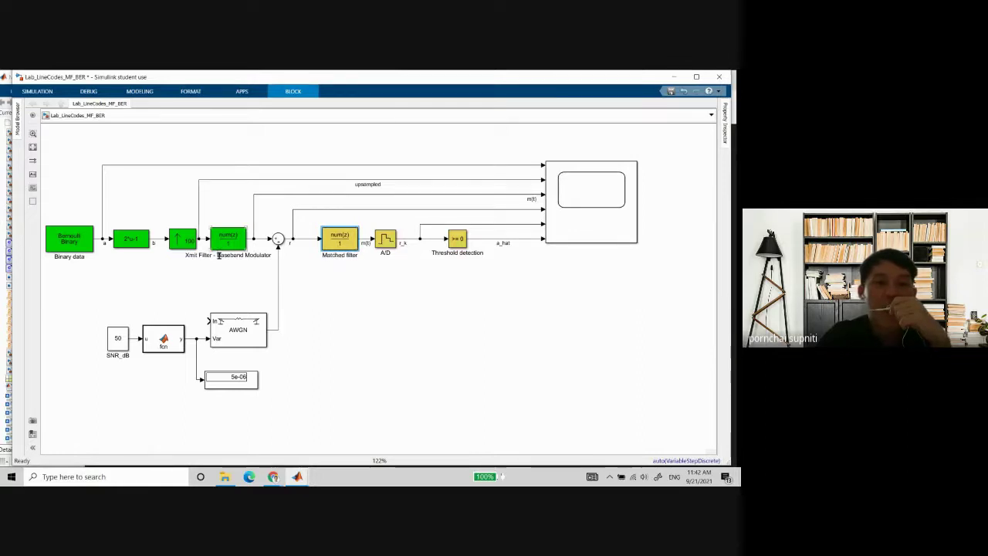
# Move the Matched filter block slightly away from the A/D block, and relabel its output signal z(t) and the A/D output z.
pyautogui.click(392, 291)
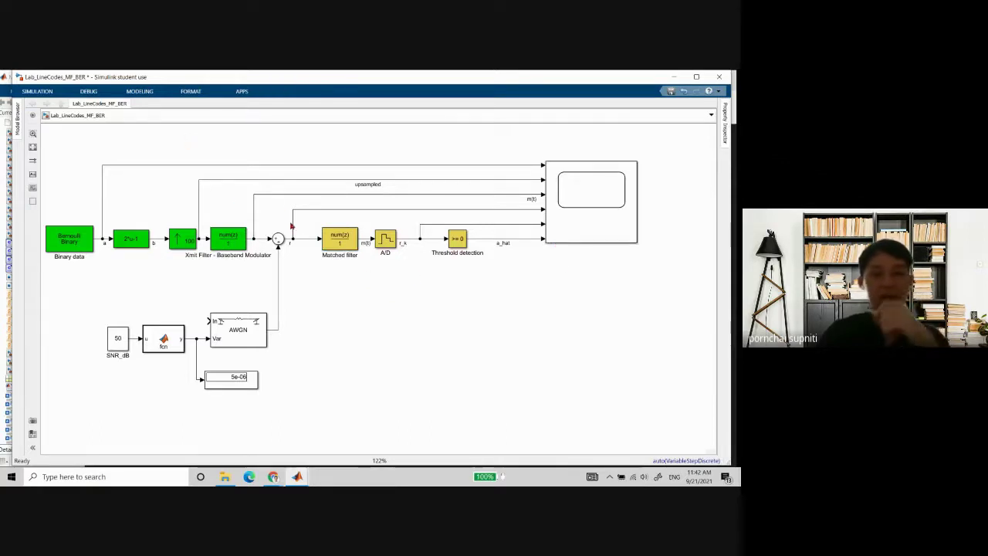
pyautogui.moveTo(338, 245); pyautogui.dragTo(328, 245)
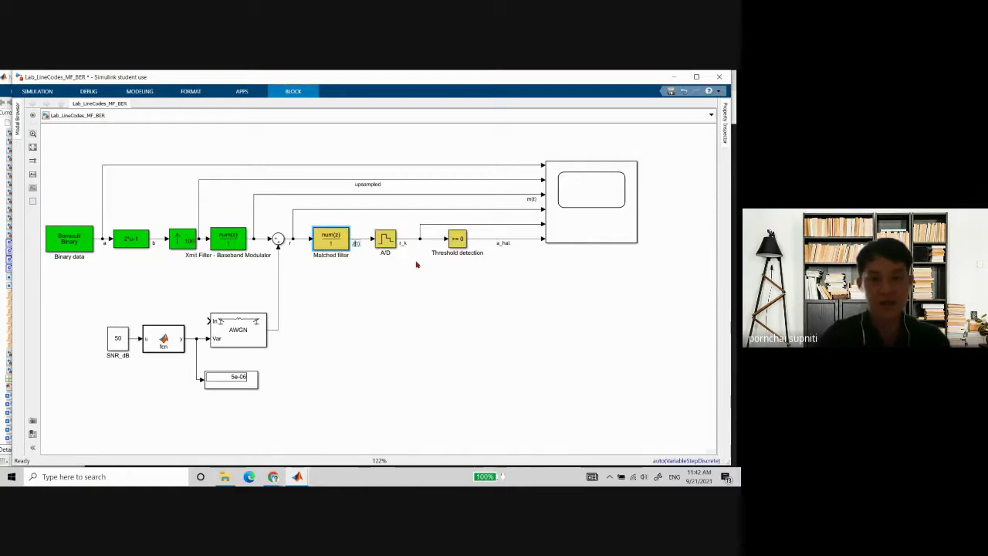
pyautogui.click(416, 265)
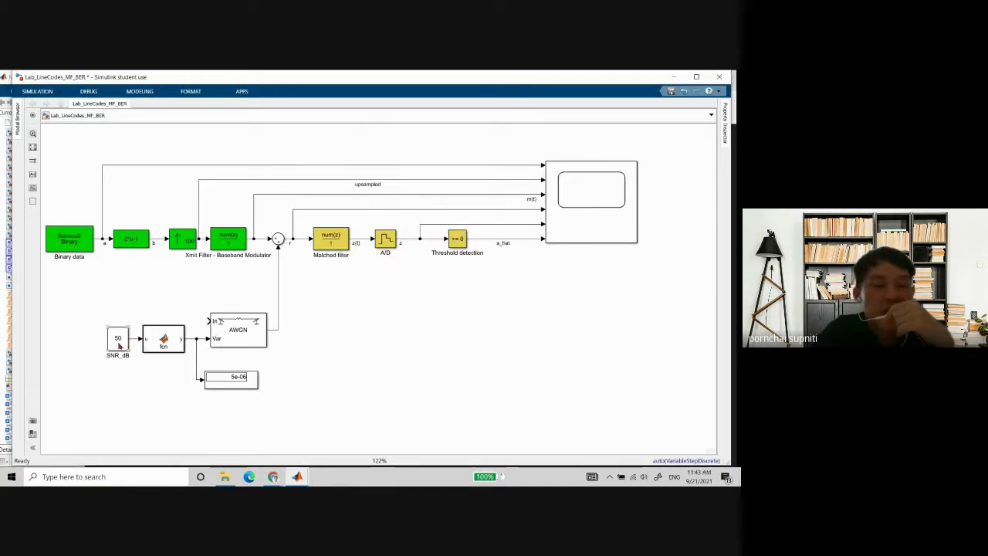
# Delete the noise-variance display below the AWGN block together with its leftover branch line.
pyautogui.click(236, 378)
pyautogui.press('Delete')
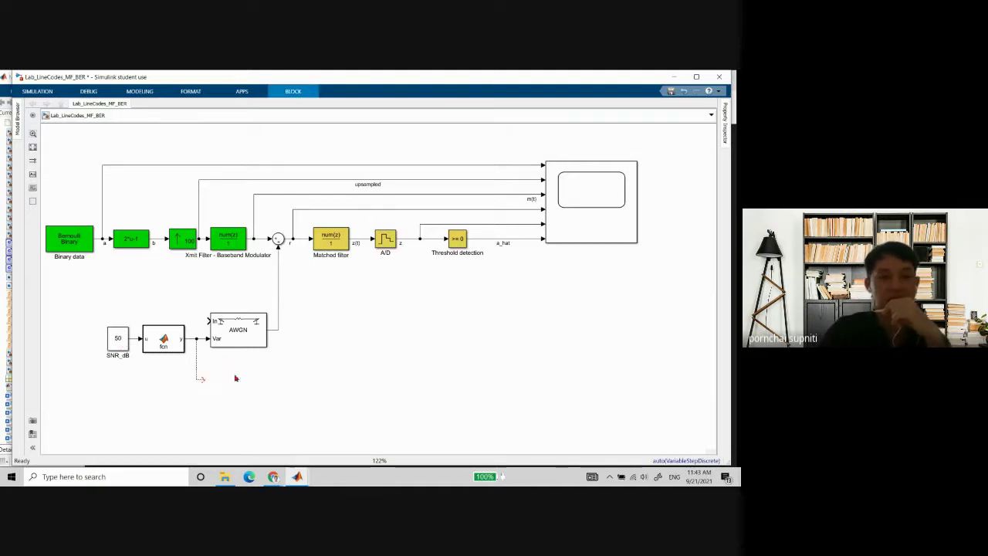
pyautogui.click(199, 378)
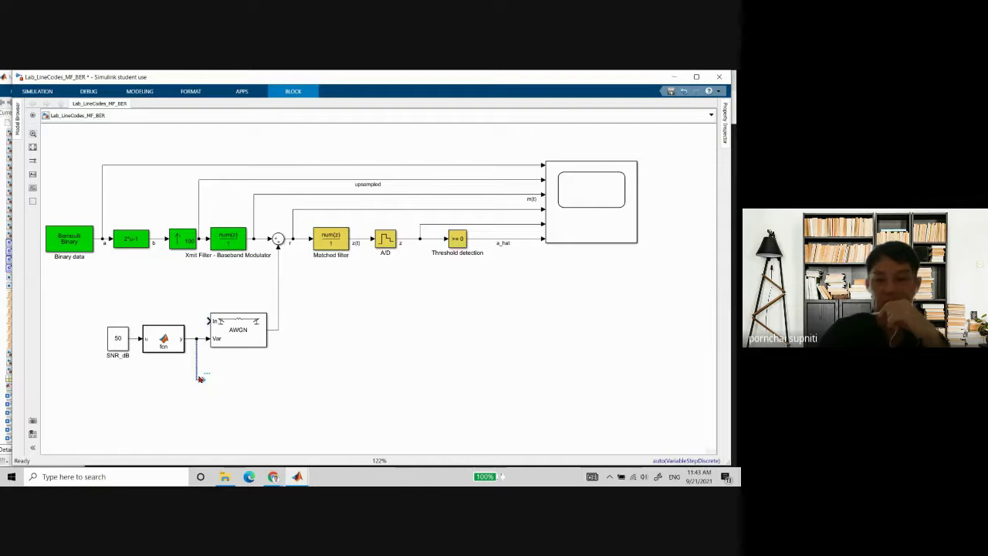
pyautogui.press('Delete')
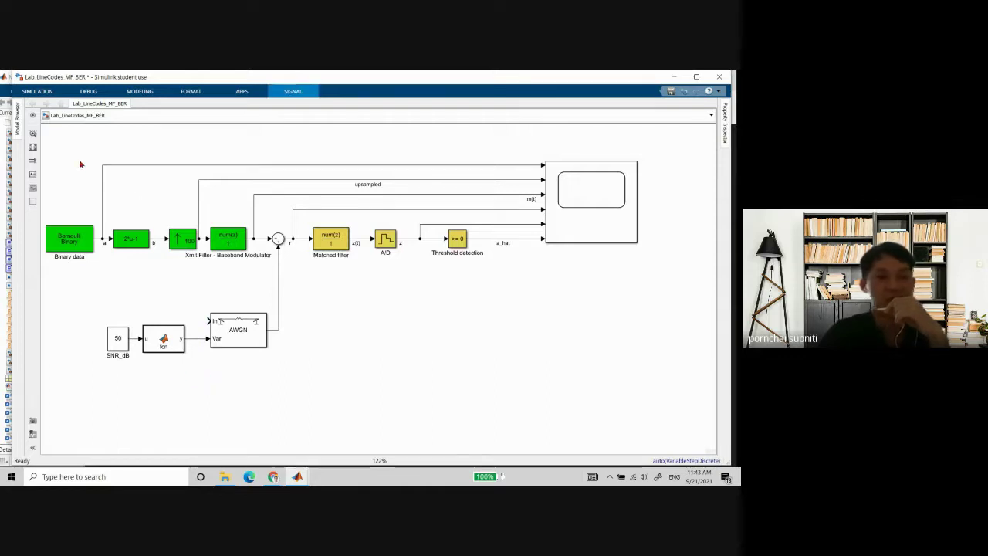
# Run the simulation and view the signal waveforms in the scope, keeping the main block chain visible above the plots.
pyautogui.click(46, 94)
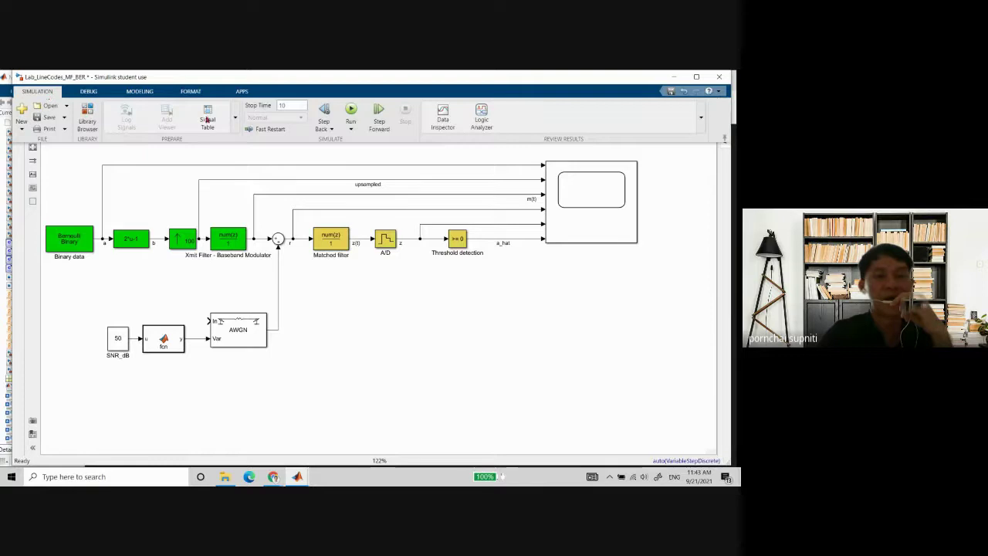
pyautogui.click(349, 112)
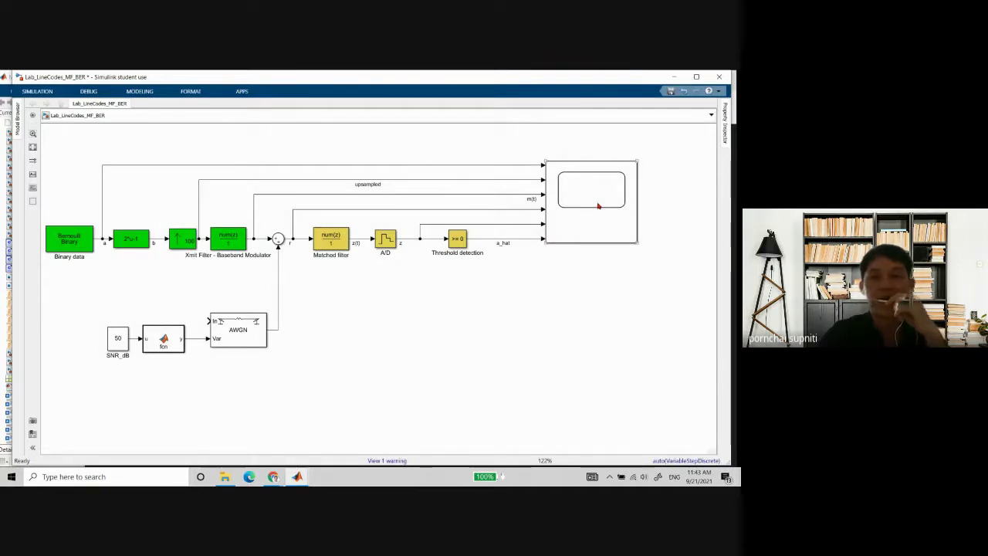
pyautogui.click(599, 206)
pyautogui.doubleClick(598, 206)
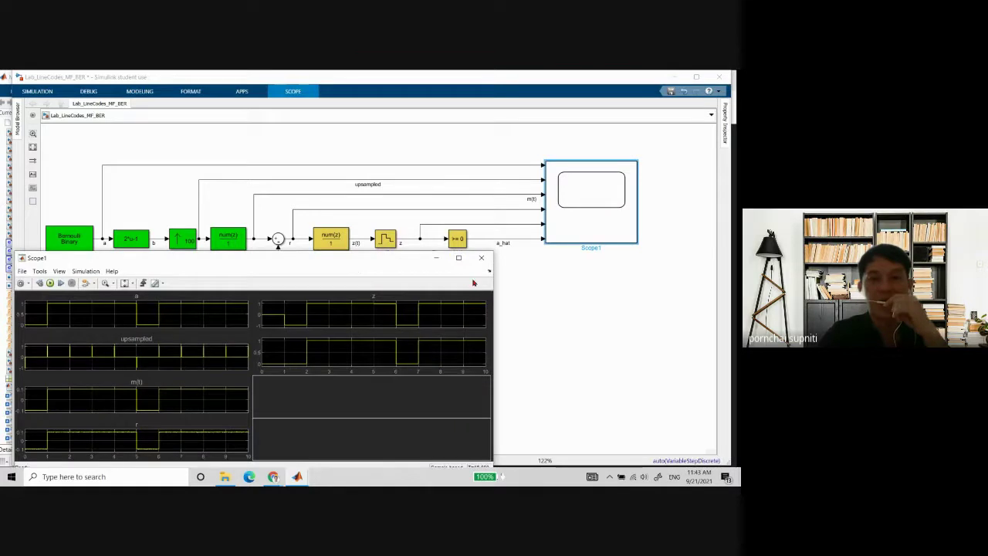
pyautogui.moveTo(380, 266); pyautogui.dragTo(507, 279)
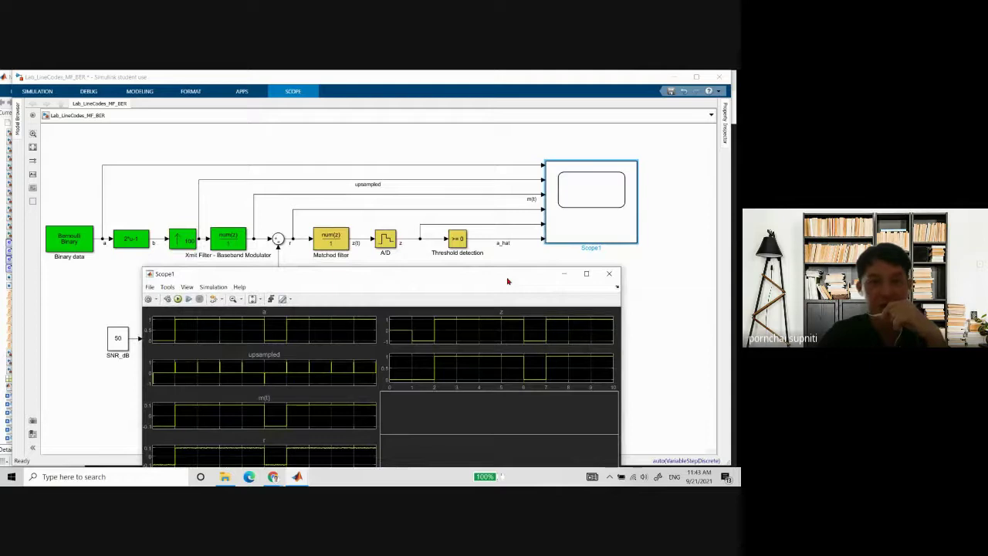
# Check the Matched filter's coefficients, review the scope waveforms against the model again, and close the scope window.
pyautogui.doubleClick(325, 242)
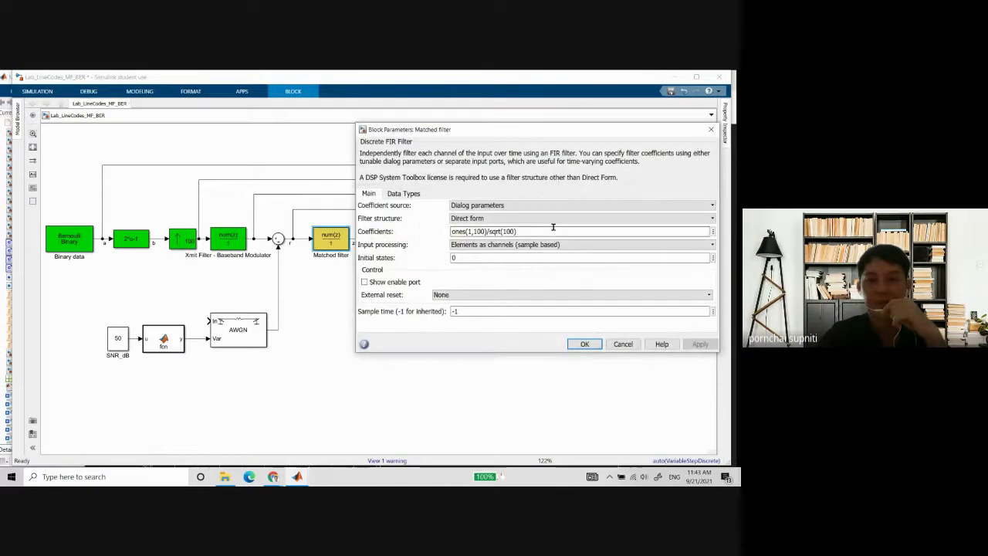
pyautogui.click(624, 344)
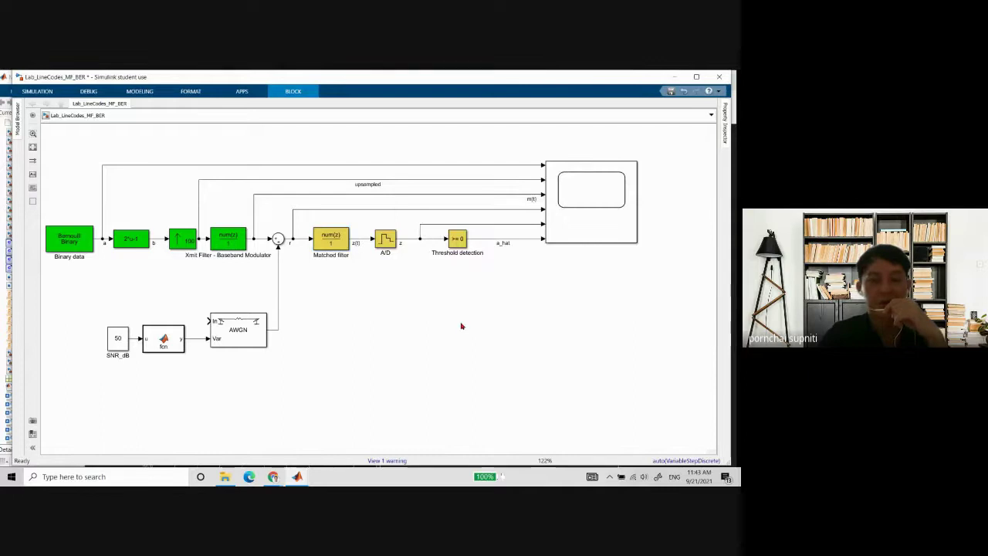
pyautogui.moveTo(299, 480)
pyautogui.moveTo(413, 434)
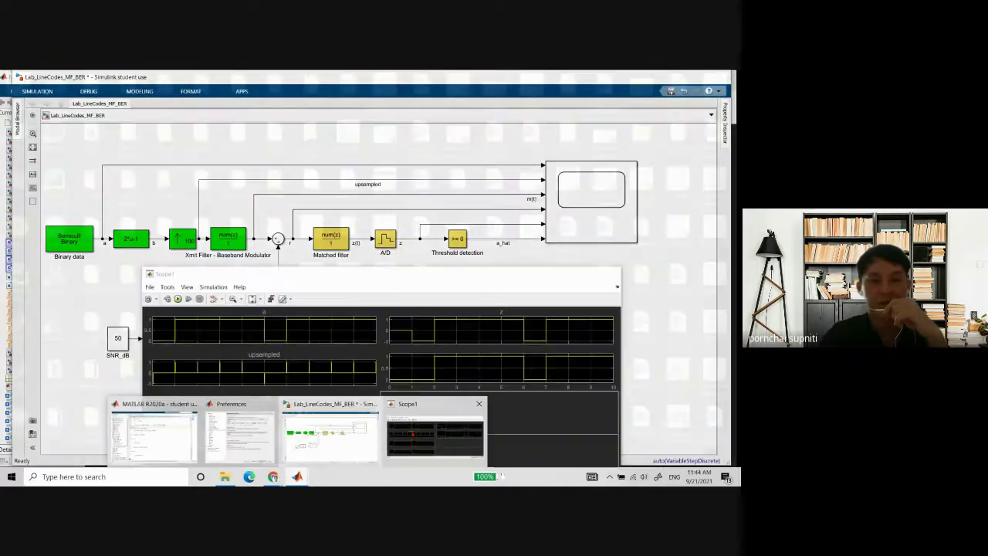
pyautogui.click(412, 434)
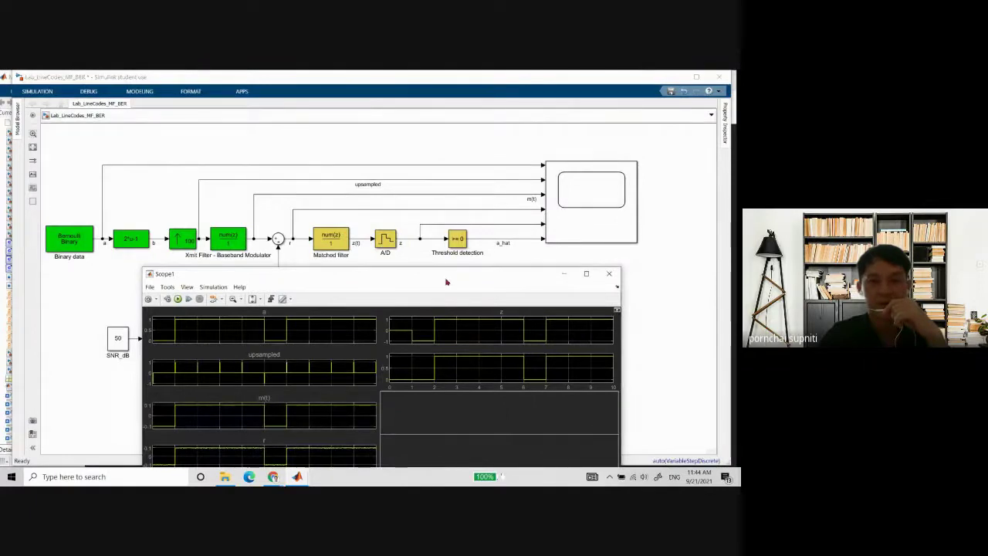
pyautogui.moveTo(447, 280); pyautogui.dragTo(501, 281)
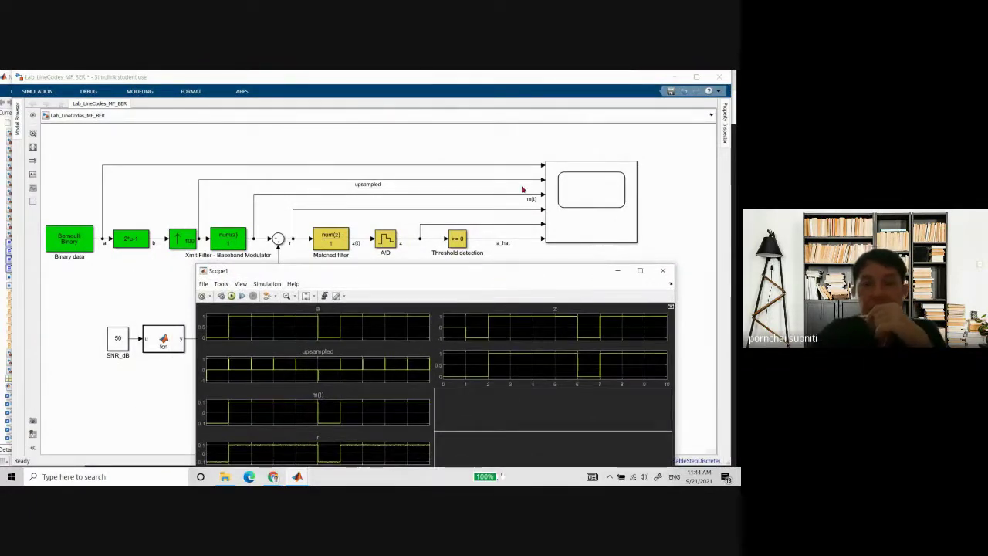
pyautogui.click(662, 270)
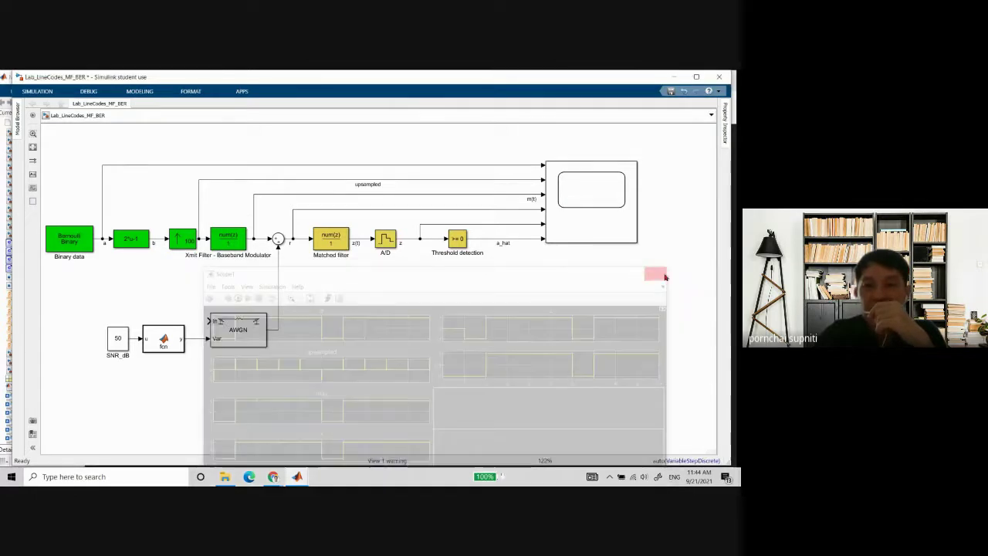
# Set the scope block's number of input ports to 7.
pyautogui.click(583, 206)
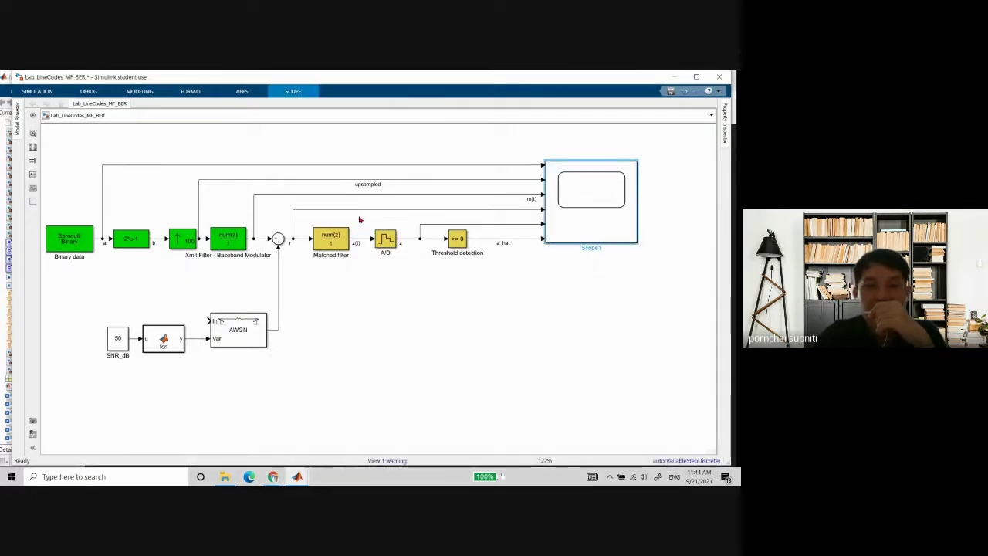
pyautogui.rightClick(576, 216)
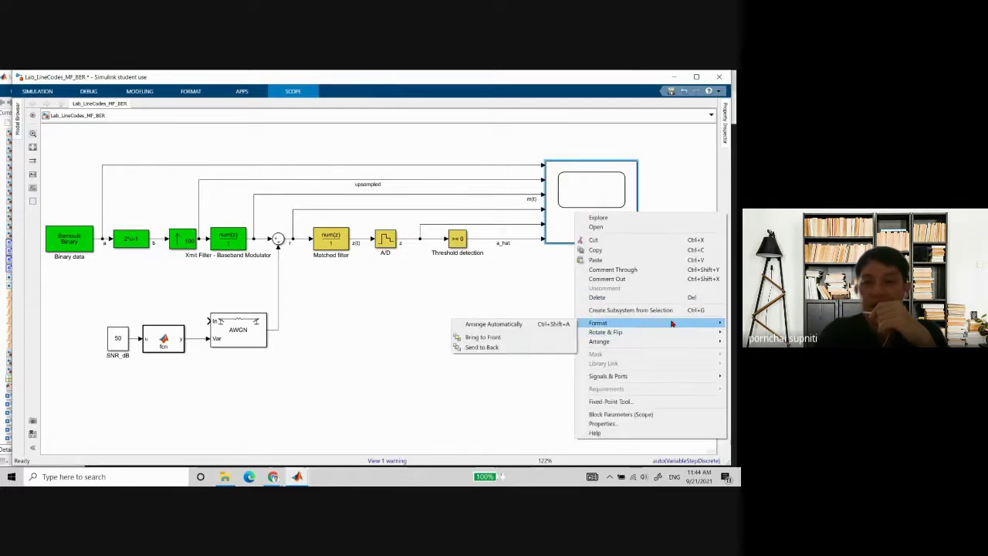
pyautogui.moveTo(672, 324)
pyautogui.moveTo(641, 377)
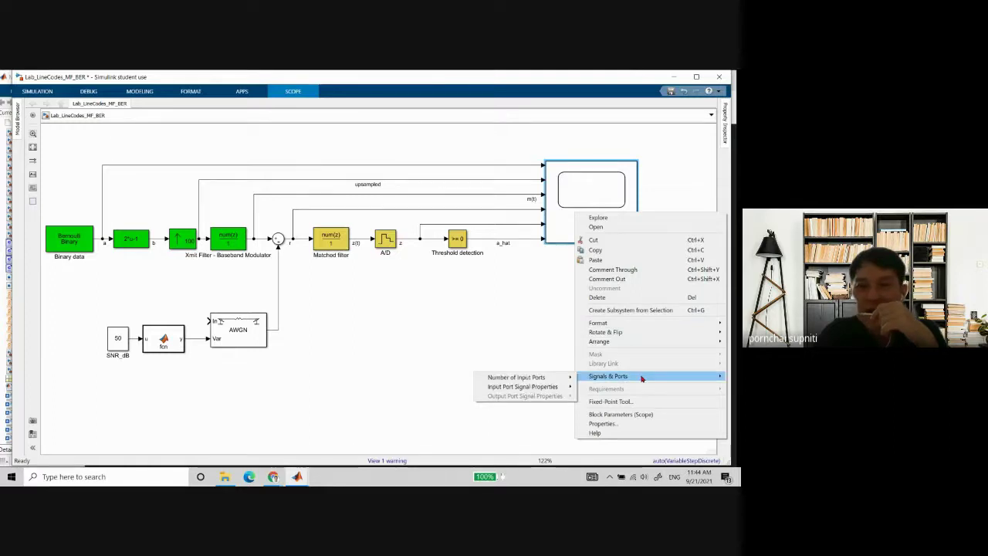
pyautogui.moveTo(541, 378)
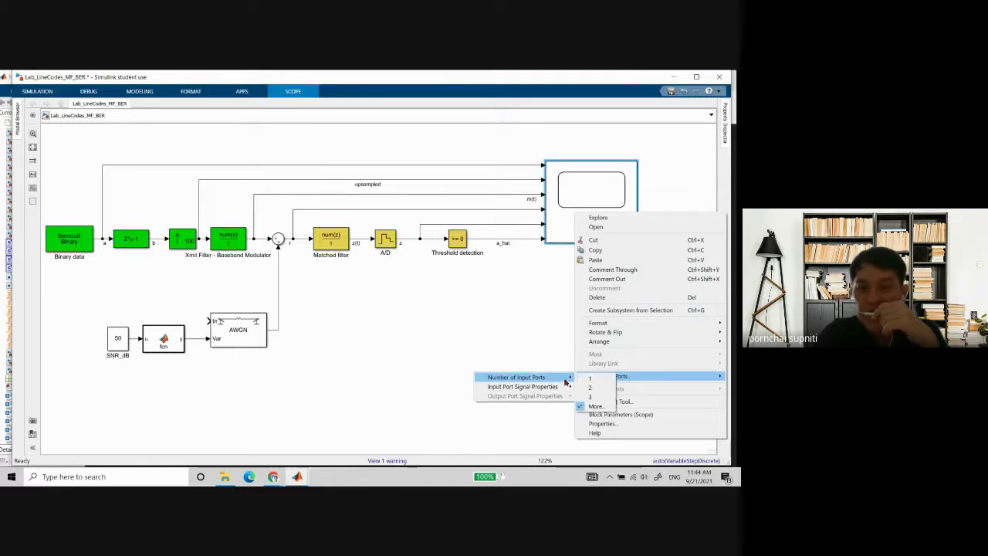
pyautogui.click(595, 407)
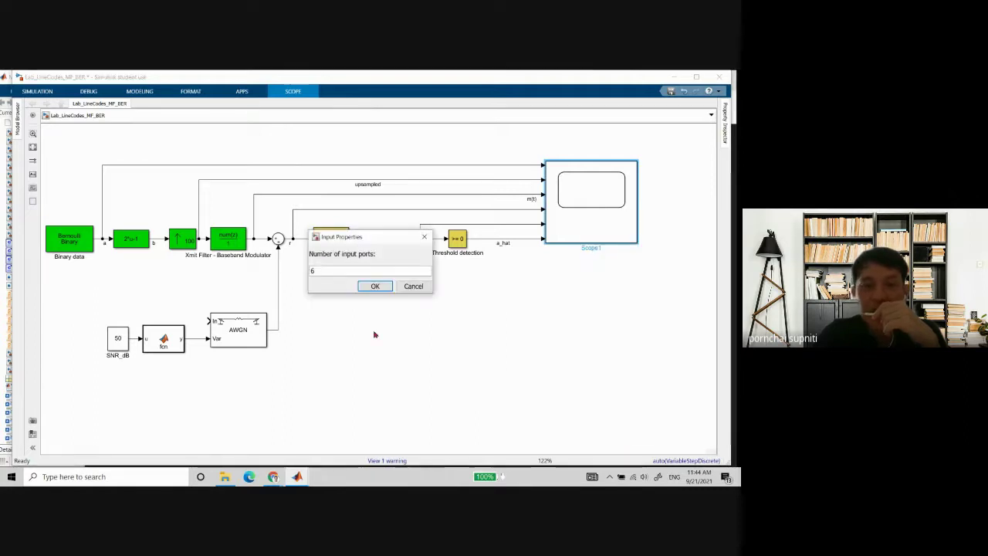
pyautogui.doubleClick(353, 269)
pyautogui.write('7')
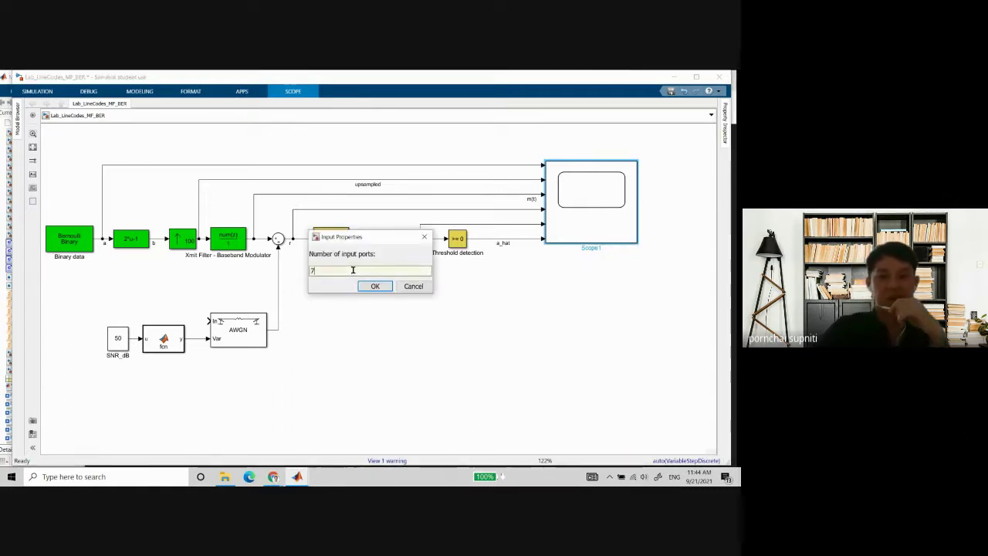
pyautogui.click(375, 286)
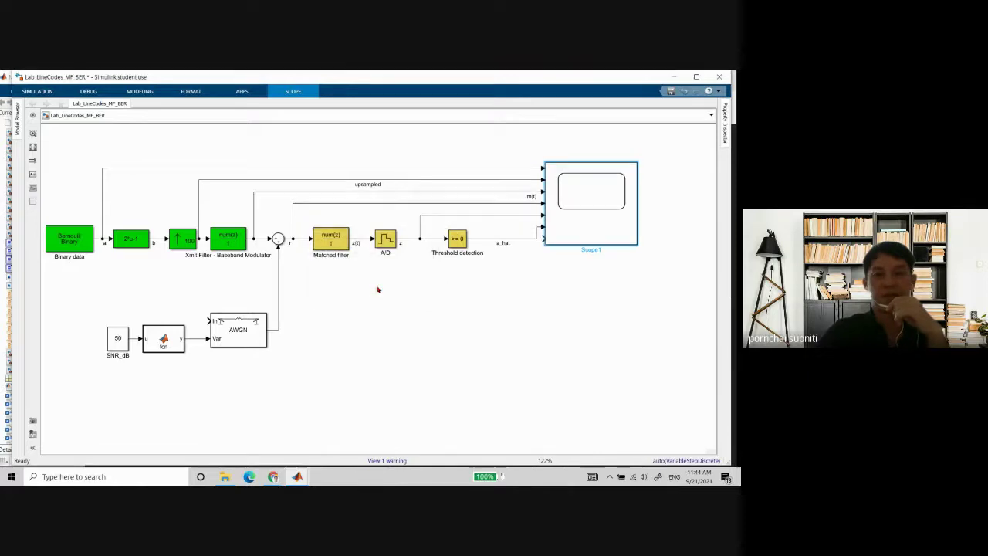
# Rewire the scope so the threshold detection output a_hat feeds its seventh input and the A/D output z feeds its sixth.
pyautogui.click(532, 229)
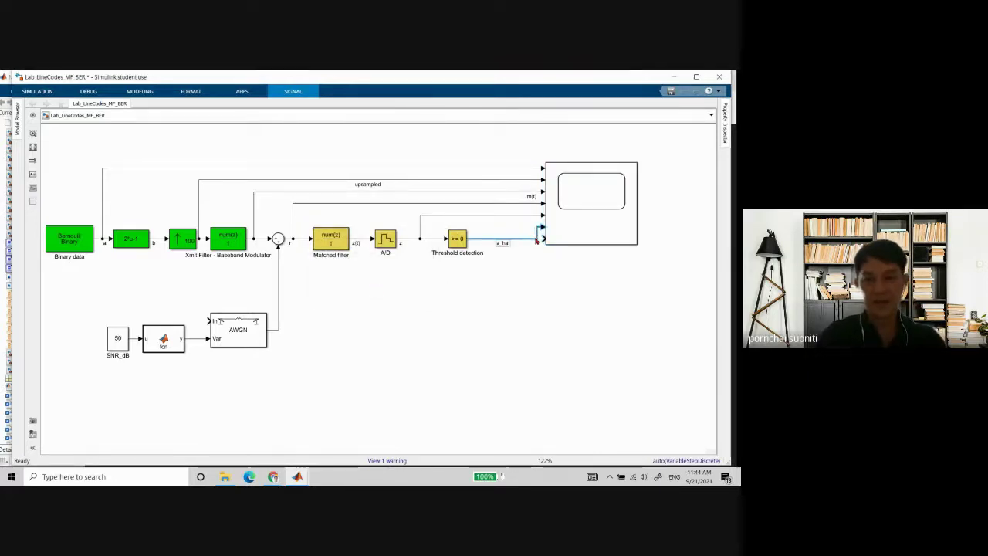
pyautogui.press('Delete')
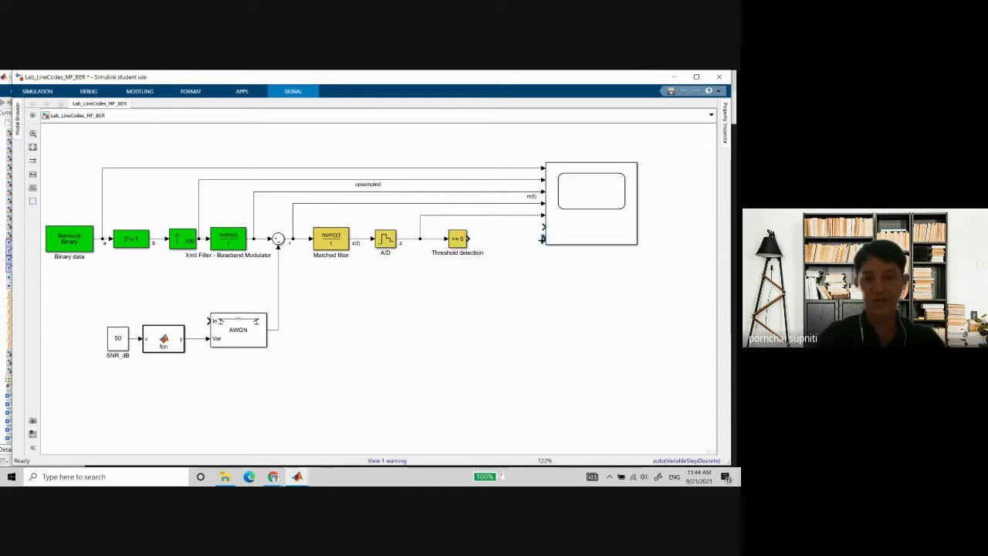
pyautogui.moveTo(543, 239); pyautogui.dragTo(468, 243)
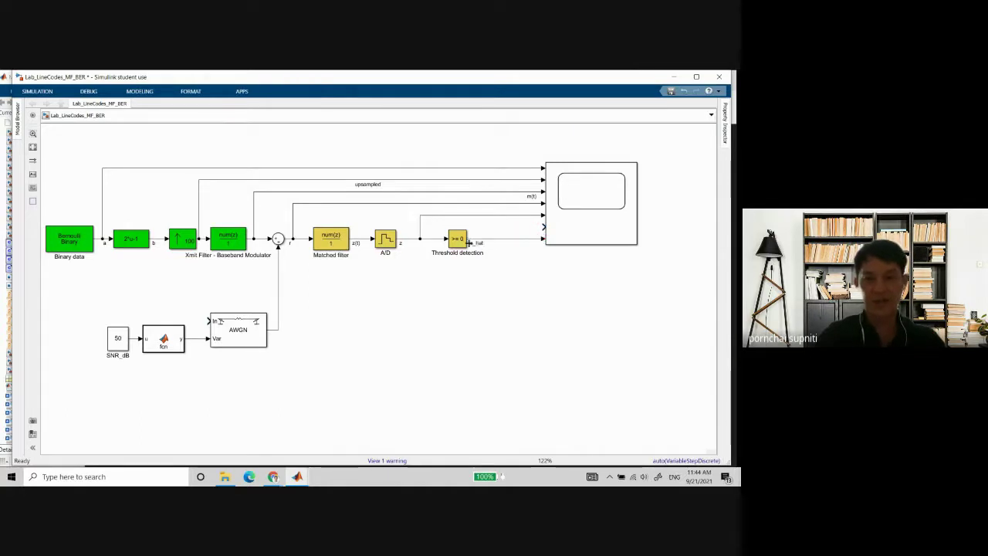
pyautogui.click(536, 216)
pyautogui.press('Delete')
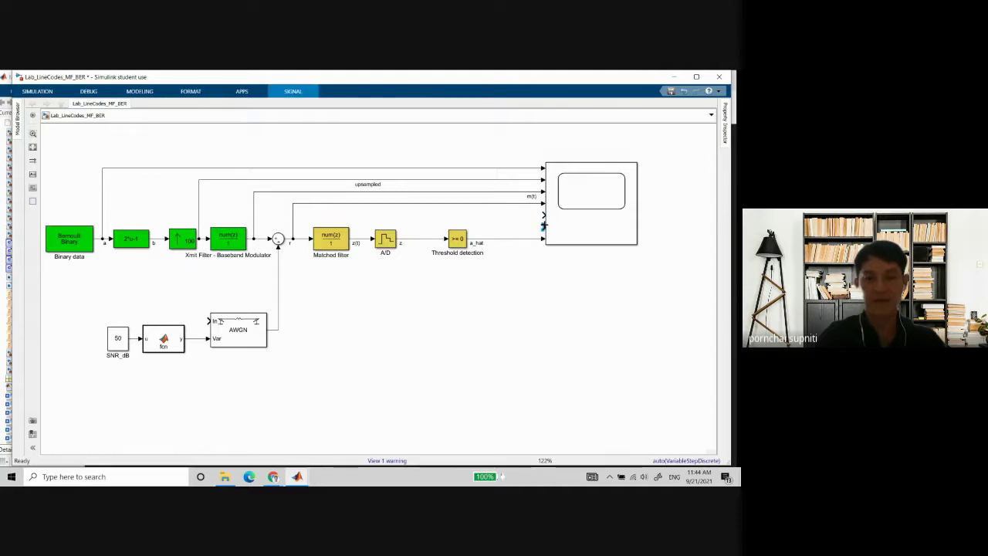
pyautogui.moveTo(544, 224); pyautogui.dragTo(418, 238)
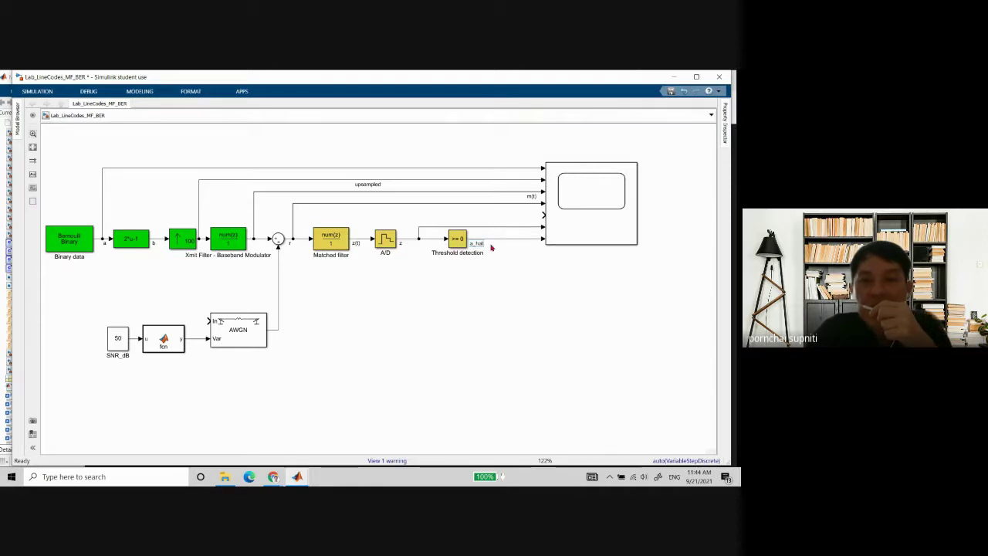
pyautogui.click(501, 238)
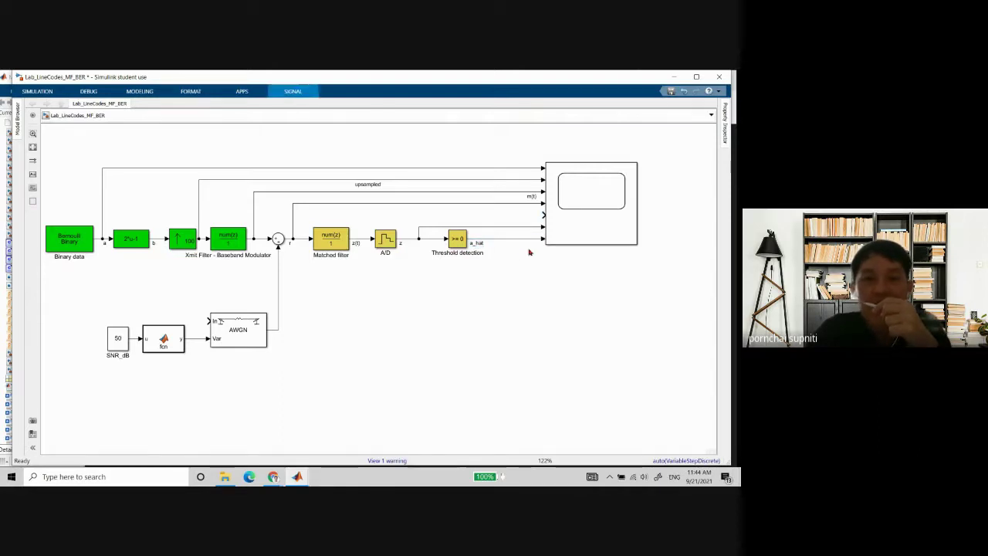
# Connect the Matched filter's output to the scope's free fifth input and label that signal "MF output - z(t)".
pyautogui.moveTo(545, 214); pyautogui.dragTo(363, 239)
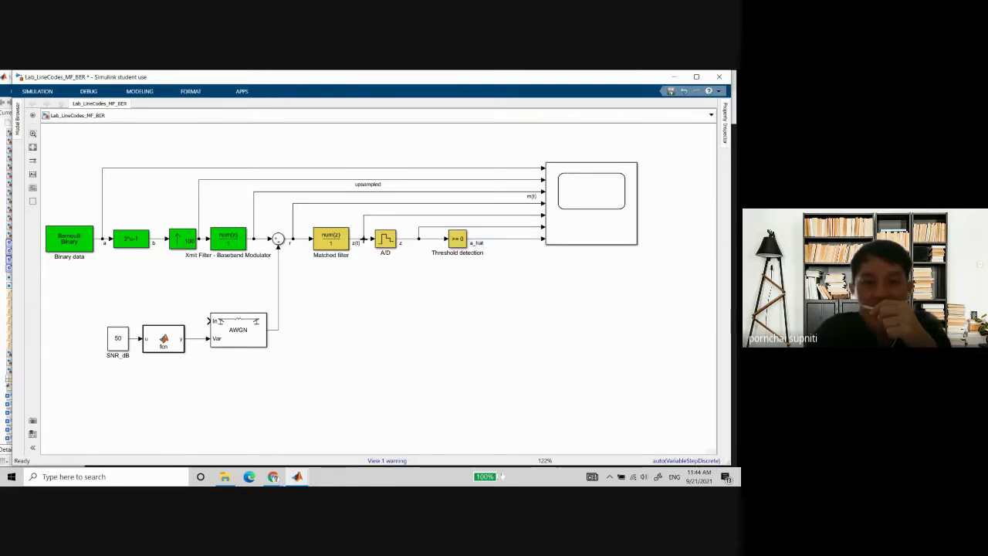
pyautogui.doubleClick(353, 245)
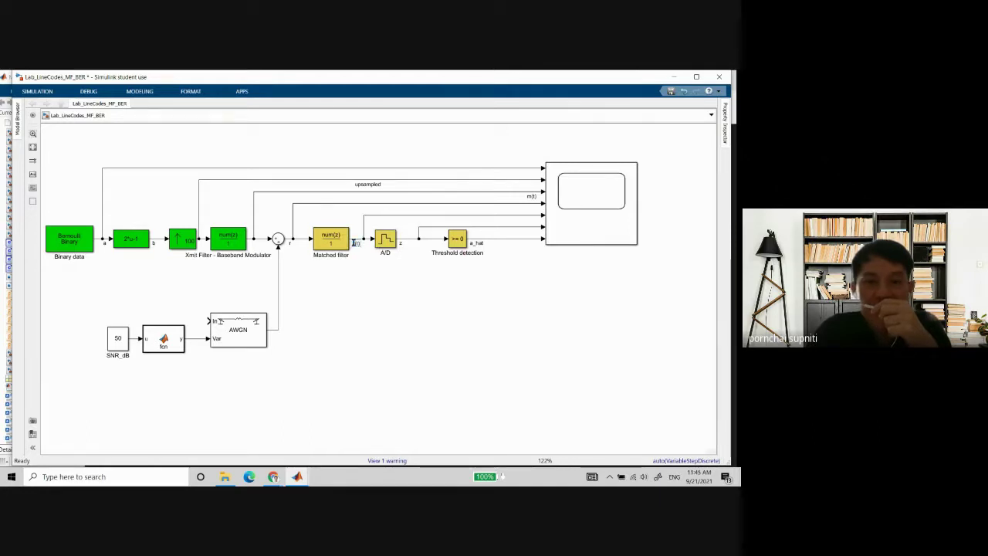
pyautogui.press('BackSpace')
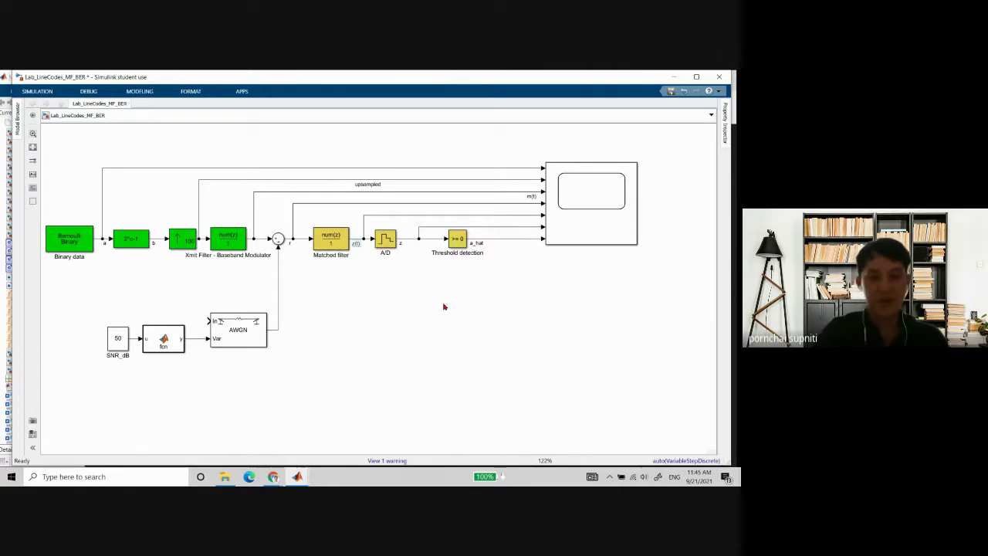
pyautogui.write('MF out')
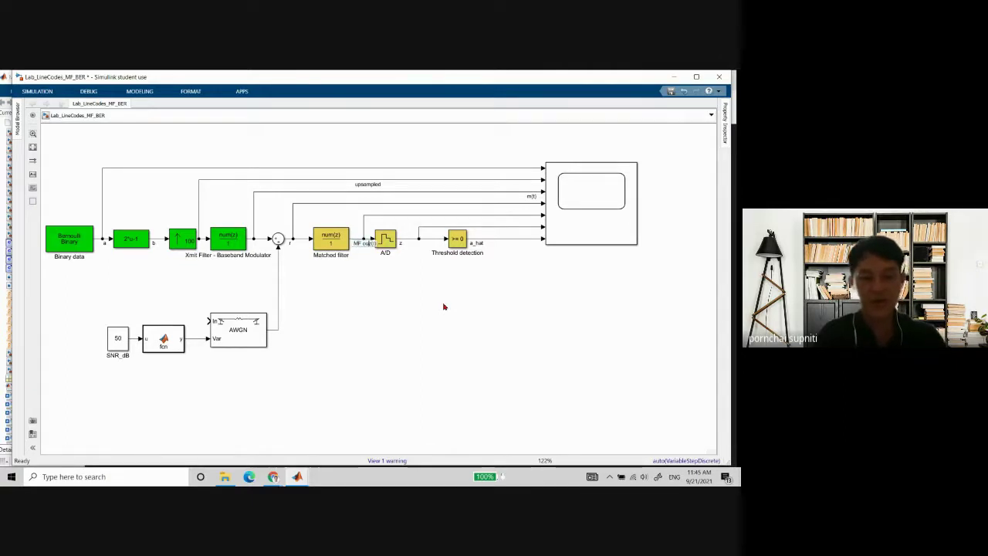
pyautogui.write('put - z')
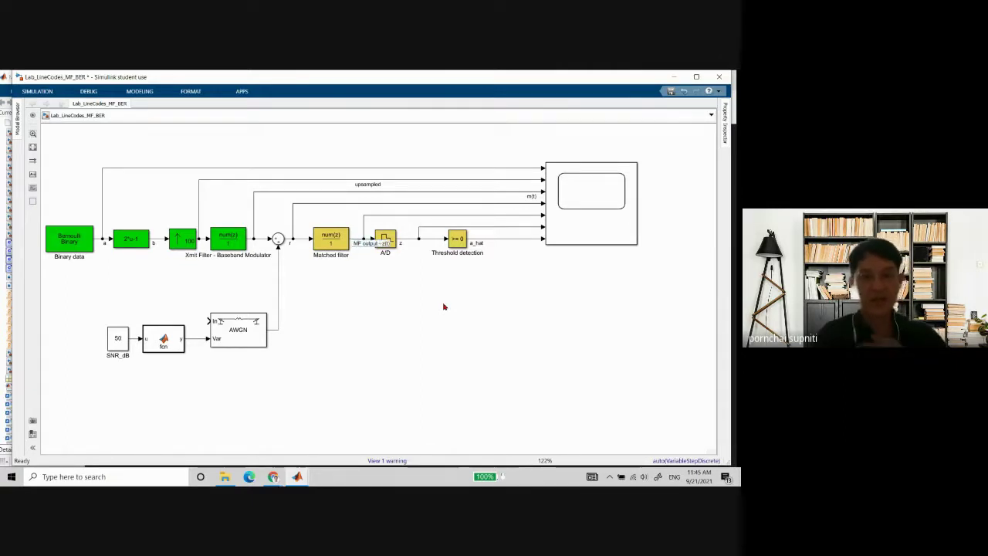
pyautogui.doubleClick(399, 307)
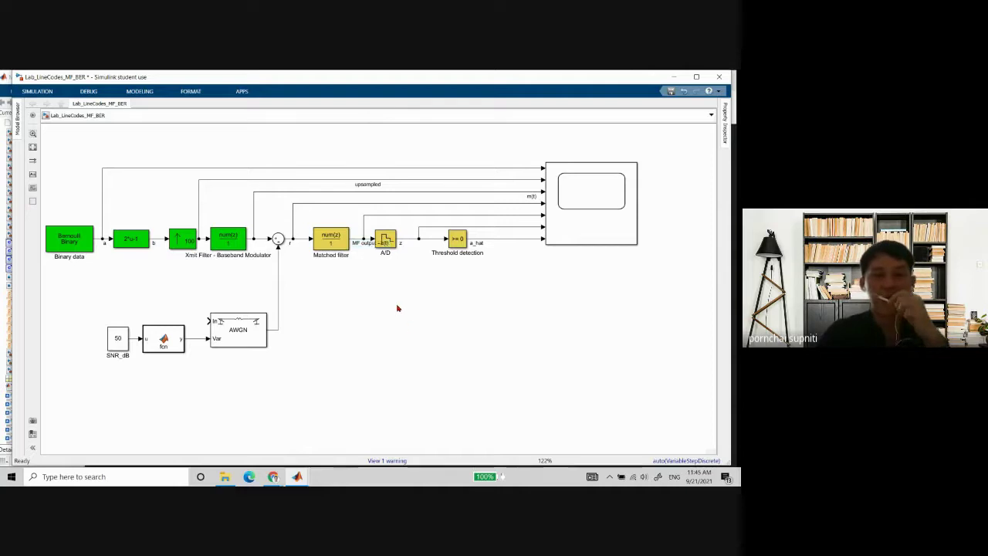
pyautogui.click(357, 268)
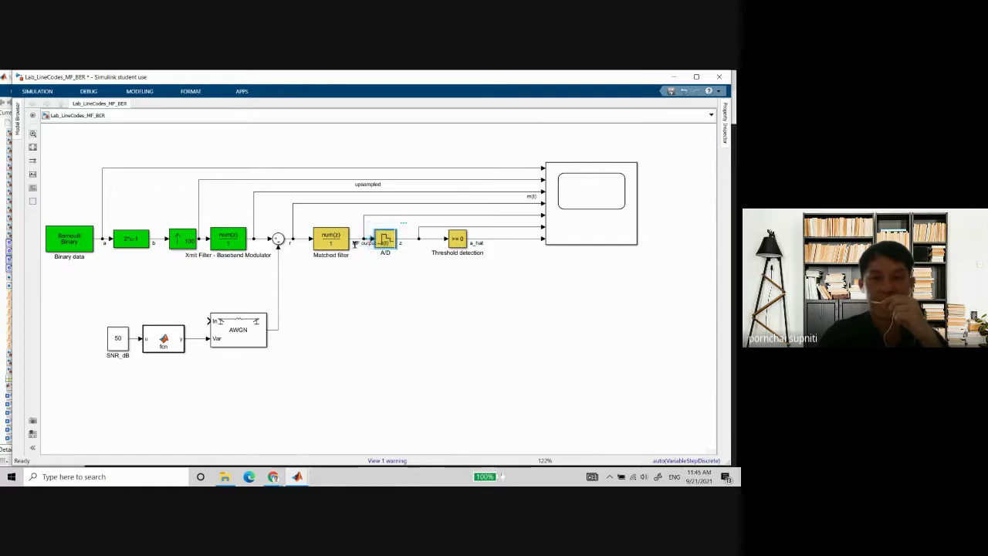
pyautogui.moveTo(396, 224); pyautogui.dragTo(356, 251)
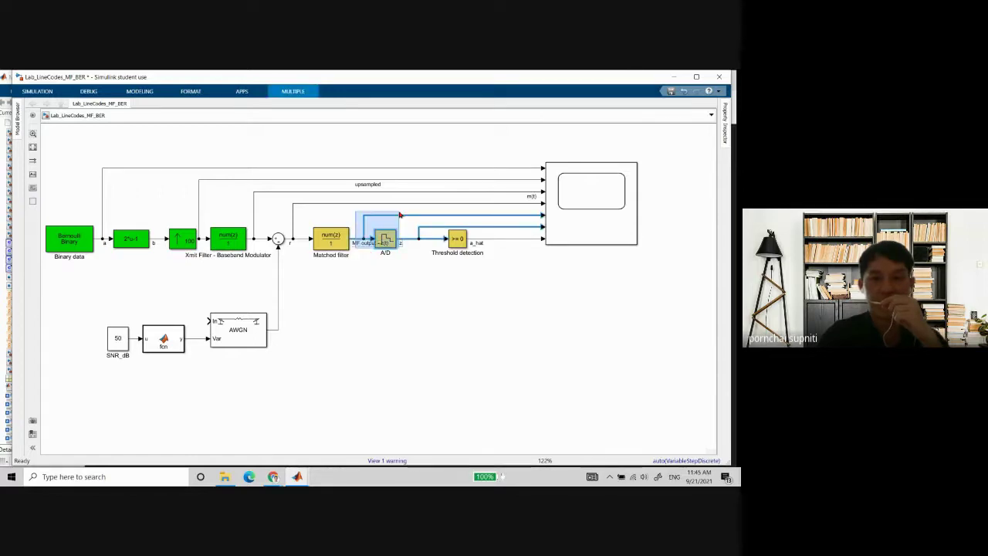
pyautogui.click(352, 244)
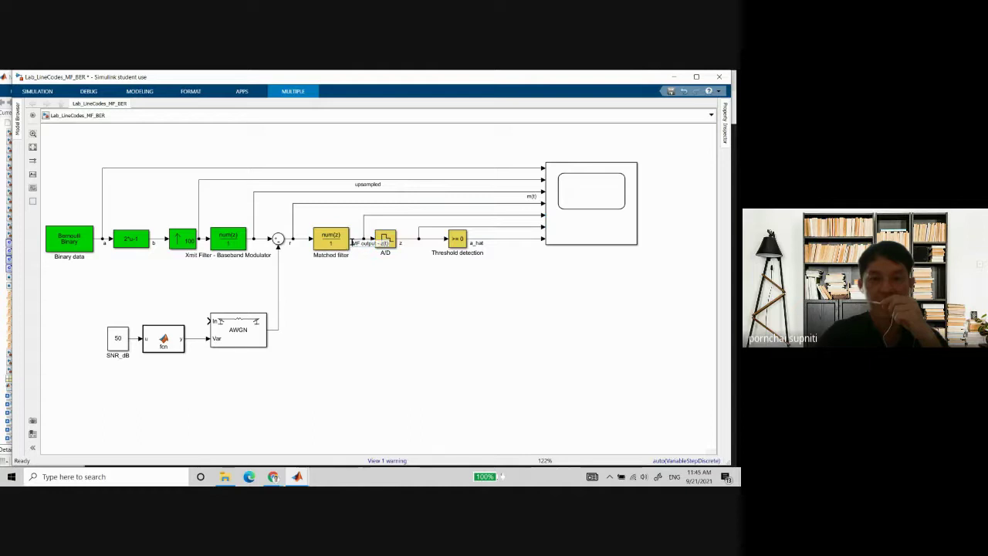
pyautogui.click(373, 287)
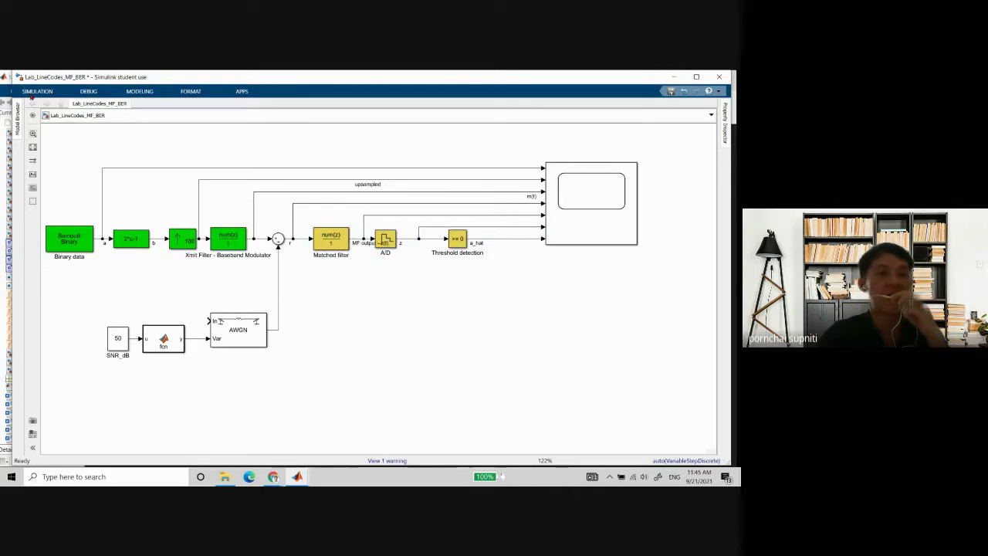
# Run the simulation, examine all seven waveforms in an enlarged scope window, and return to the model.
pyautogui.click(37, 91)
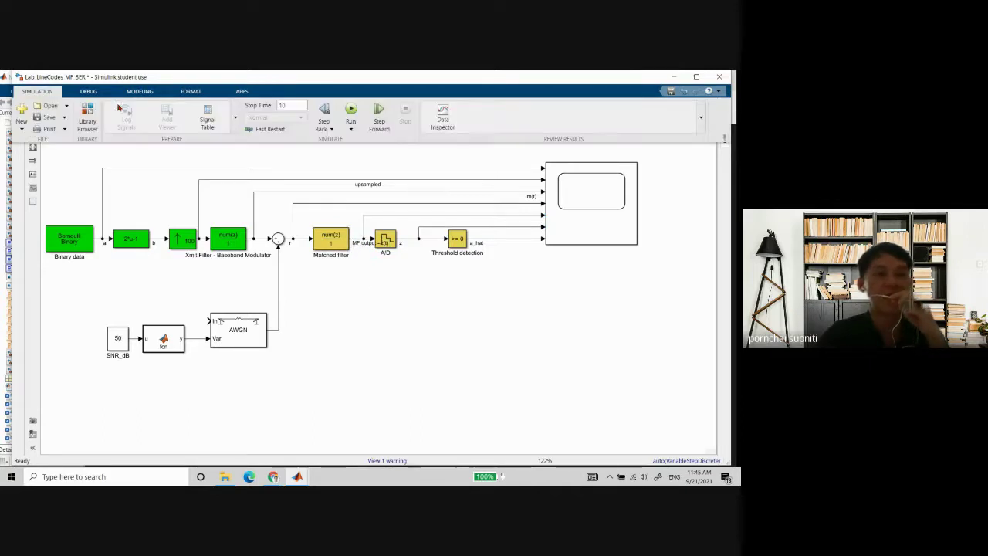
pyautogui.click(351, 110)
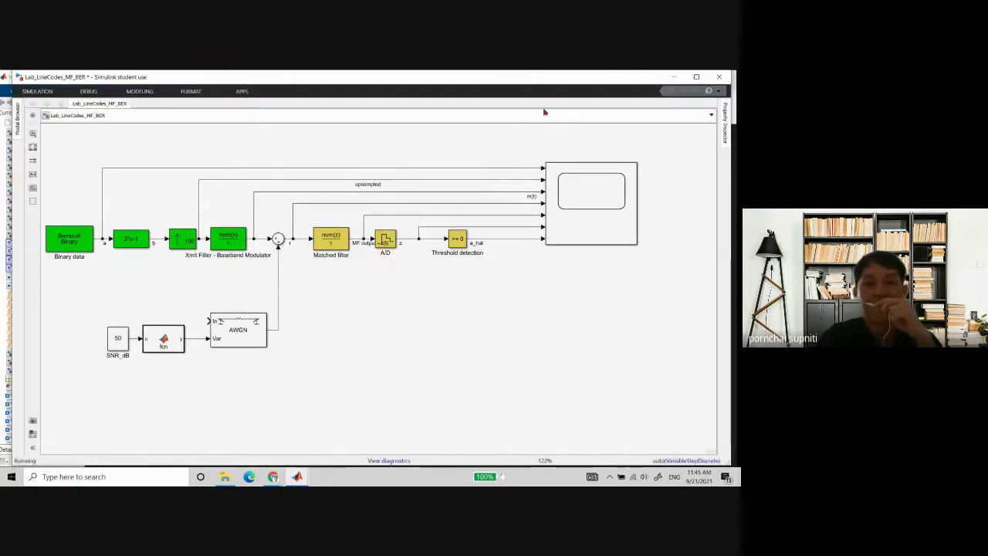
pyautogui.click(587, 221)
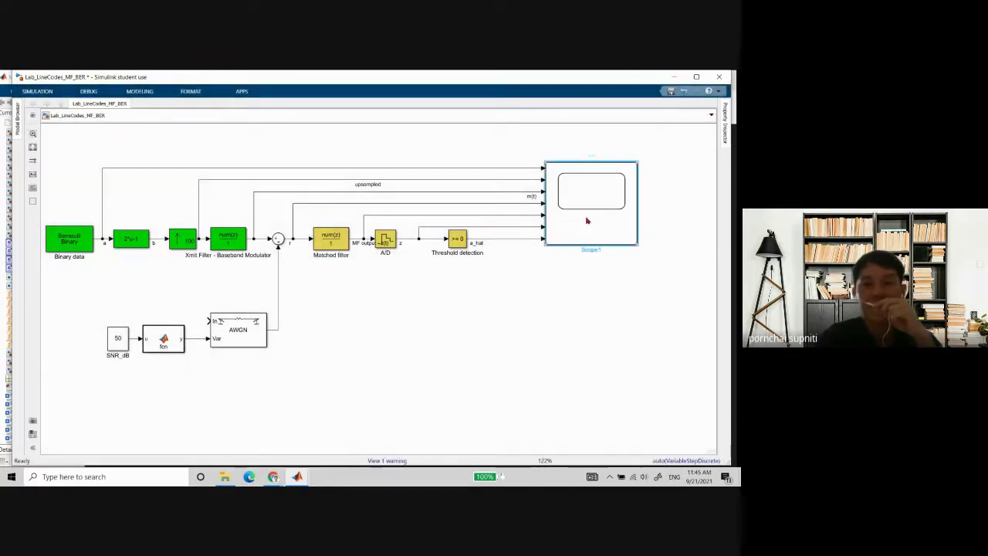
pyautogui.doubleClick(586, 221)
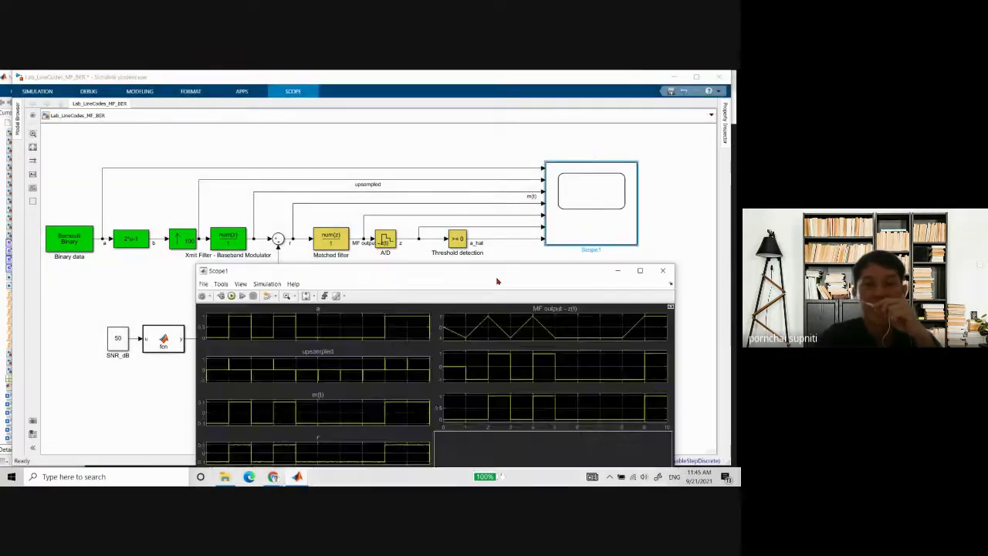
pyautogui.moveTo(497, 277); pyautogui.dragTo(548, 126)
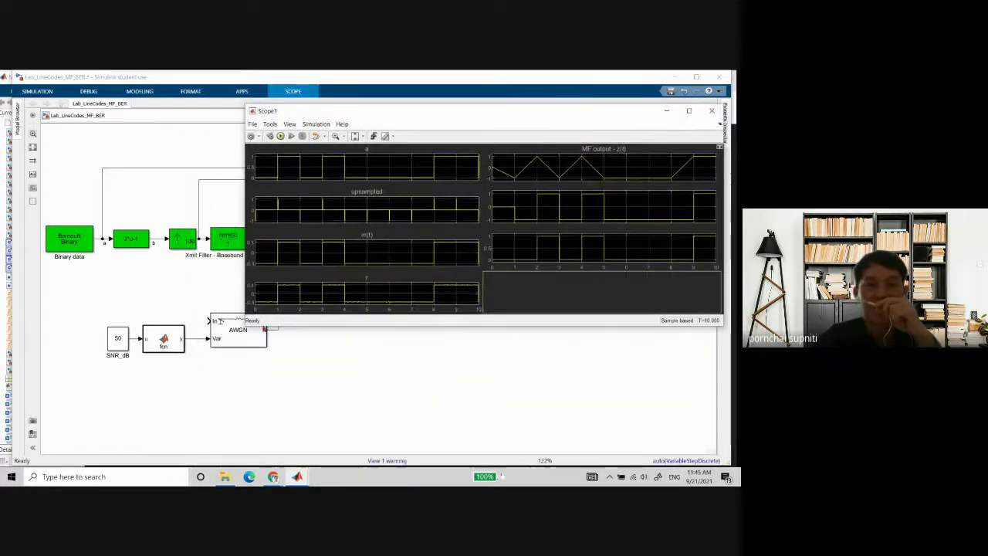
pyautogui.moveTo(247, 326); pyautogui.dragTo(21, 465)
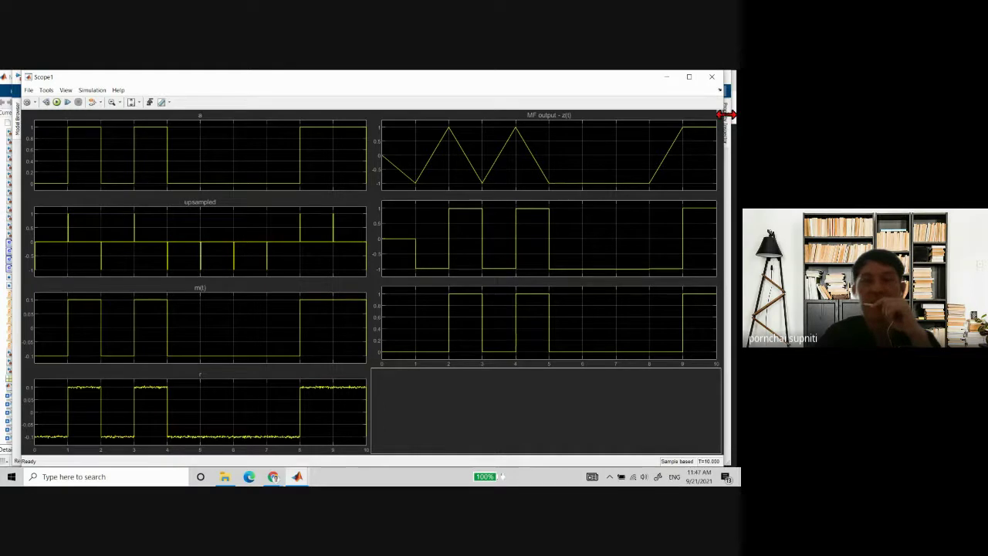
pyautogui.moveTo(732, 113); pyautogui.dragTo(641, 122)
pyautogui.click(670, 158)
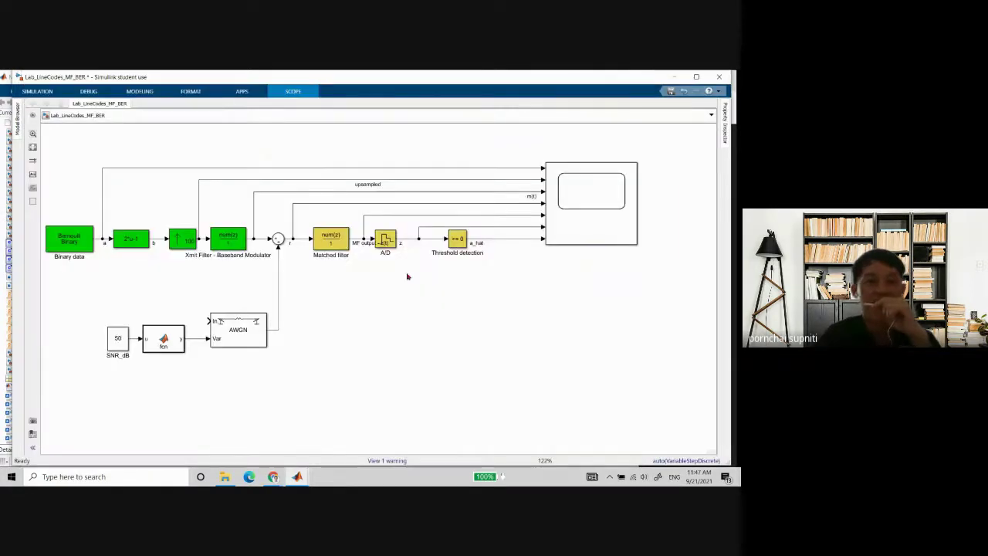
# Set the SNR_dB constant to 10 and run the simulation again.
pyautogui.doubleClick(120, 340)
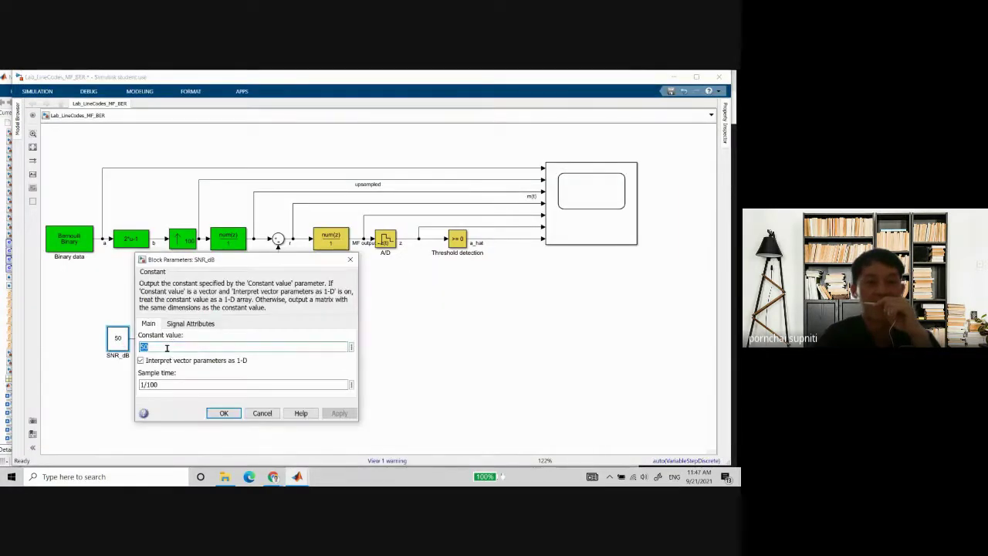
pyautogui.write('10')
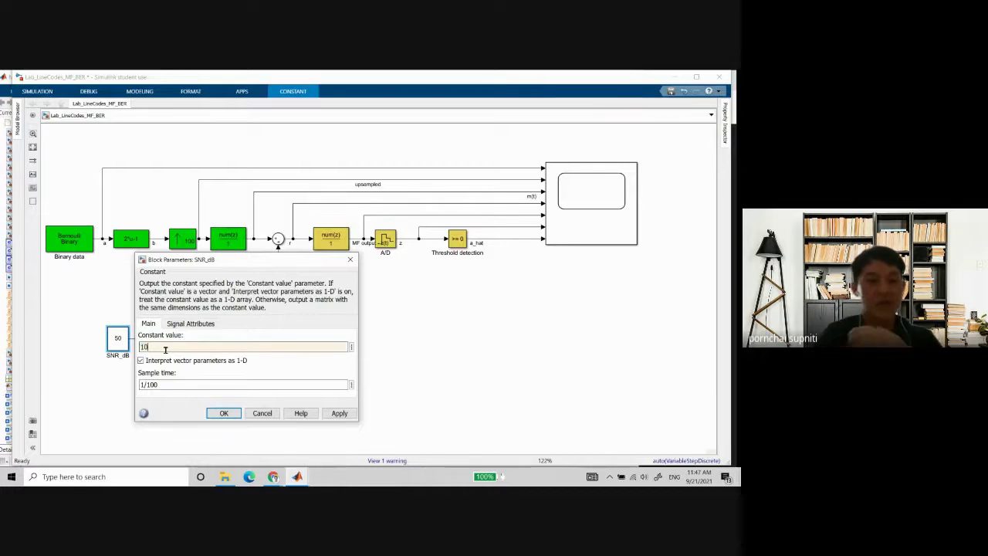
pyautogui.click(224, 414)
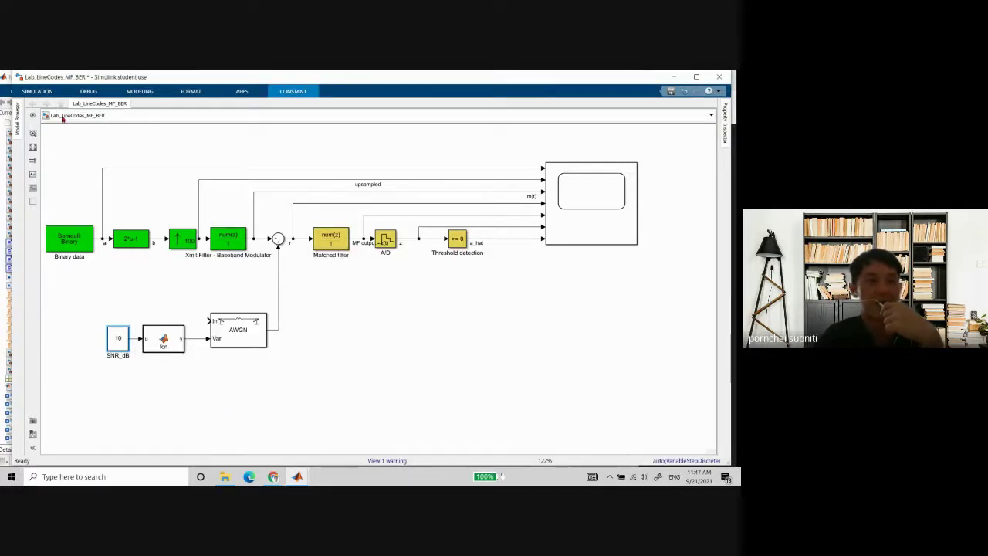
pyautogui.click(49, 91)
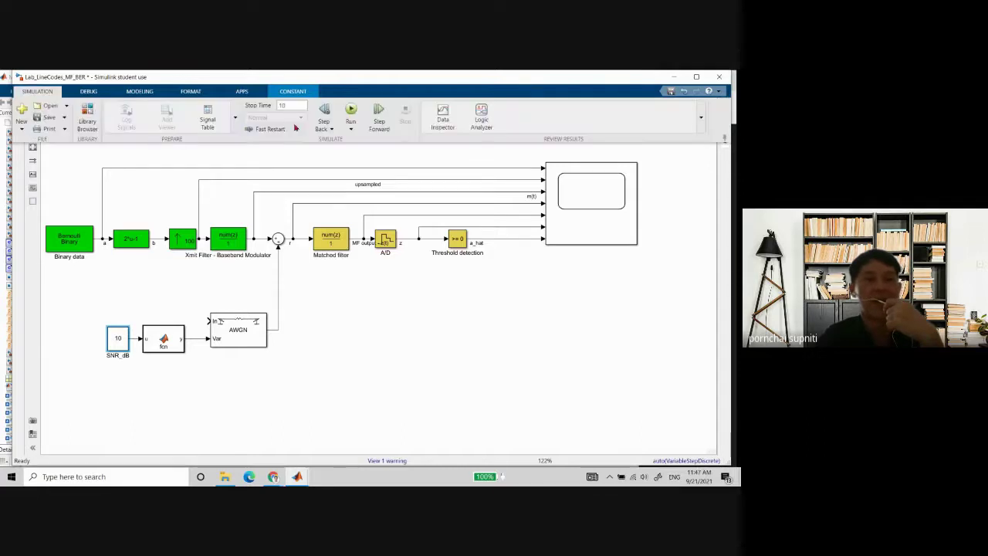
pyautogui.click(352, 116)
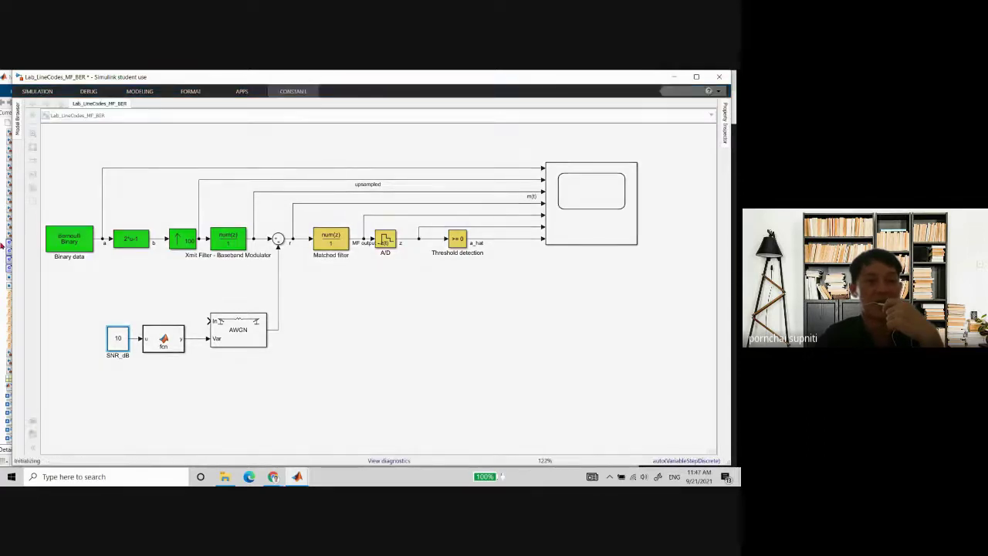
# Examine all seven scope waveforms from the 10 dB run while resizing the scope window, and return to the model.
pyautogui.moveTo(12, 245); pyautogui.dragTo(76, 249)
pyautogui.click(51, 253)
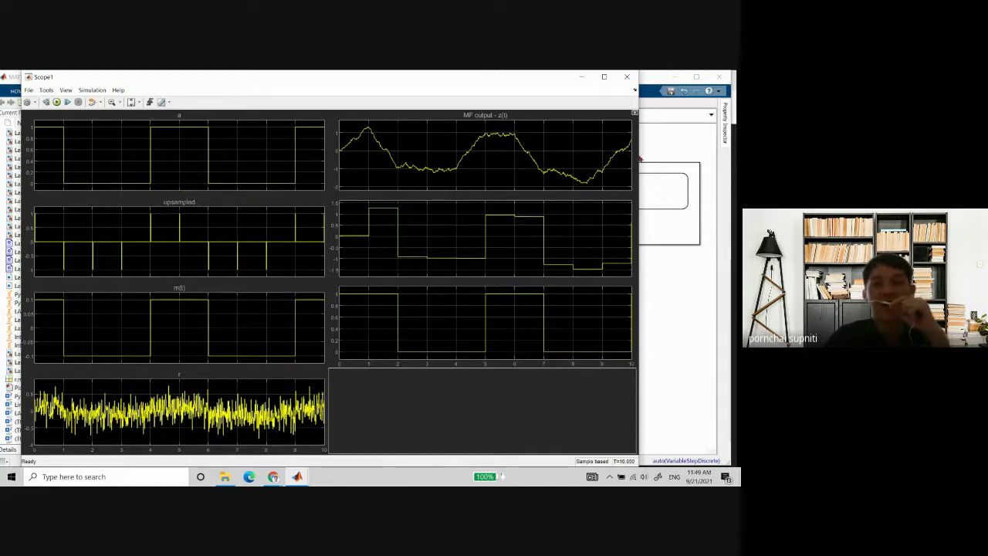
pyautogui.moveTo(637, 157); pyautogui.dragTo(730, 158)
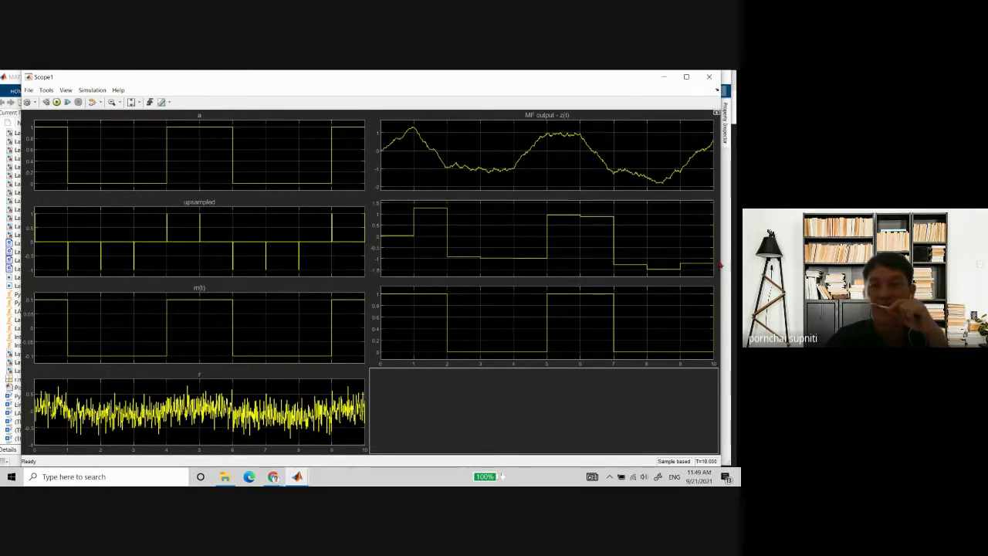
pyautogui.moveTo(724, 261); pyautogui.dragTo(589, 265)
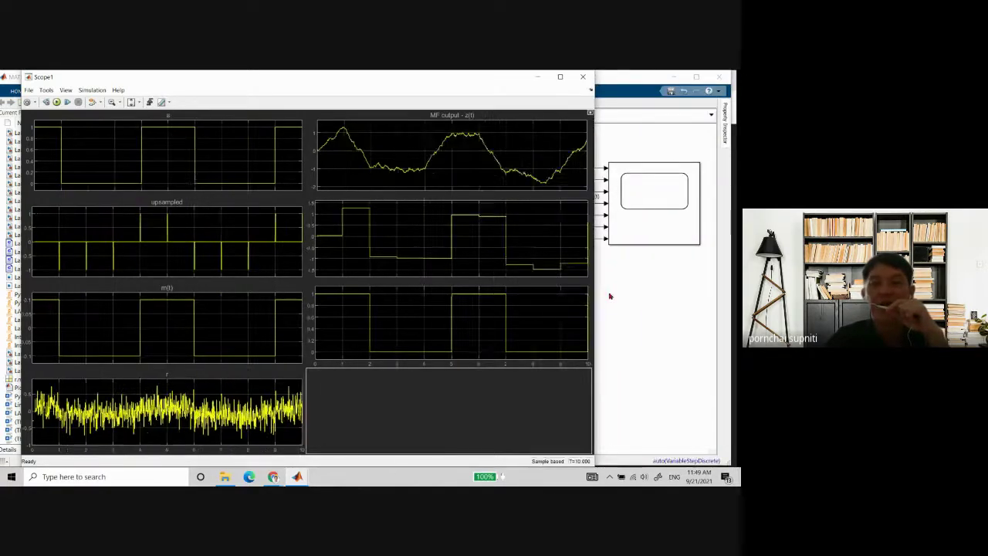
pyautogui.click(453, 320)
pyautogui.click(467, 319)
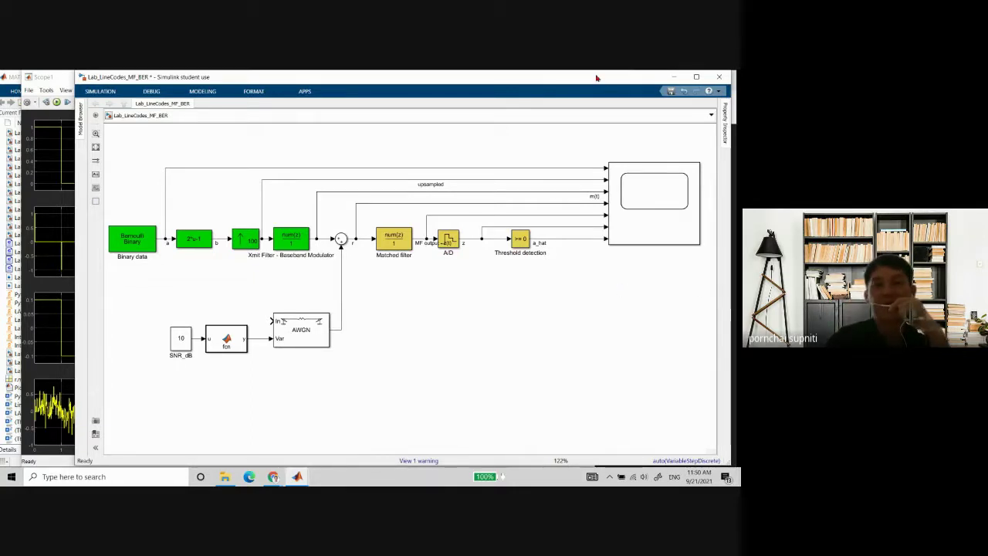
# Move and narrow the Lab_LineCodes_MF_BER model window so the video call's participants beside it are uncovered.
pyautogui.moveTo(596, 77); pyautogui.dragTo(542, 77)
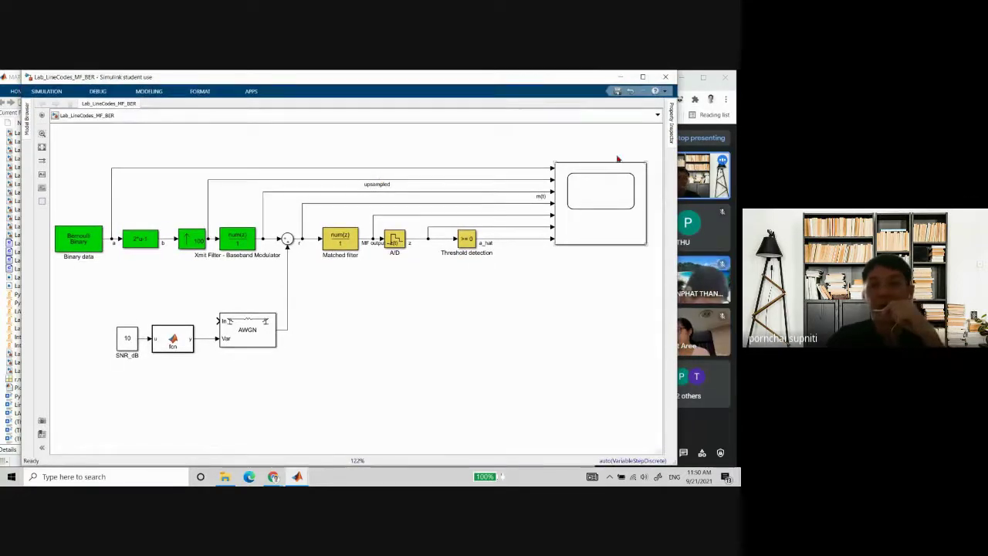
pyautogui.moveTo(548, 72); pyautogui.dragTo(527, 77)
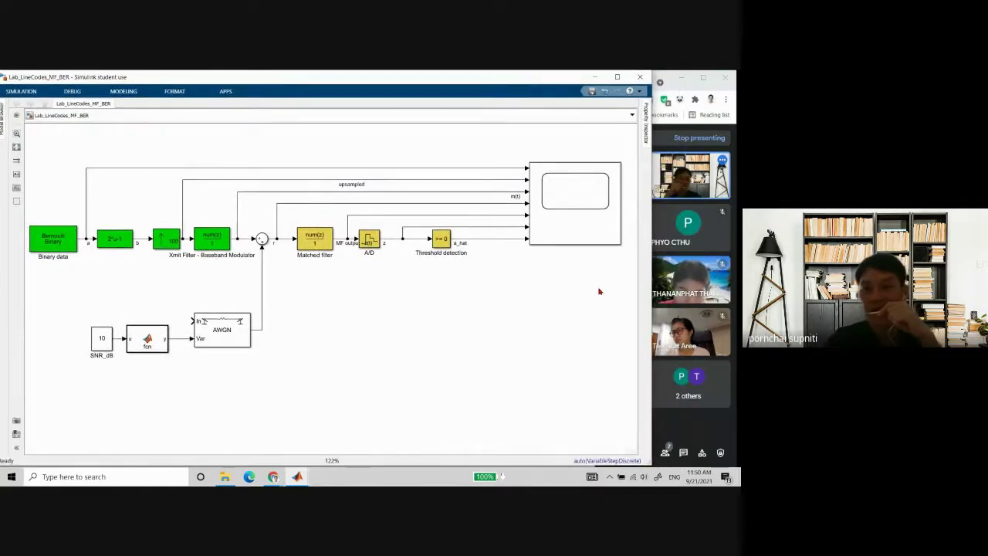
pyautogui.moveTo(651, 306); pyautogui.dragTo(629, 306)
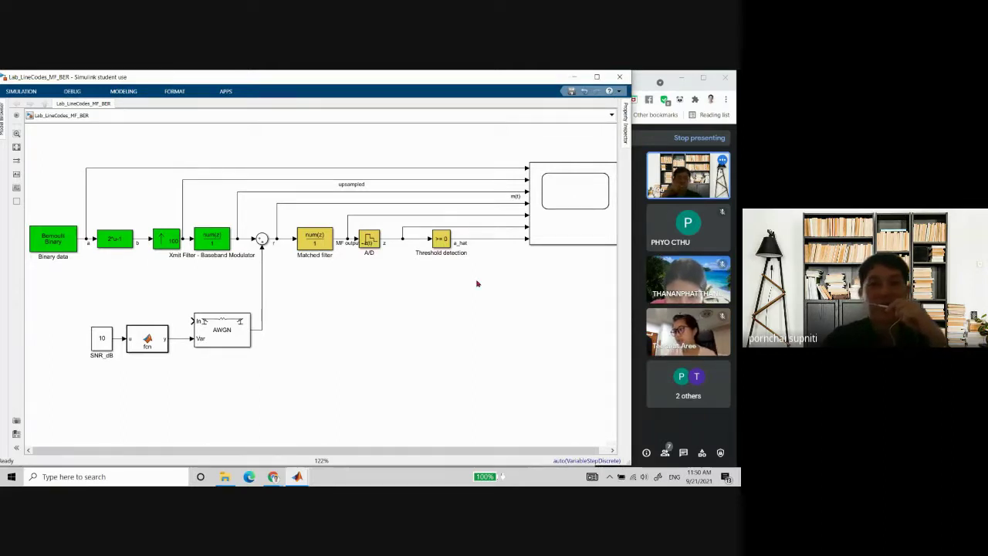
# Inspect the Coefficients expression in the Matched filter block's parameters and close the dialog without changes.
pyautogui.doubleClick(322, 244)
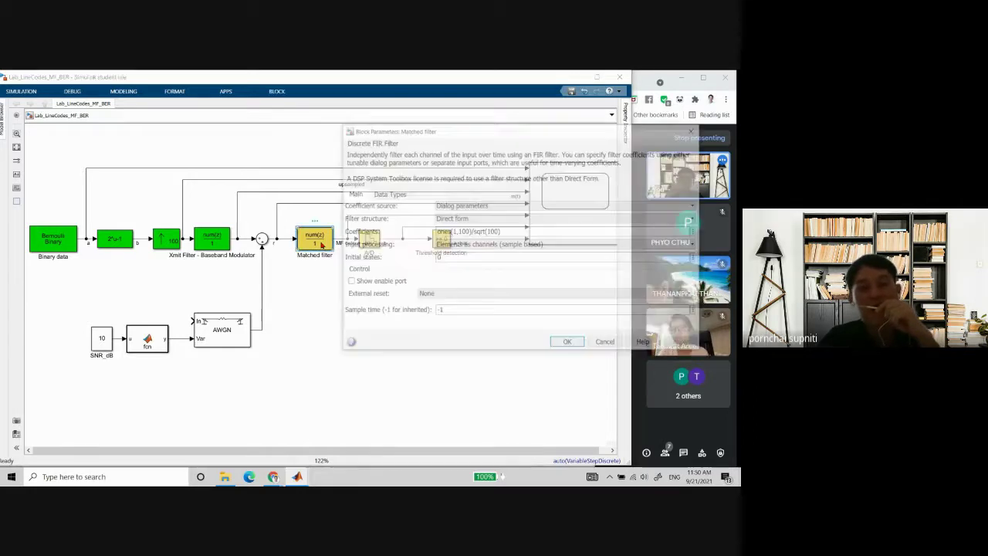
pyautogui.moveTo(503, 131); pyautogui.dragTo(333, 294)
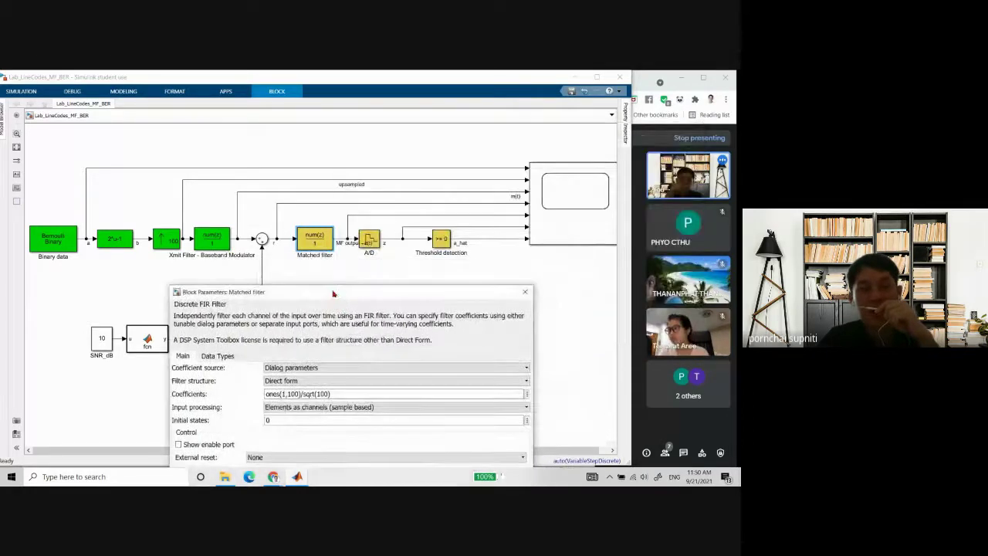
pyautogui.tripleClick(303, 395)
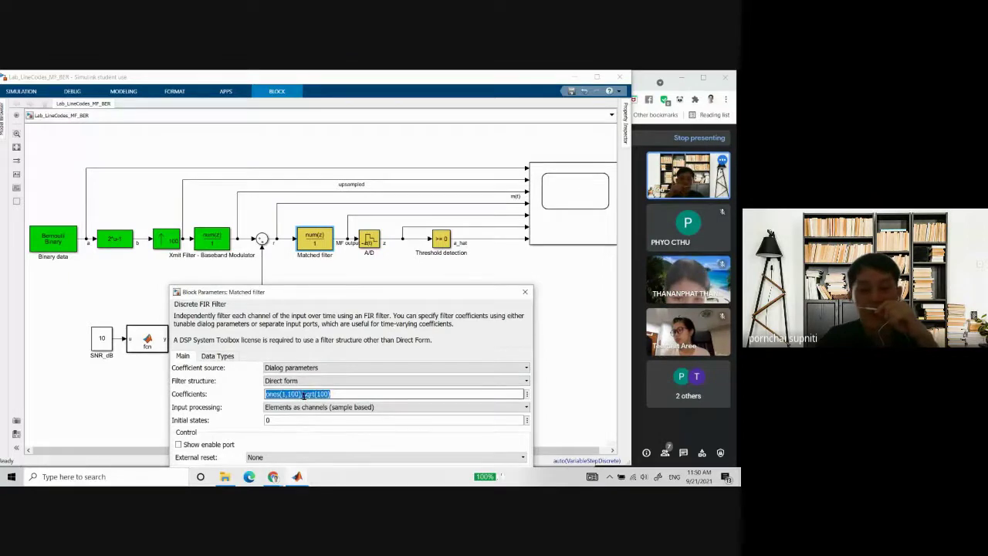
pyautogui.click(303, 395)
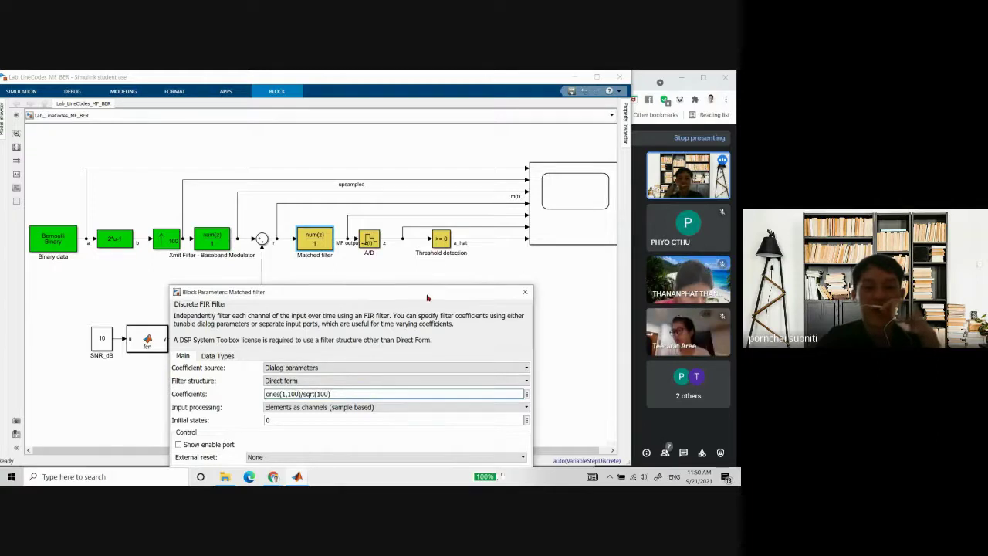
pyautogui.moveTo(429, 292); pyautogui.dragTo(446, 265)
pyautogui.click(543, 265)
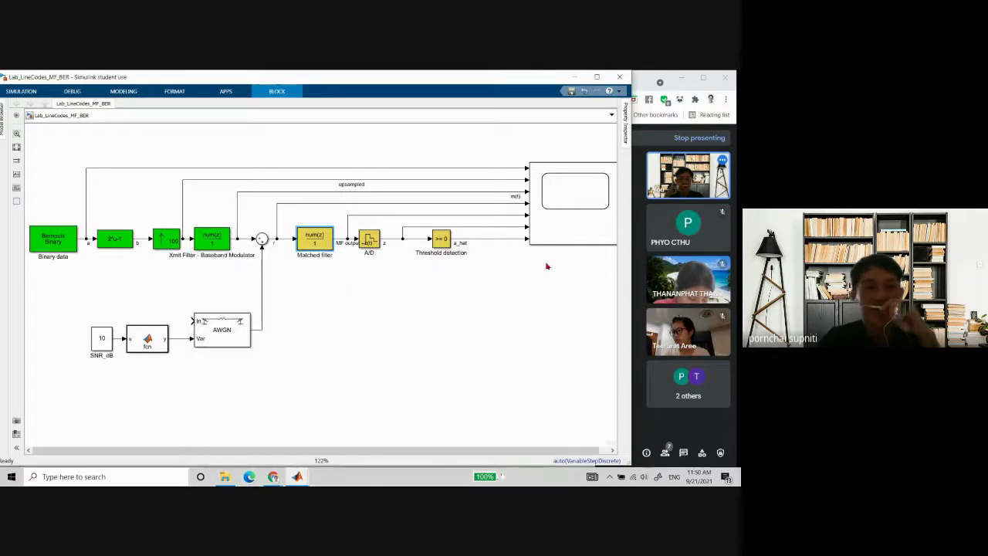
# Open the Lab_LineCodes_Correlator model from the Labs folder, close its empty scope window, and align the model window beside the video call.
pyautogui.click(21, 91)
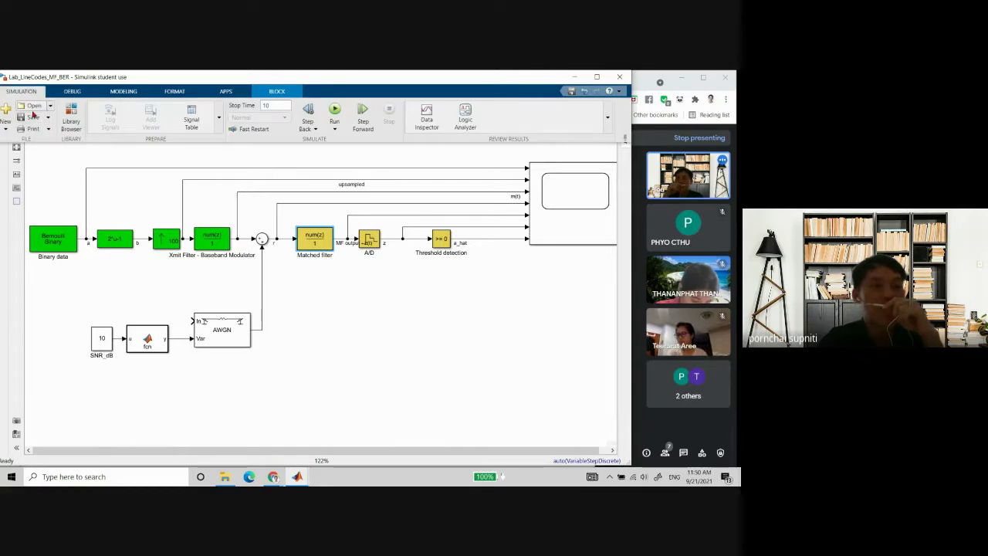
pyautogui.click(33, 114)
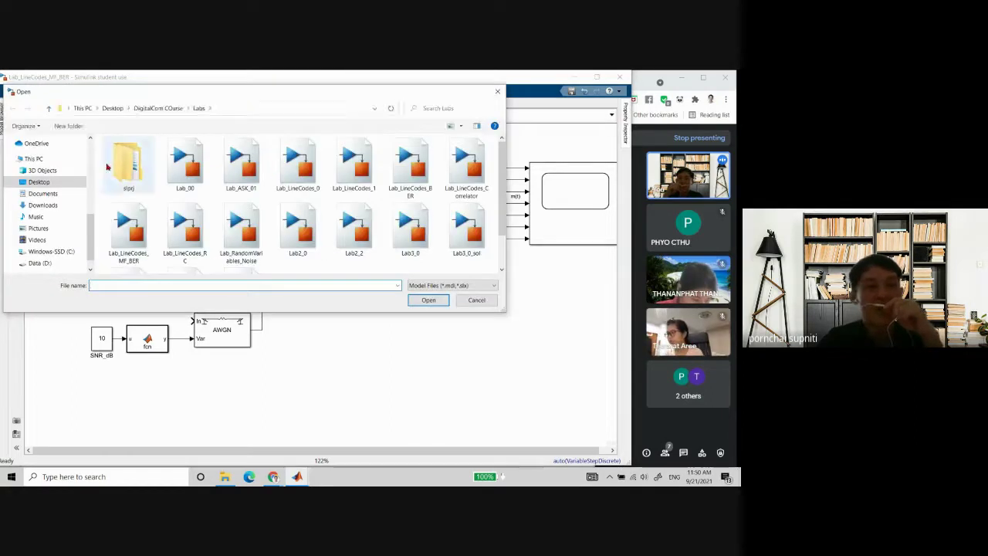
pyautogui.scroll(-1, 503, 194)
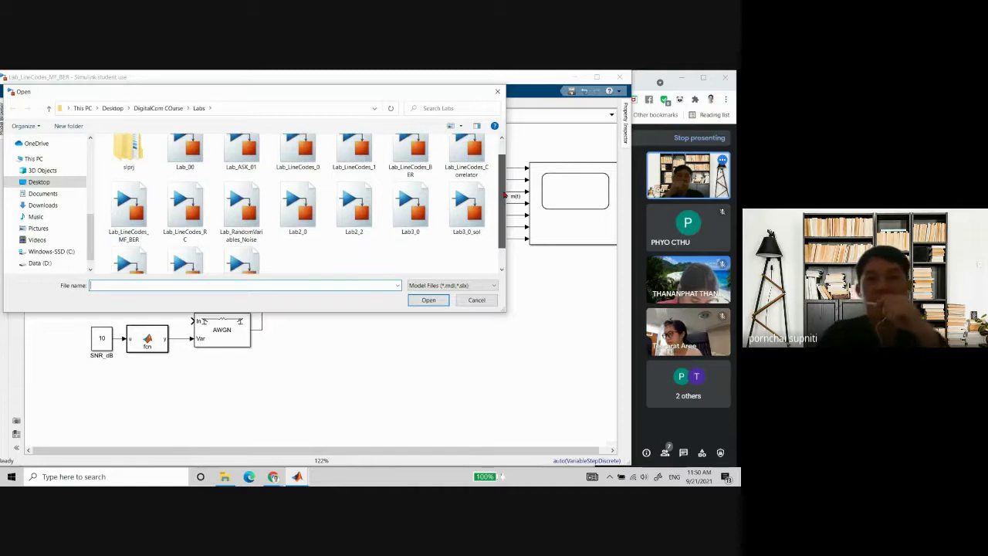
pyautogui.scroll(-1, 504, 194)
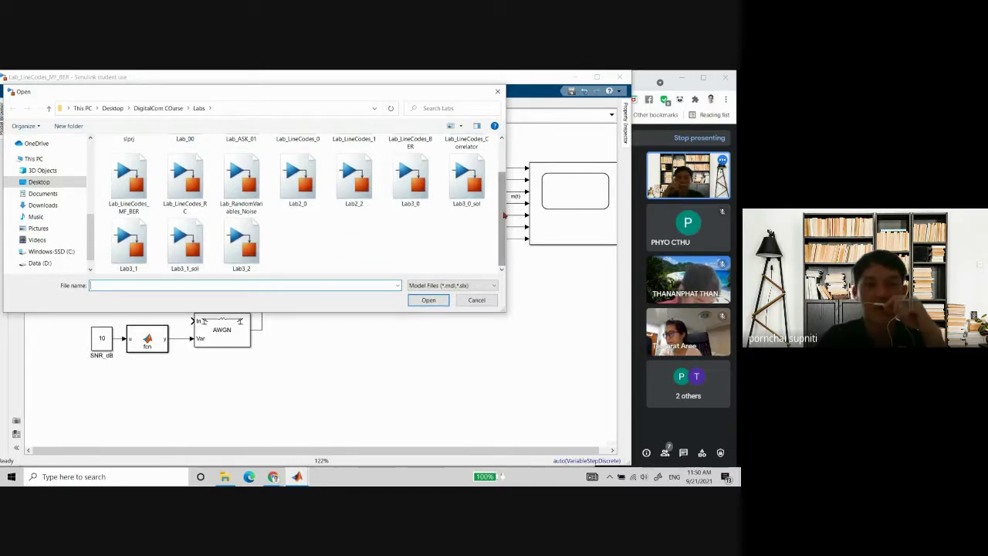
pyautogui.scroll(1, 503, 198)
pyautogui.scroll(1, 503, 197)
pyautogui.doubleClick(466, 159)
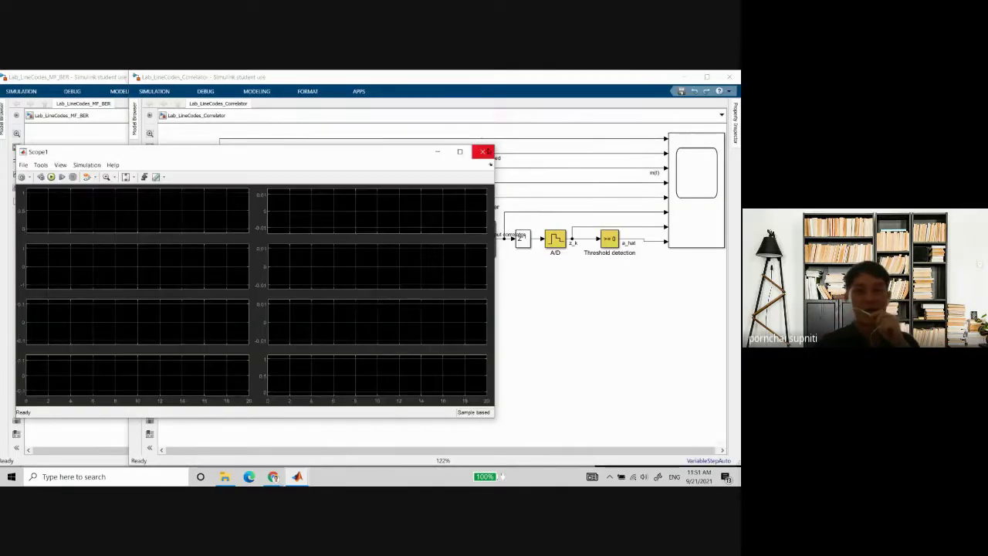
pyautogui.click(482, 151)
pyautogui.moveTo(539, 78); pyautogui.dragTo(424, 83)
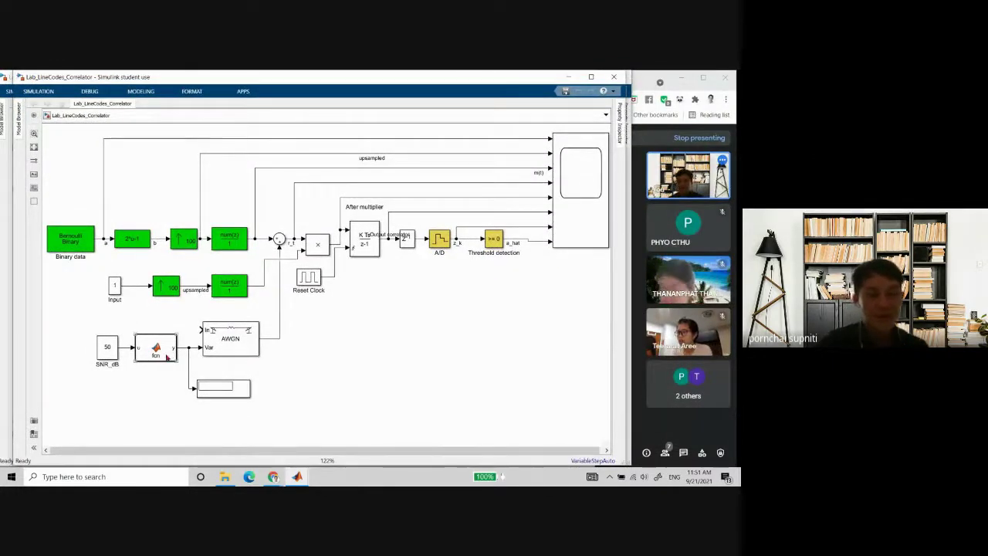
# Delete the display block below the AWGN block together with its leftover branch line.
pyautogui.click(206, 389)
pyautogui.press('Delete')
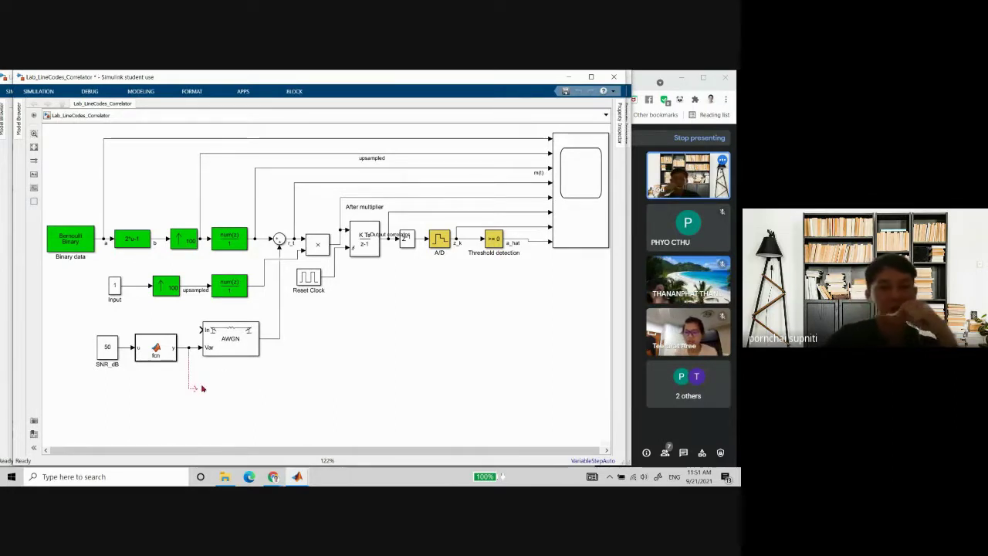
pyautogui.click(190, 377)
pyautogui.press('Delete')
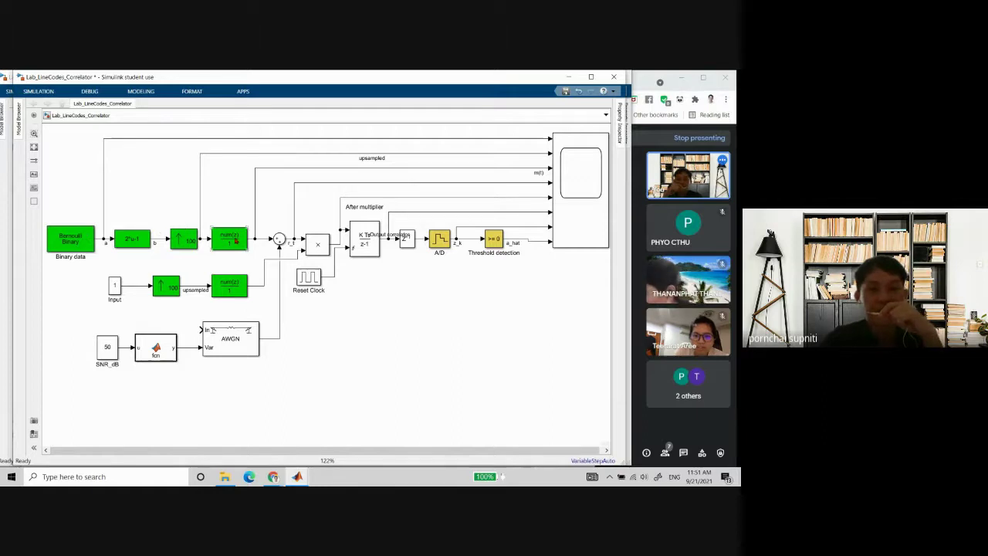
# Set the background color of the Product block after the noise summing junction to magenta.
pyautogui.click(324, 246)
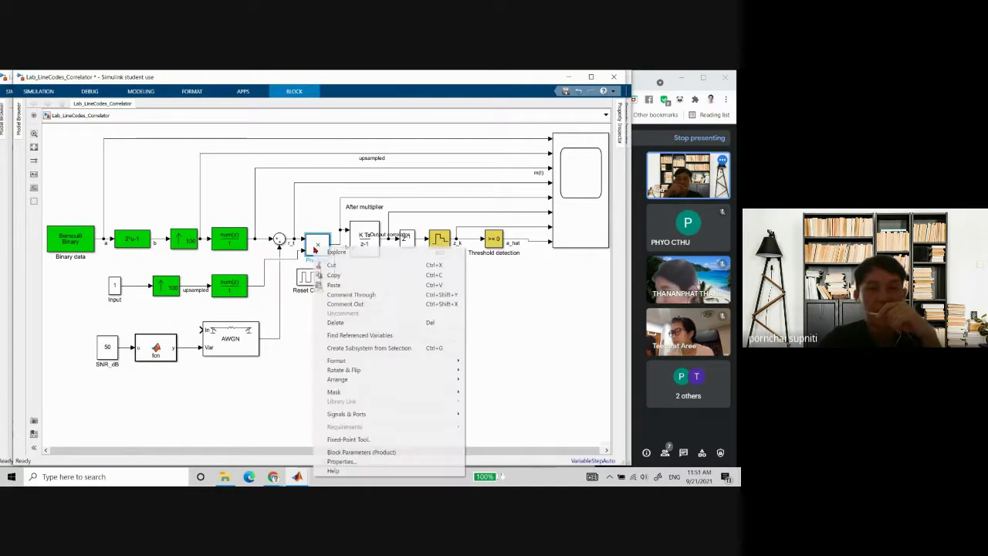
pyautogui.rightClick(314, 248)
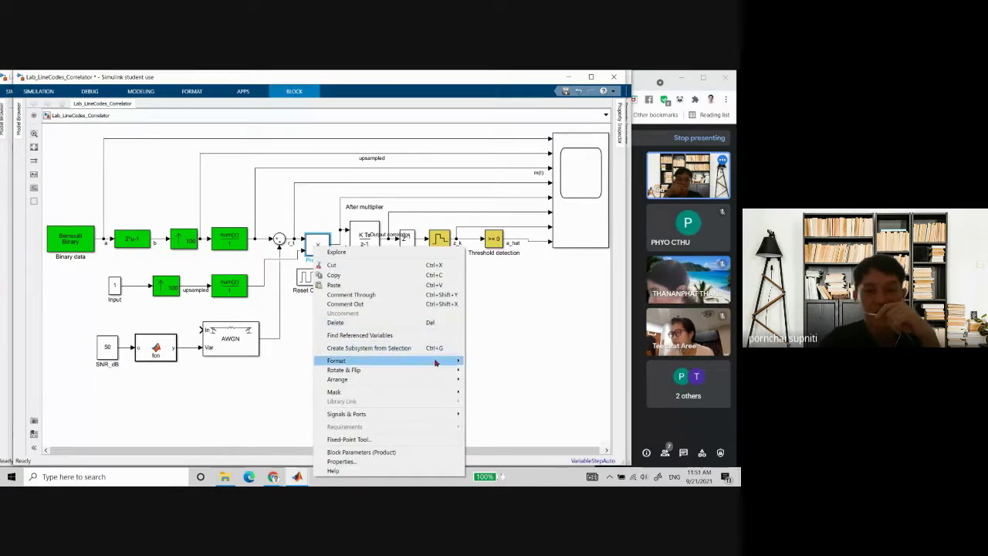
pyautogui.moveTo(436, 360)
pyautogui.moveTo(511, 378)
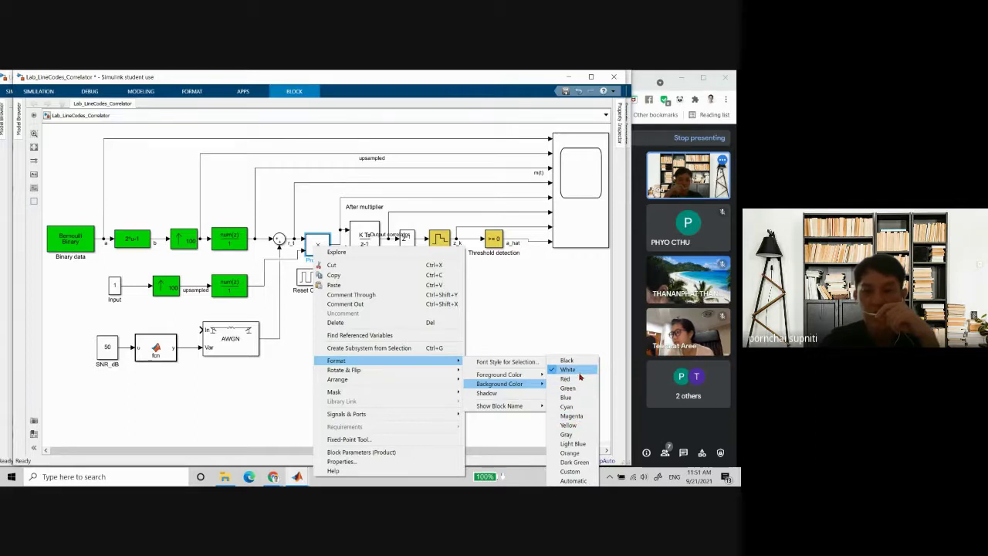
pyautogui.click(581, 416)
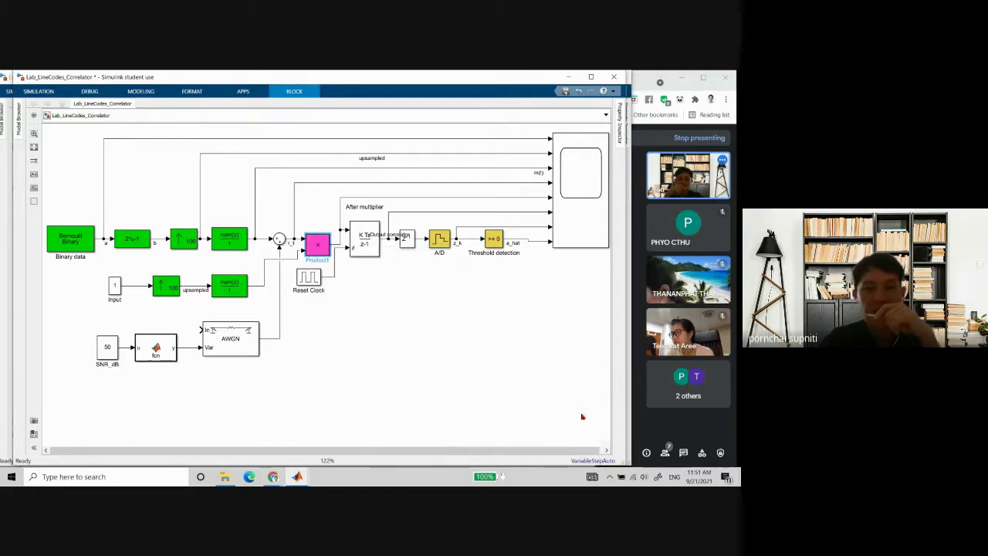
# Set the background color of the Discrete-Time Integrator block to magenta.
pyautogui.click(363, 241)
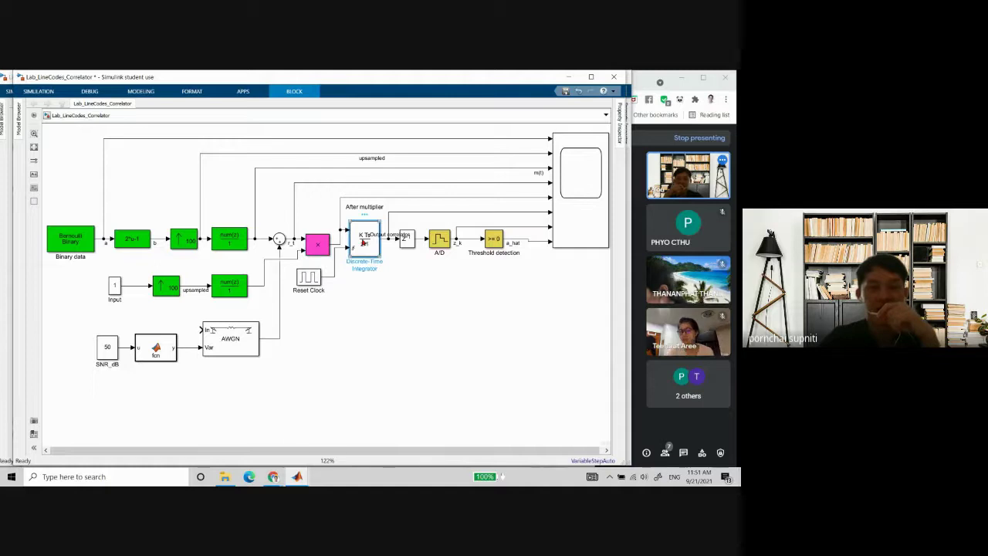
pyautogui.rightClick(362, 242)
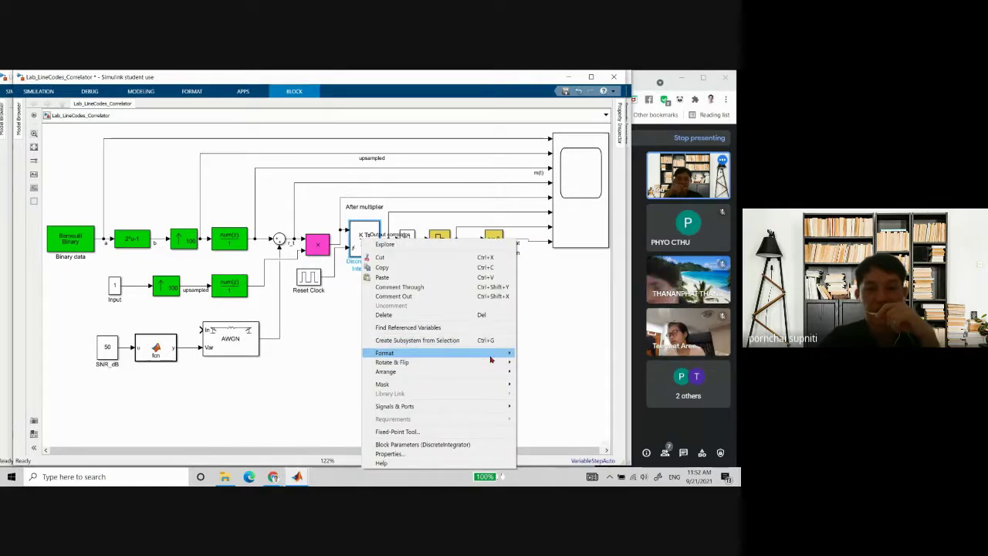
pyautogui.moveTo(502, 358)
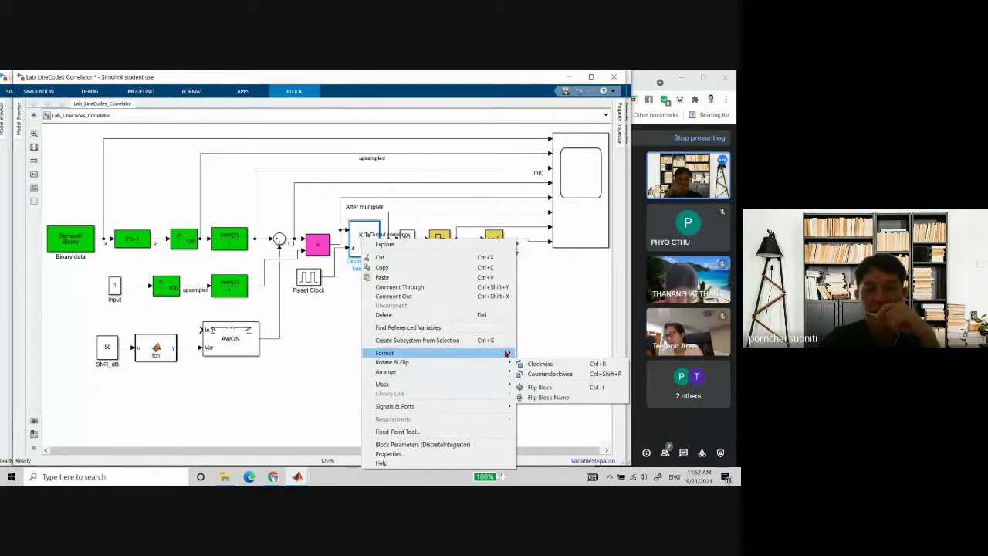
pyautogui.moveTo(585, 379)
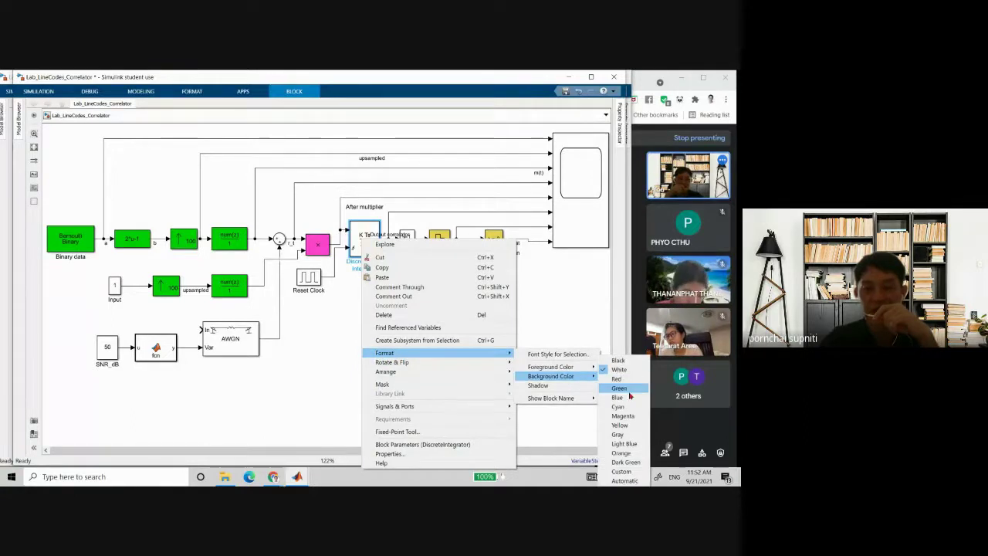
pyautogui.click(624, 415)
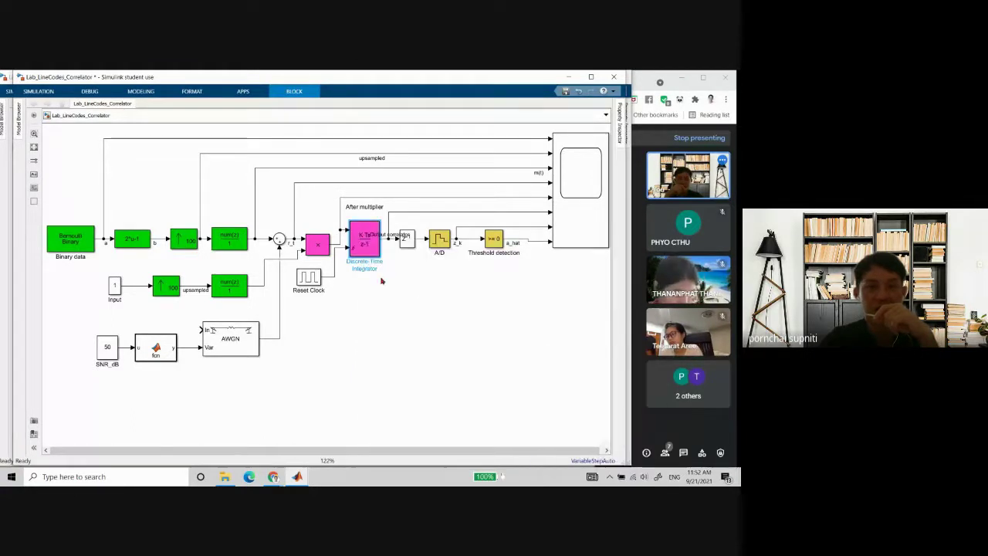
# Set the background color of the Discrete FIR Filter block in the Input constant's branch to magenta.
pyautogui.click(232, 286)
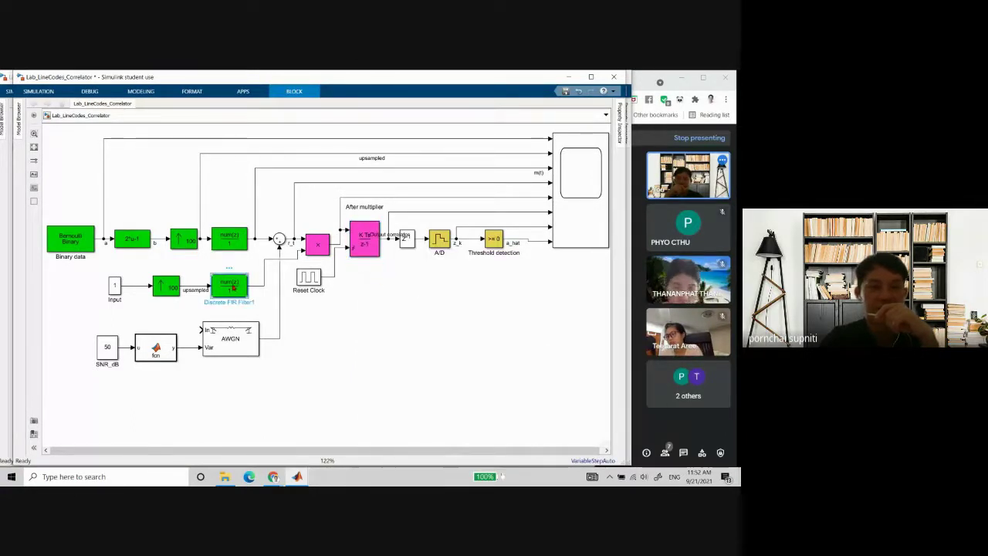
pyautogui.rightClick(233, 287)
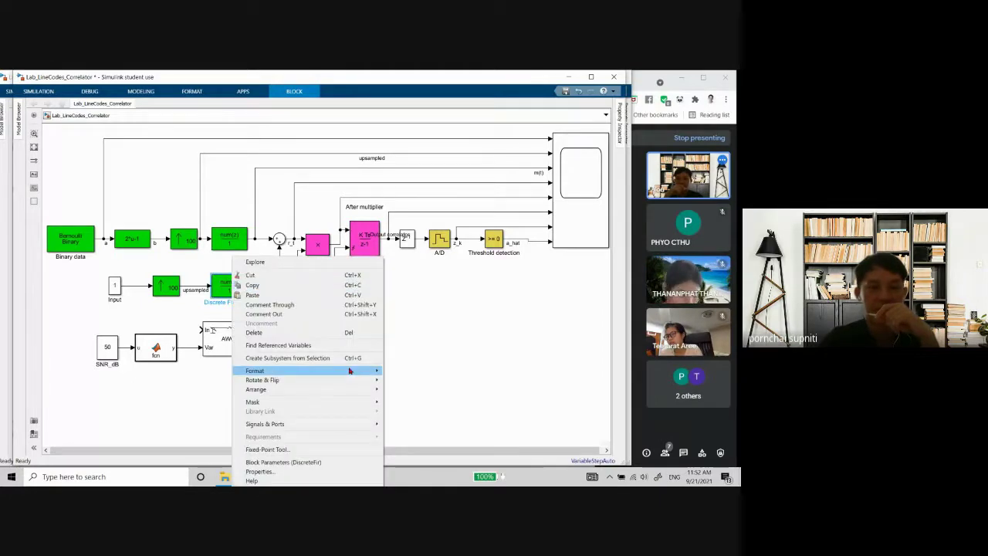
pyautogui.moveTo(349, 372)
pyautogui.moveTo(448, 393)
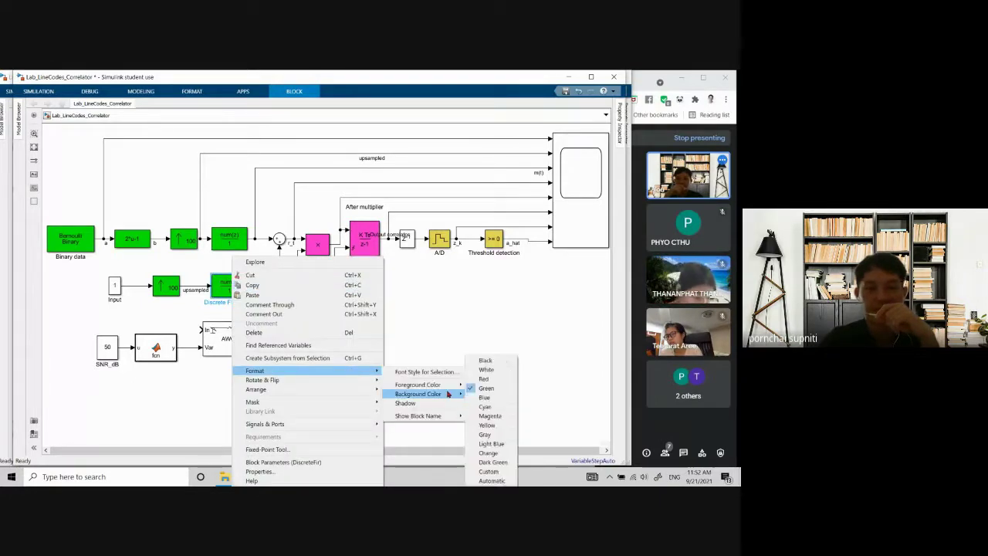
pyautogui.click(500, 415)
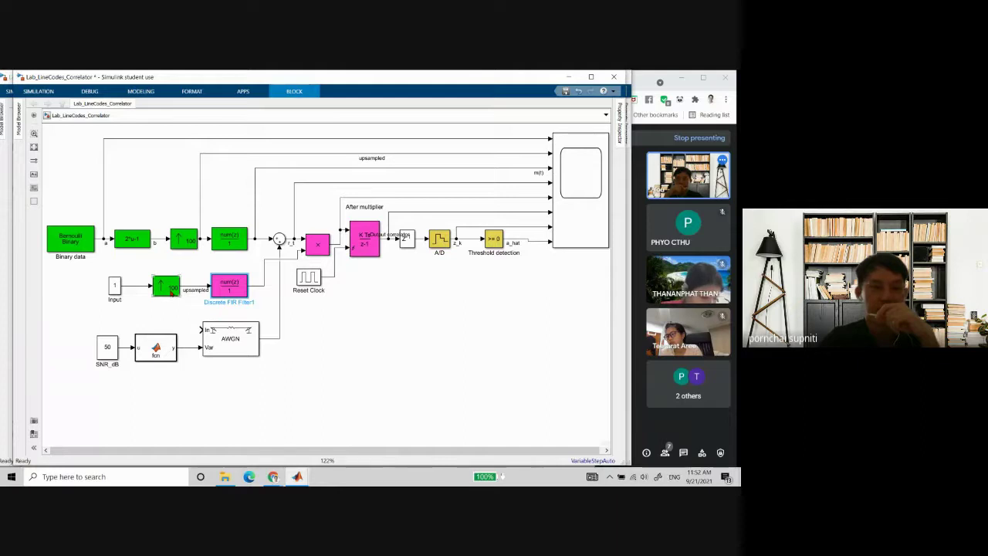
# Set the background color of the Upsample block in the Input constant's branch to magenta.
pyautogui.click(171, 292)
pyautogui.rightClick(171, 292)
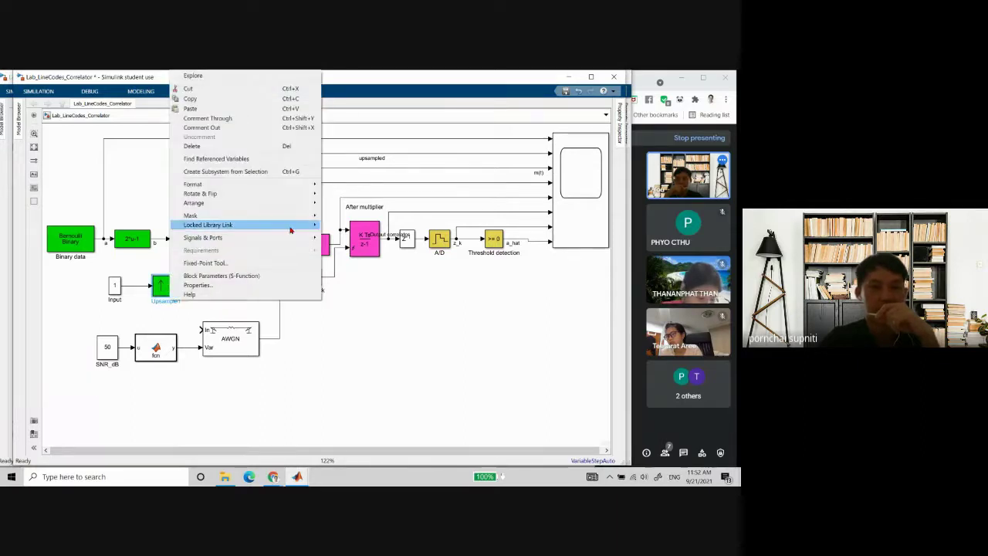
pyautogui.moveTo(308, 189)
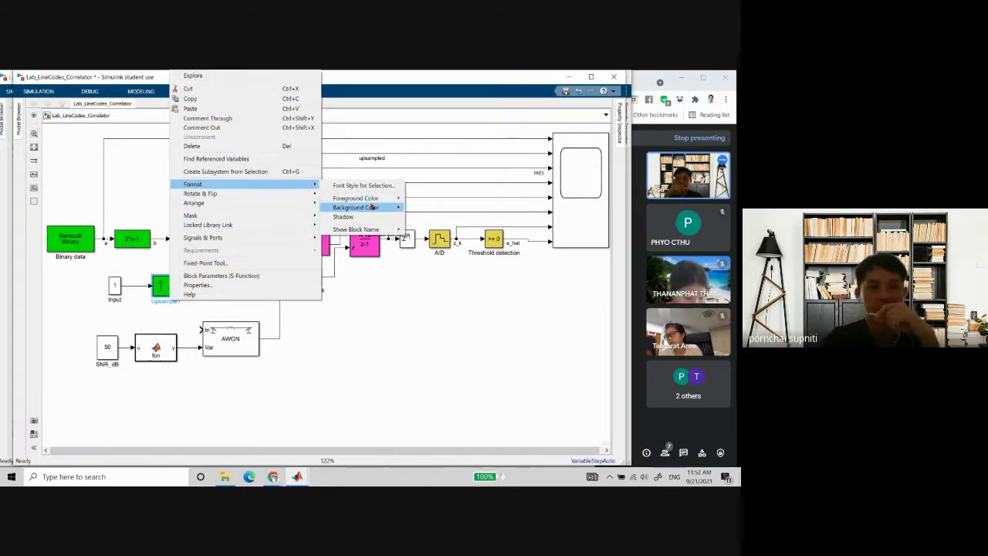
pyautogui.moveTo(376, 207)
pyautogui.click(440, 267)
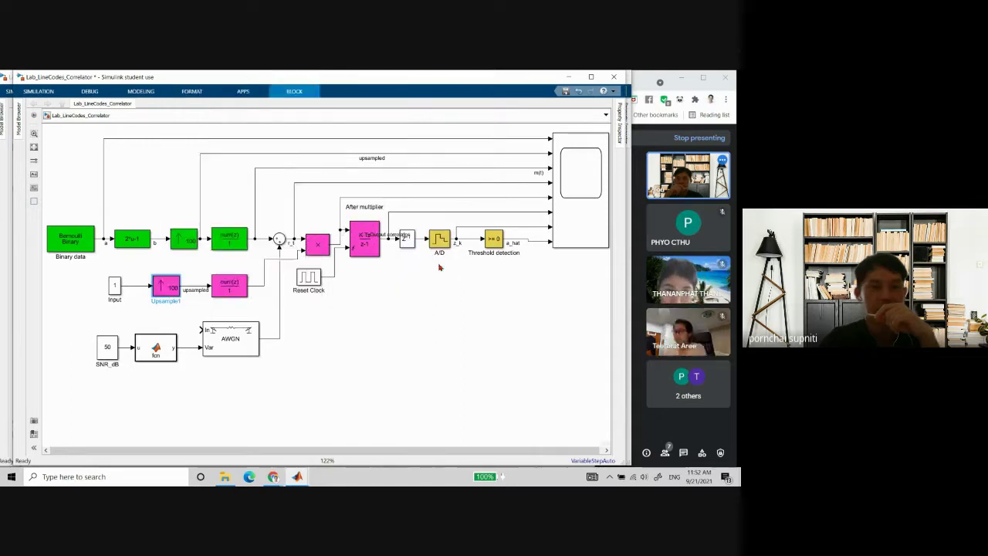
# Set the background color of the Input constant block to magenta and clear the selection.
pyautogui.click(113, 286)
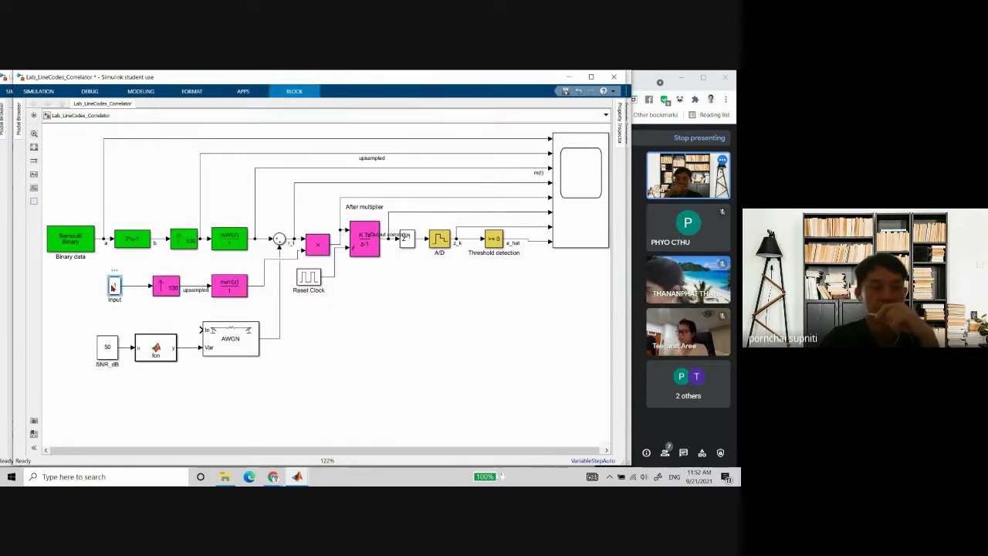
pyautogui.rightClick(113, 286)
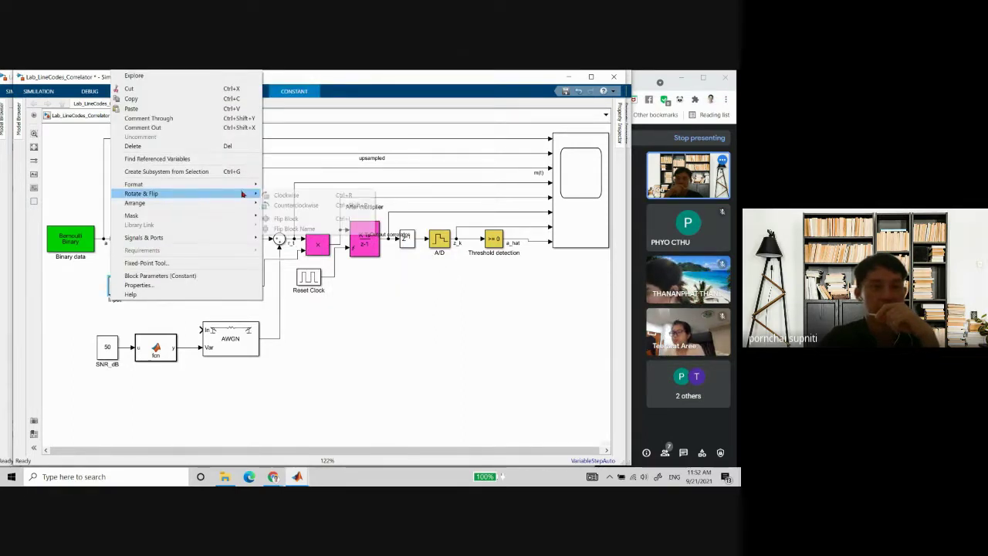
pyautogui.moveTo(251, 185)
pyautogui.moveTo(318, 207)
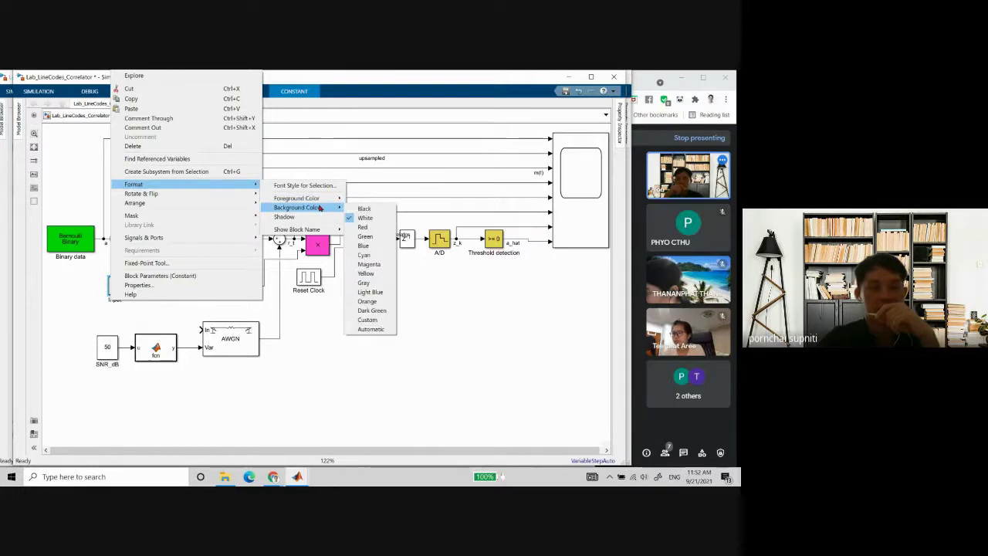
pyautogui.click(382, 268)
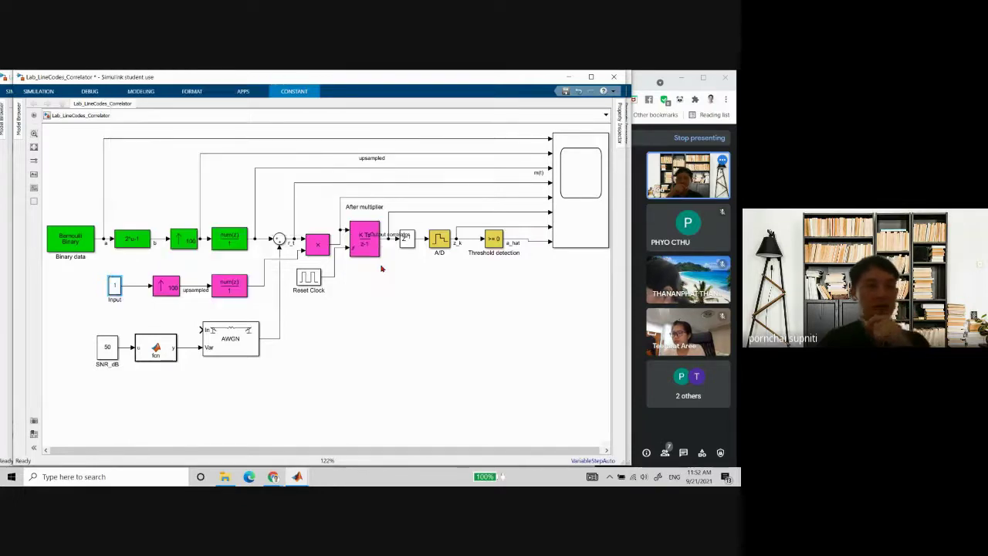
pyautogui.click(357, 303)
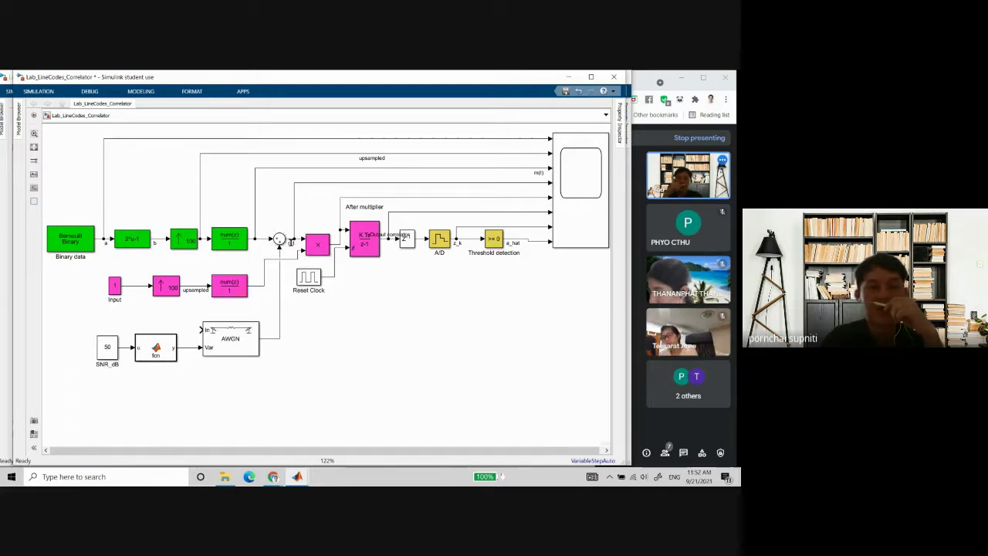
# Examine the correlator section up close, from the noise summing junction through the Product block to the Discrete-Time Integrator and Reset Clock.
pyautogui.scroll(-1, 291, 242)
pyautogui.scroll(6, 291, 242)
pyautogui.scroll(-2, 291, 243)
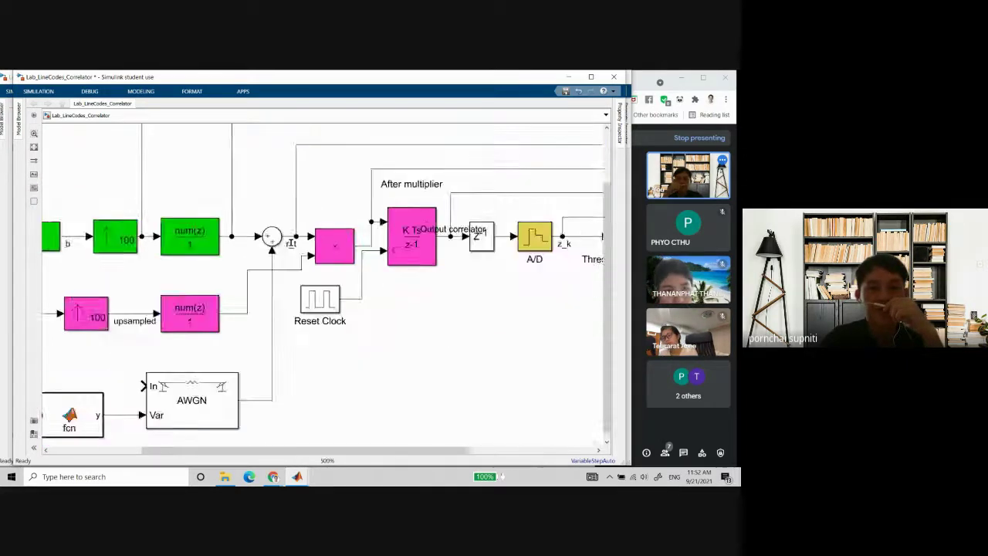
pyautogui.scroll(3, 291, 243)
pyautogui.scroll(-2, 293, 244)
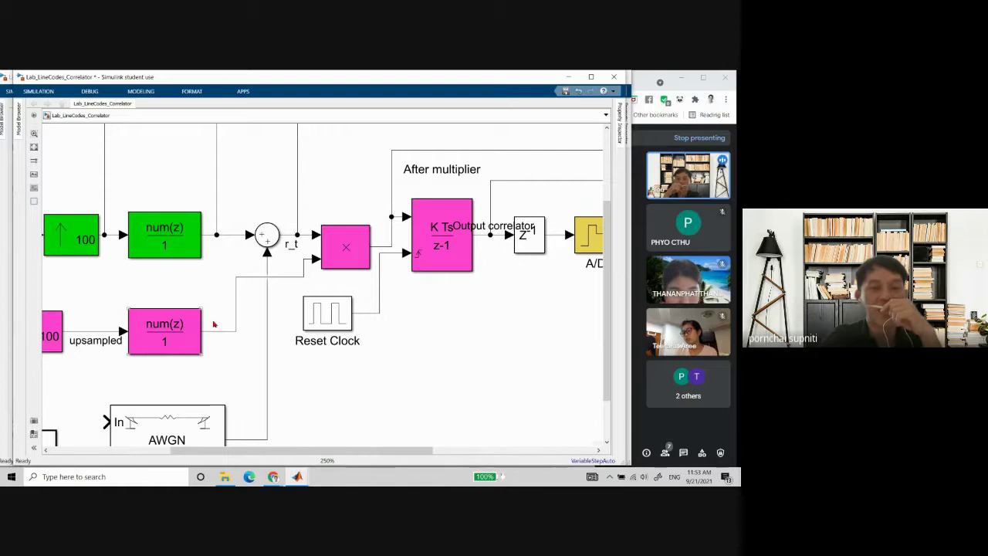
pyautogui.scroll(-5, 141, 331)
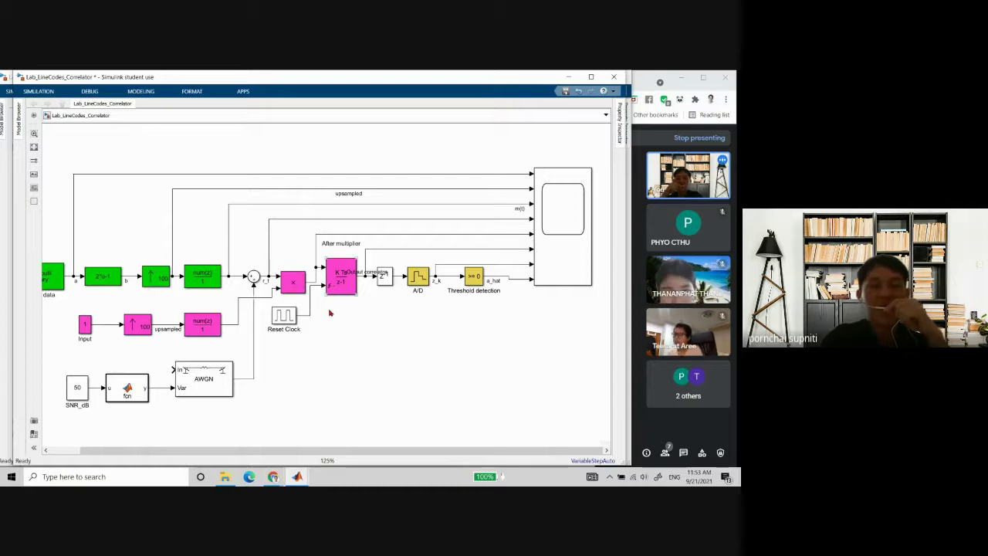
pyautogui.scroll(2, 329, 313)
pyautogui.scroll(3, 327, 313)
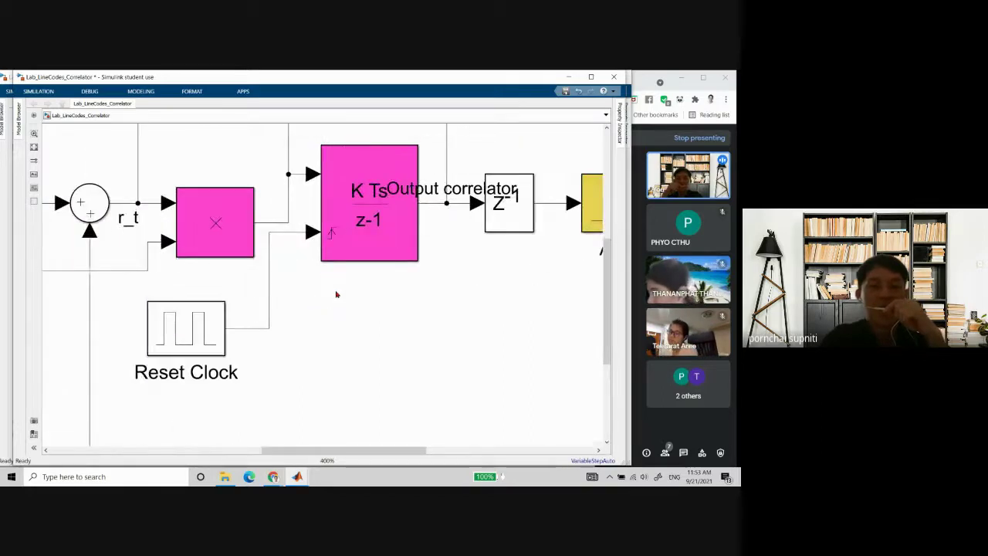
pyautogui.scroll(-4, 335, 292)
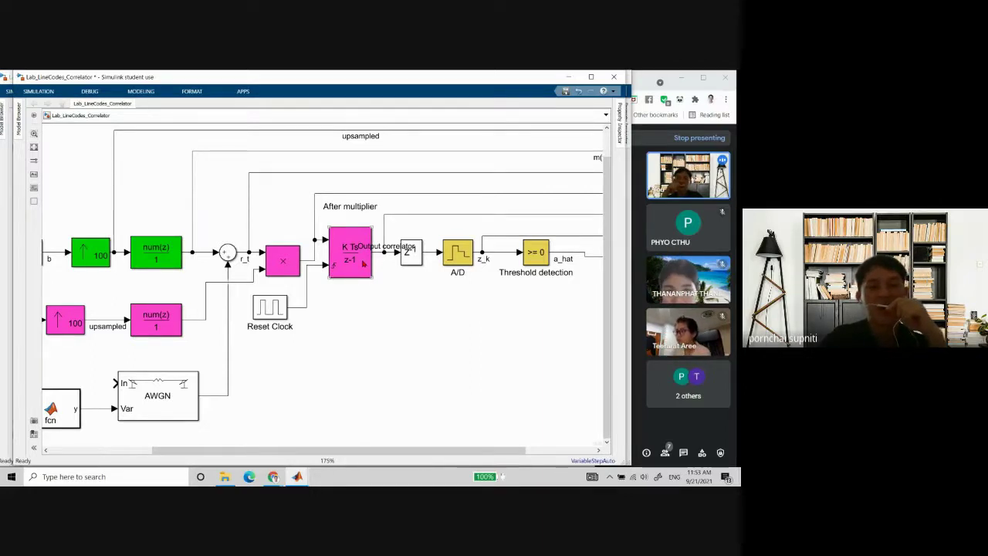
# Review the parameters of the Discrete-Time Integrator and the Reset Clock, closing both dialogs without changes.
pyautogui.click(362, 263)
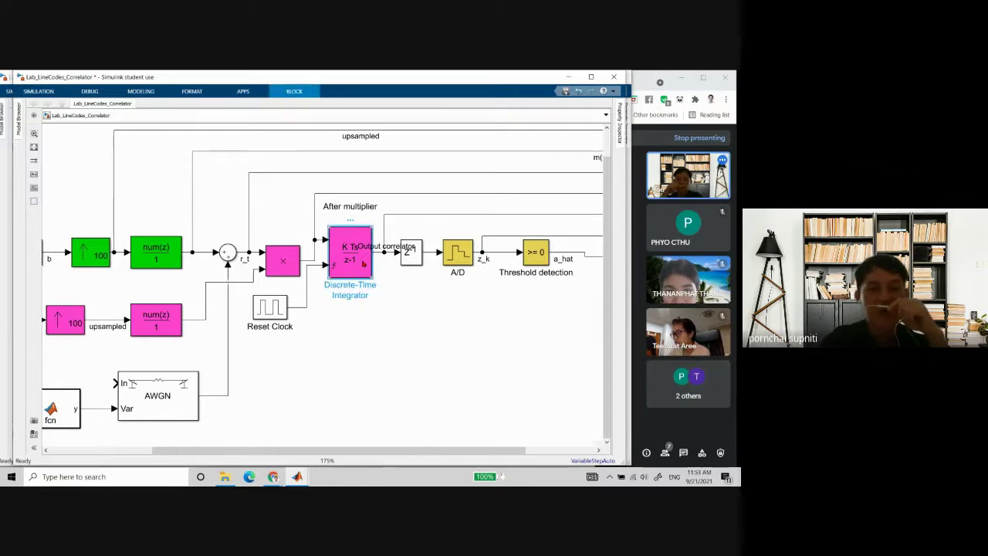
pyautogui.doubleClick(362, 263)
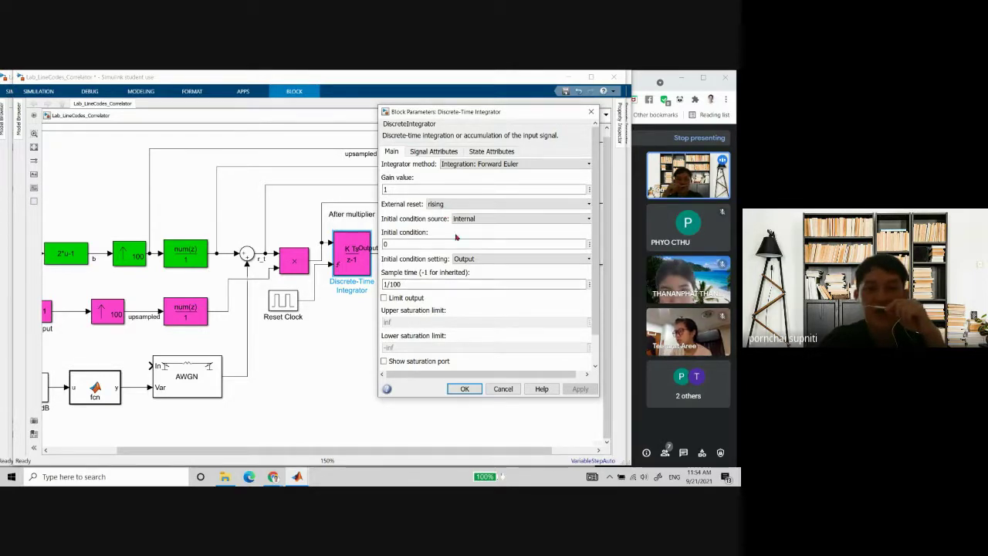
pyautogui.click(504, 389)
pyautogui.doubleClick(294, 305)
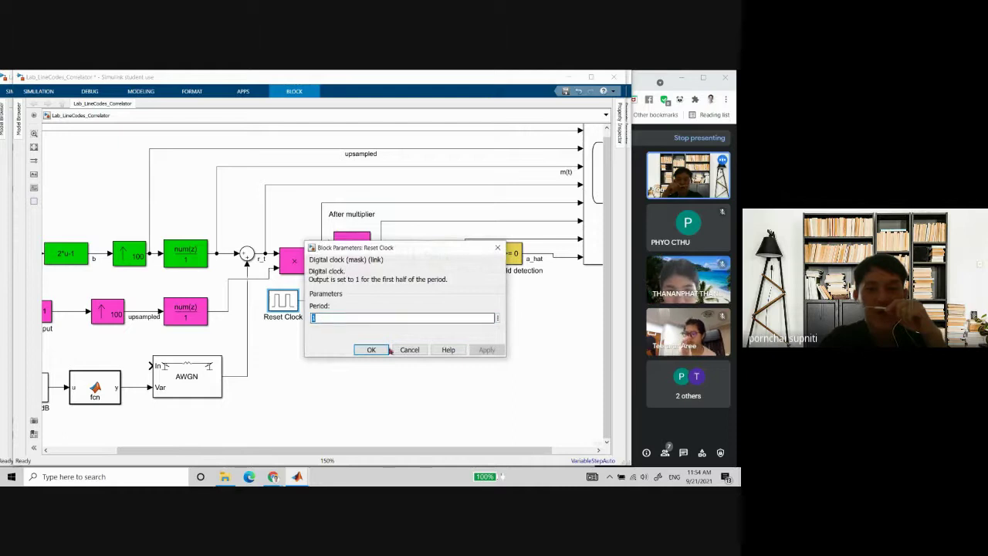
pyautogui.click(410, 350)
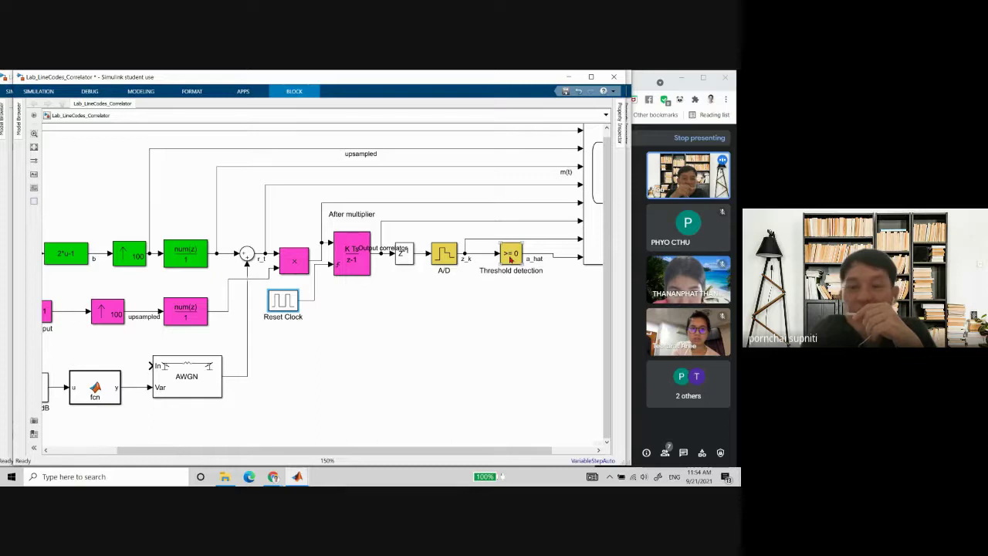
# Examine the delay, A/D and Threshold detection blocks after the integrator, both up close and within the whole model.
pyautogui.press('space')
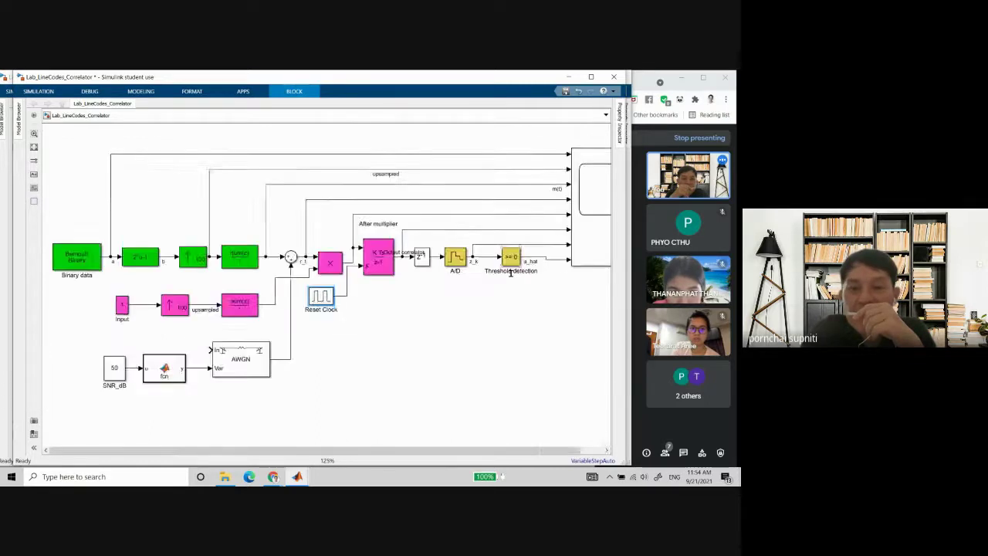
pyautogui.scroll(6, 510, 272)
pyautogui.scroll(-3, 509, 262)
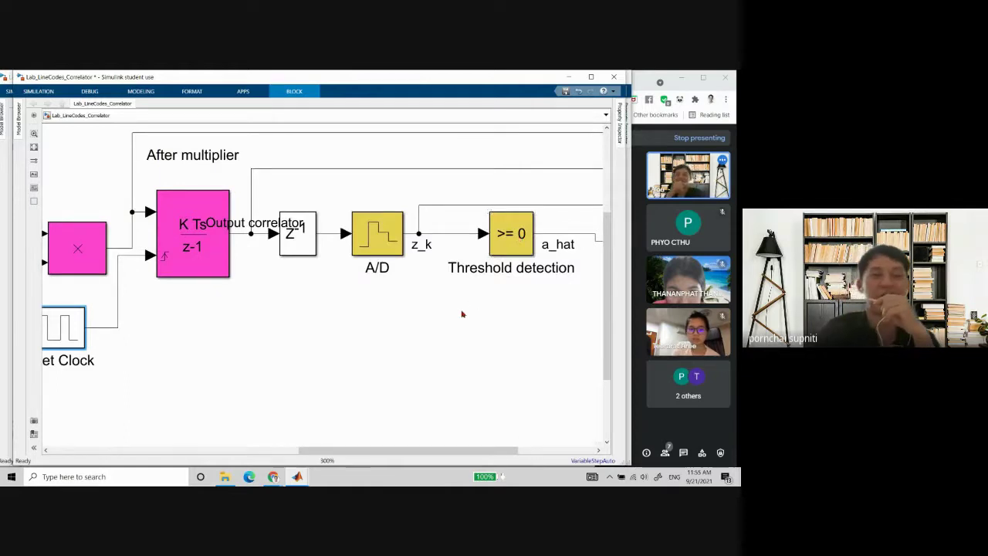
pyautogui.scroll(2, 461, 313)
pyautogui.scroll(-5, 461, 313)
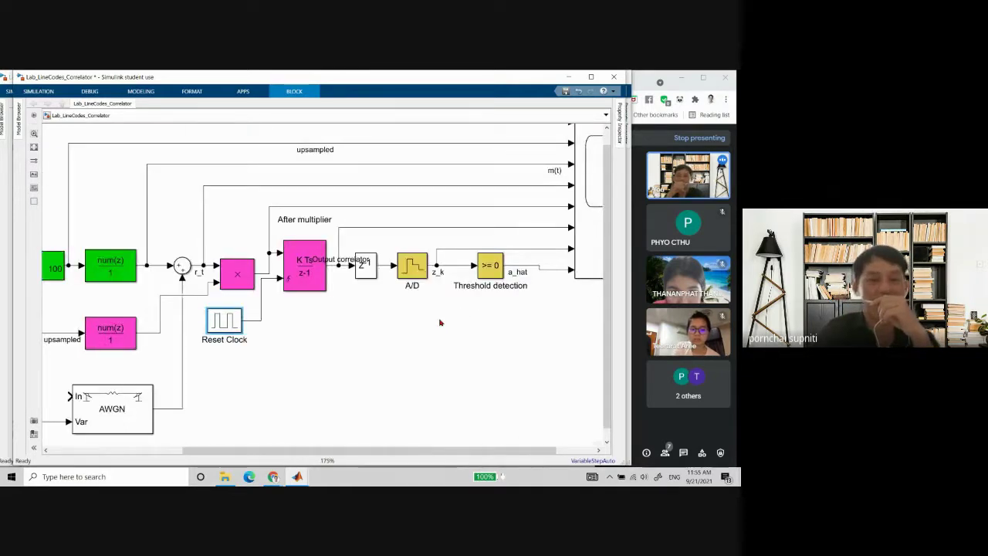
pyautogui.scroll(-2, 440, 322)
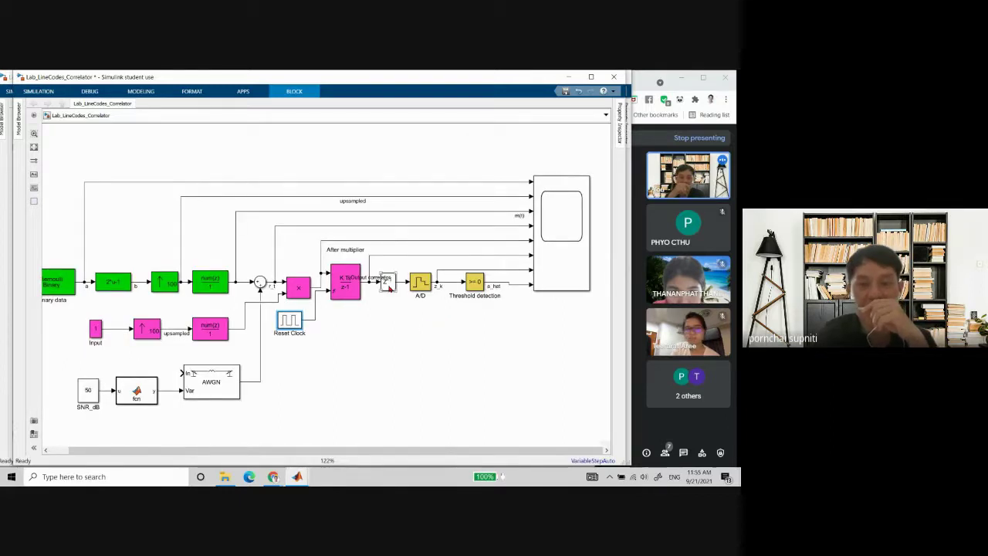
pyautogui.scroll(6, 390, 288)
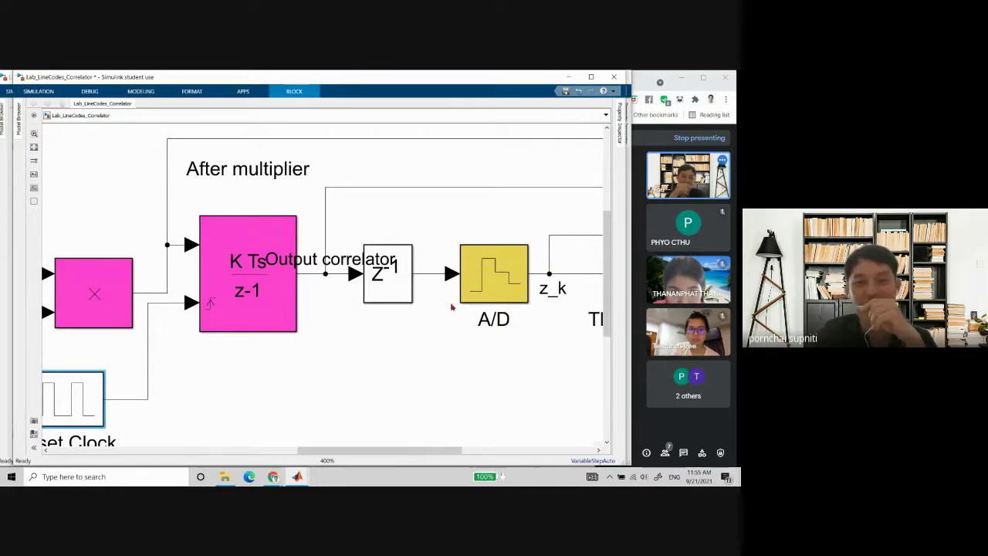
pyautogui.scroll(-1, 453, 306)
pyautogui.scroll(-6, 452, 307)
pyautogui.scroll(-4, 452, 306)
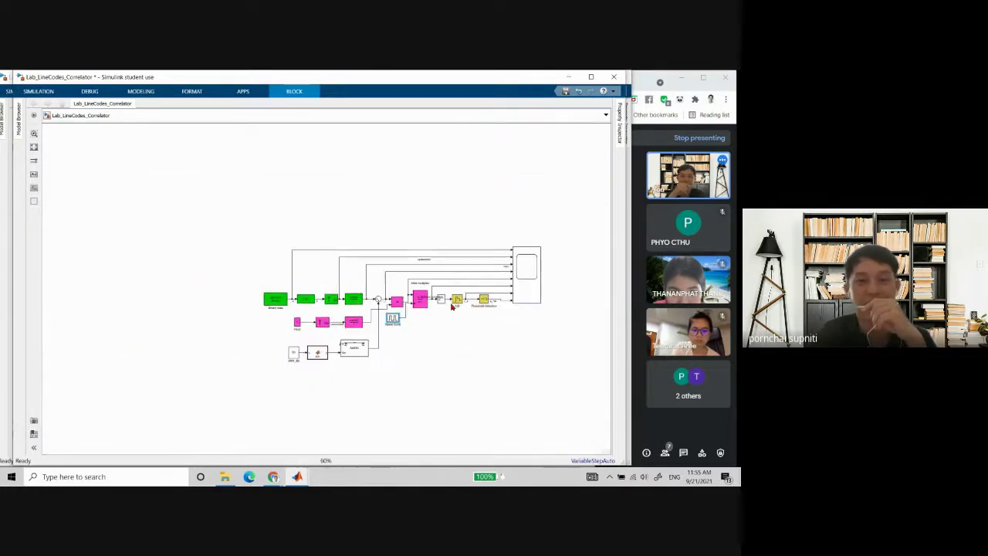
pyautogui.scroll(5, 453, 306)
pyautogui.scroll(-5, 452, 307)
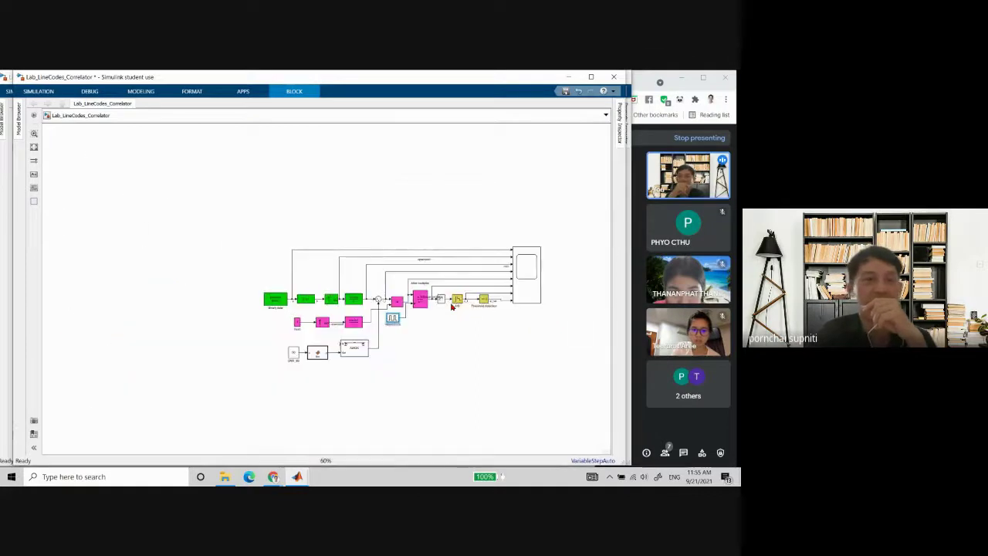
pyautogui.scroll(4, 444, 308)
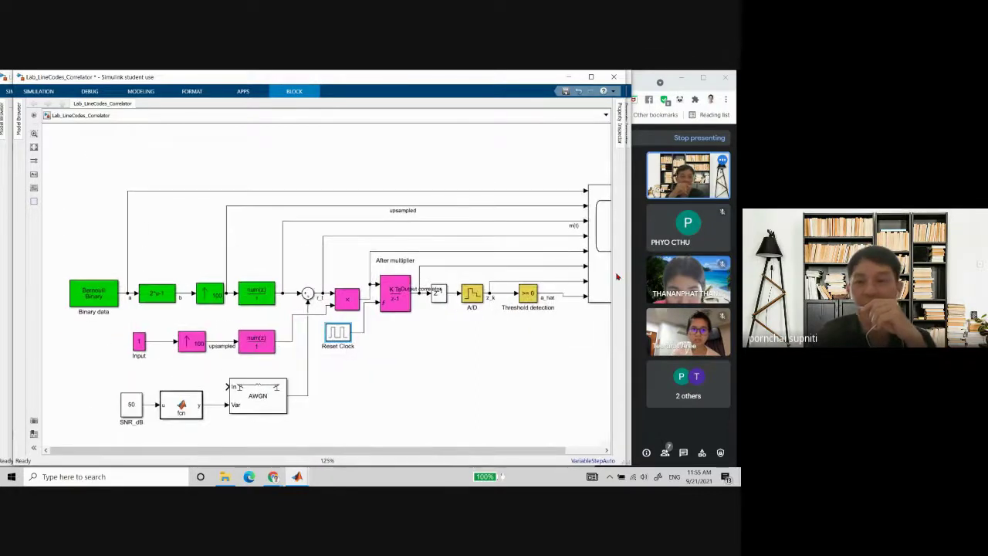
# Switch to the Lab_LineCodes_MF_BER model and fit its whole diagram in the view.
pyautogui.click(629, 272)
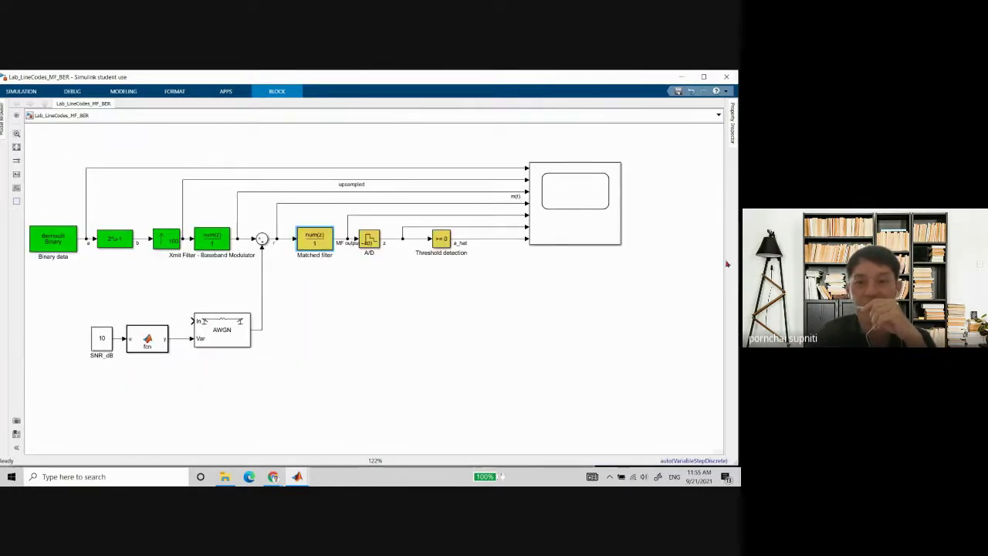
pyautogui.scroll(1, 496, 302)
pyautogui.scroll(-2, 497, 302)
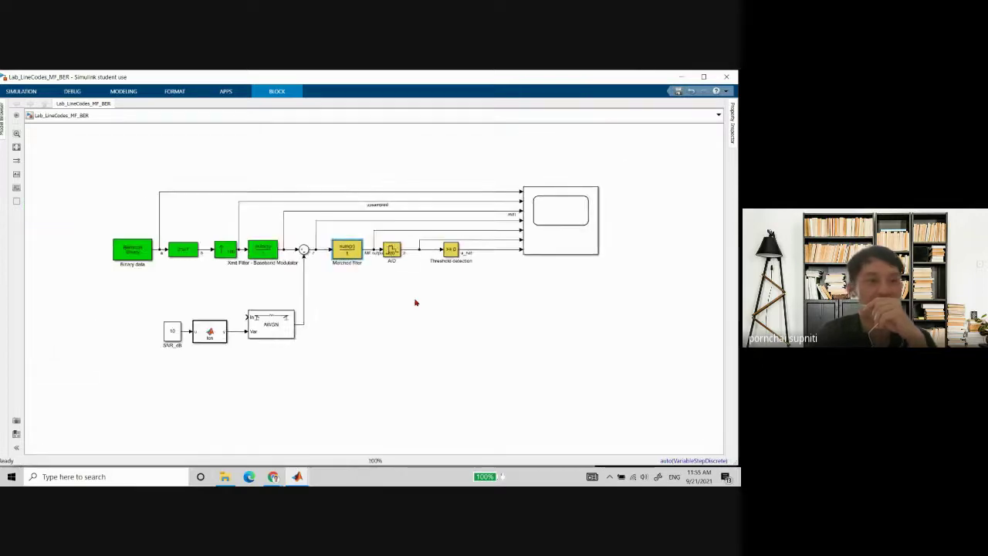
pyautogui.click(17, 146)
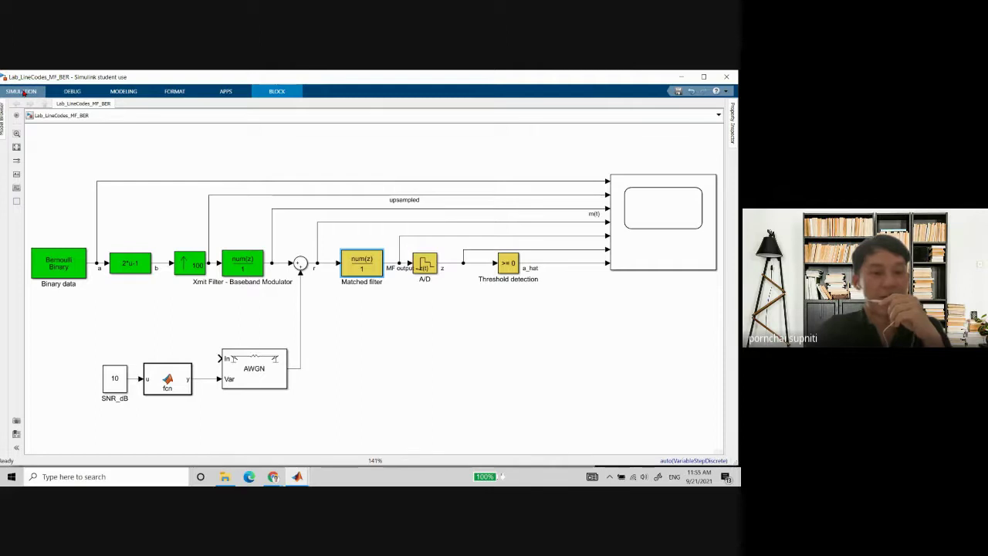
# Set the SNR_dB constant in the matched-filter model to 50.
pyautogui.click(114, 377)
pyautogui.doubleClick(114, 376)
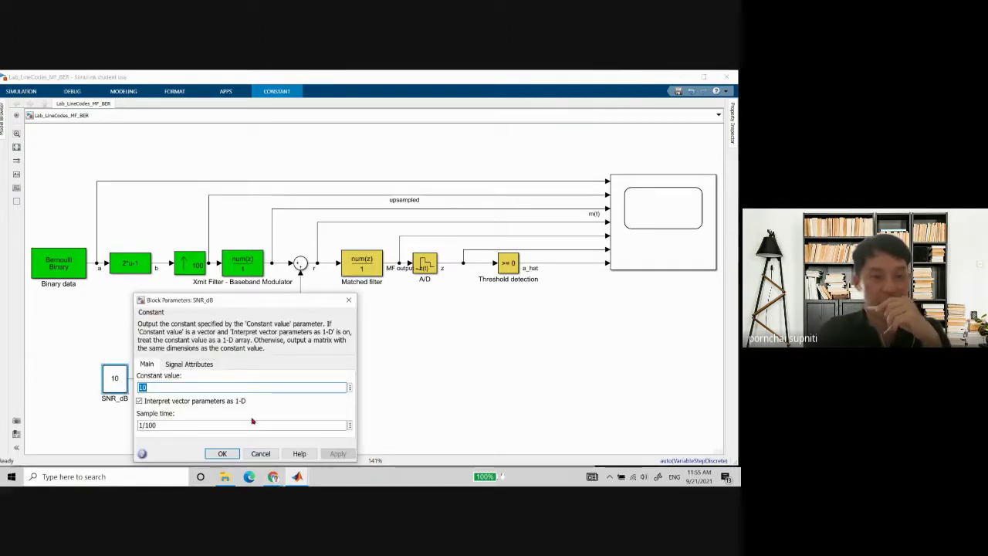
pyautogui.write('50')
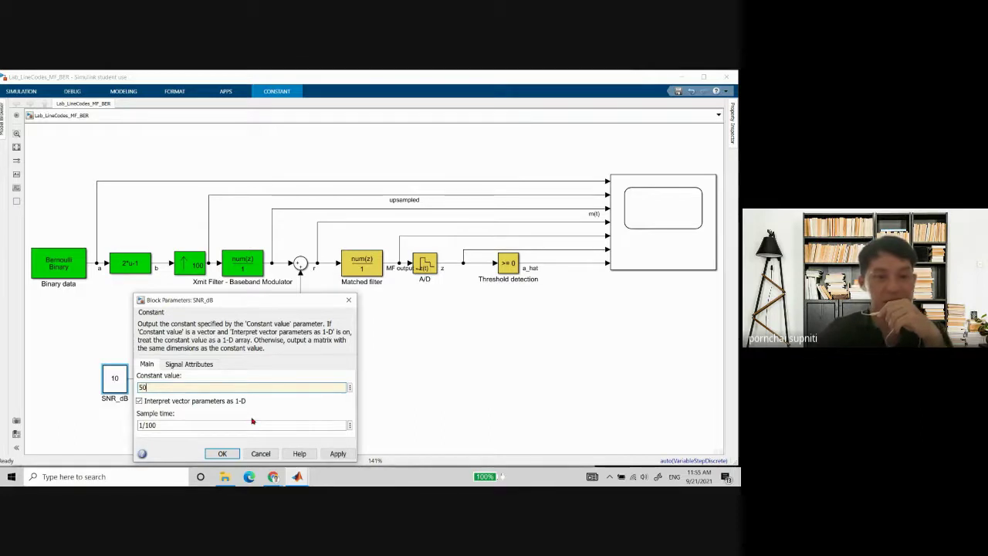
pyautogui.click(223, 454)
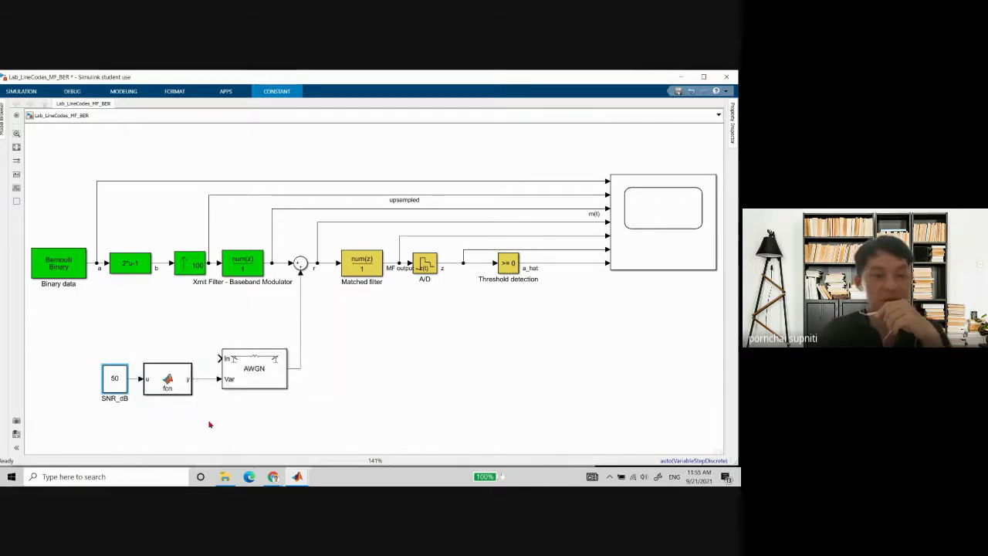
# Run the simulation of the matched-filter model and narrow its window.
pyautogui.click(90, 159)
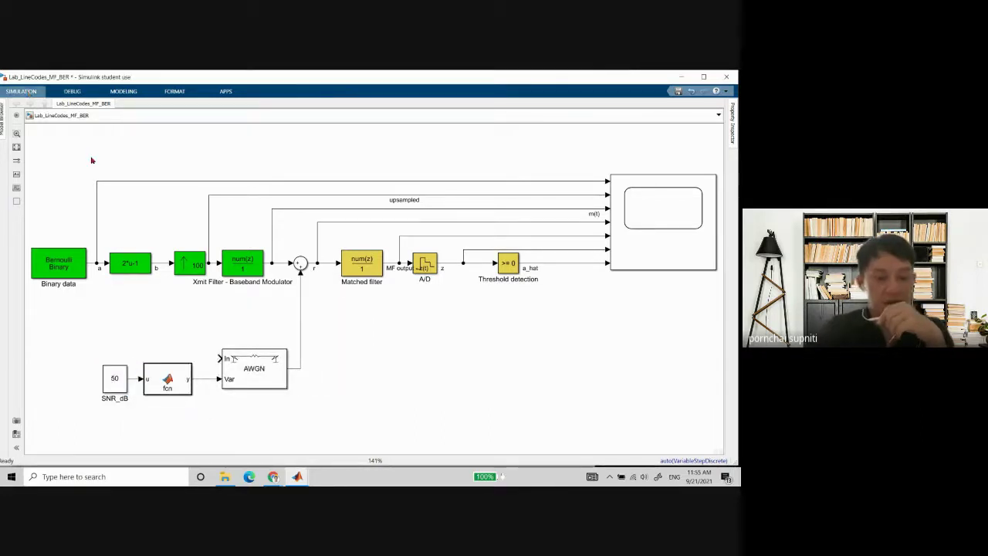
pyautogui.click(34, 93)
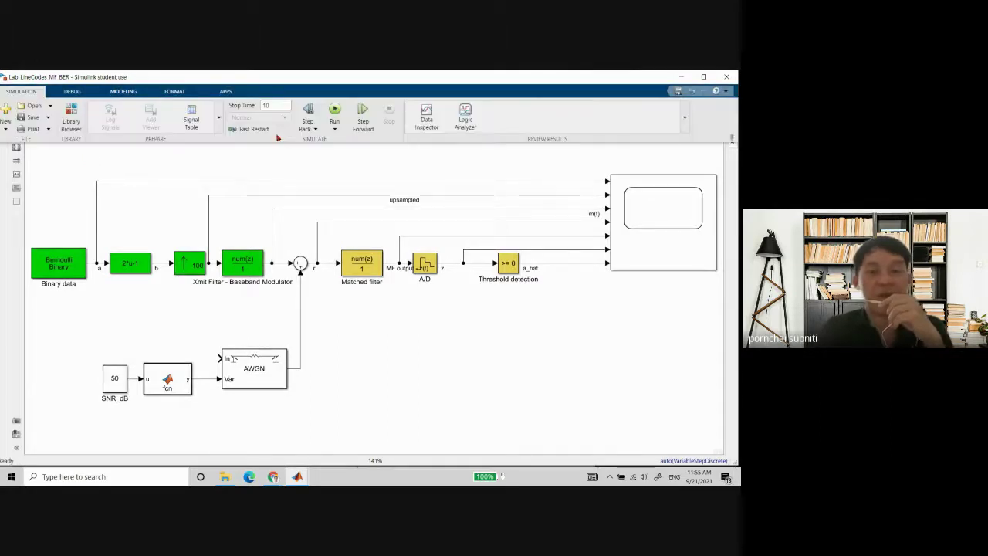
pyautogui.click(335, 112)
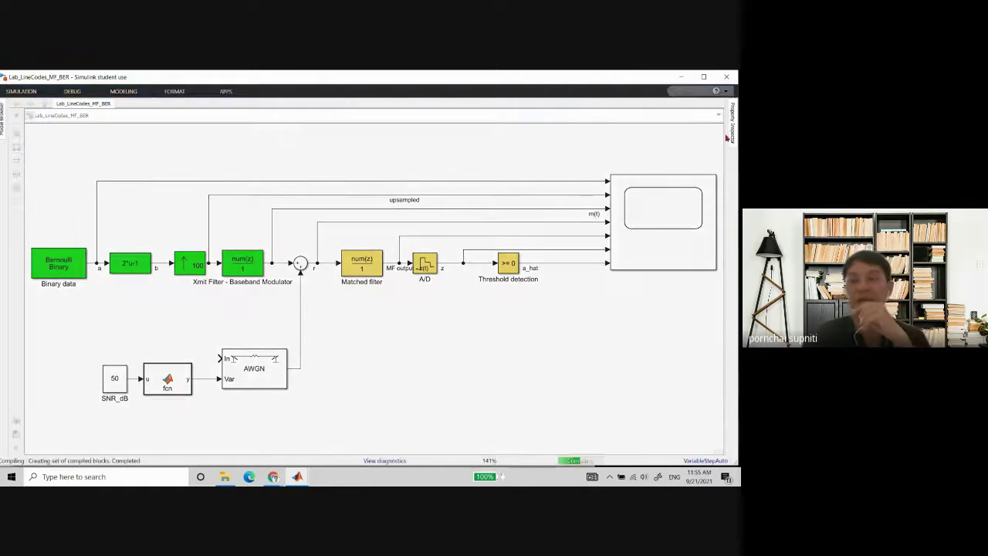
pyautogui.moveTo(736, 140); pyautogui.dragTo(644, 160)
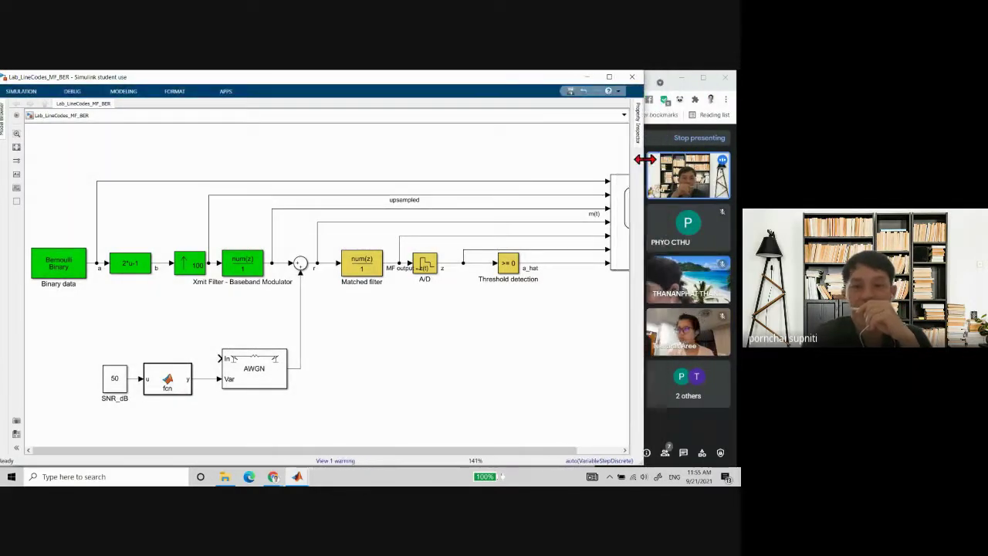
# Switch to the Lab_LineCodes_Correlator model and run its simulation with the stop time of 20.
pyautogui.click(16, 147)
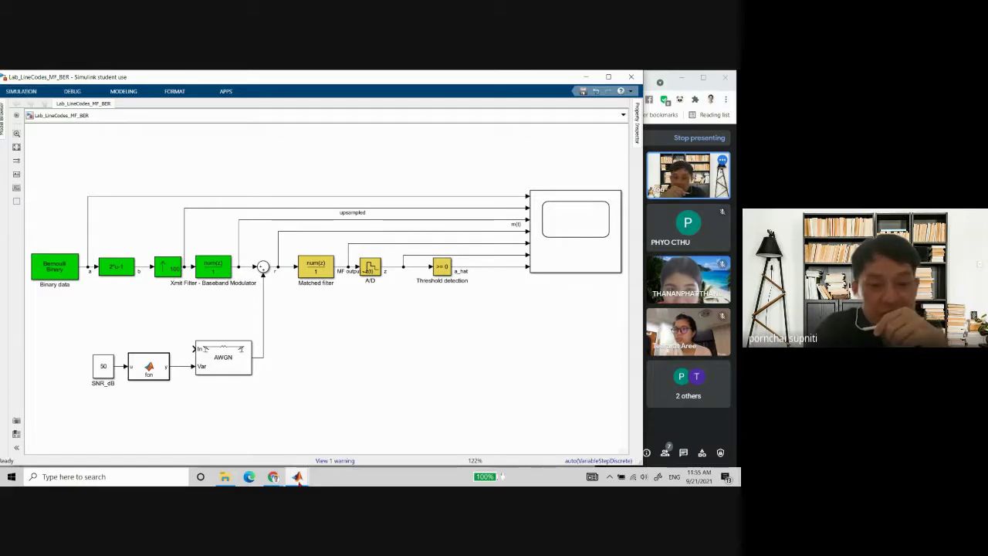
pyautogui.moveTo(297, 476)
pyautogui.click(466, 446)
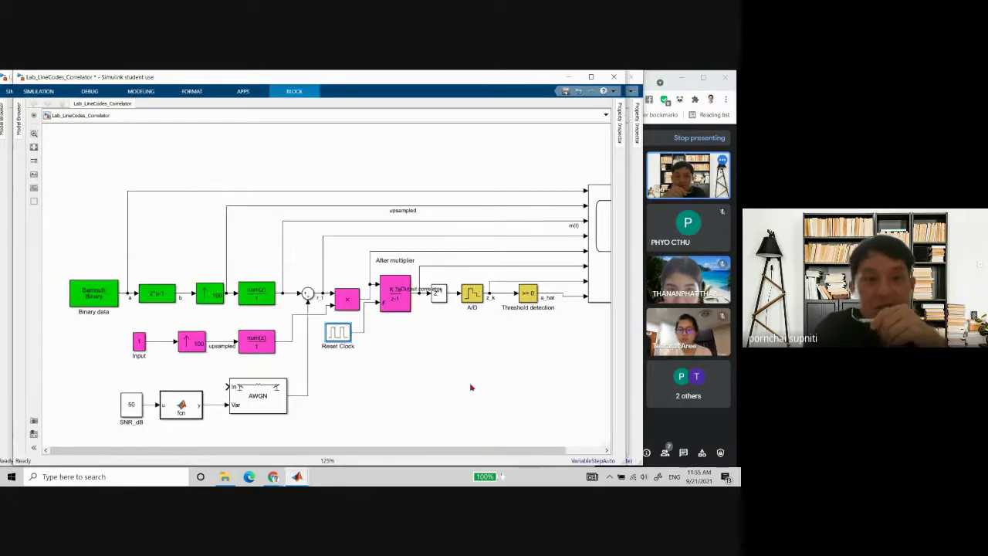
pyautogui.click(118, 359)
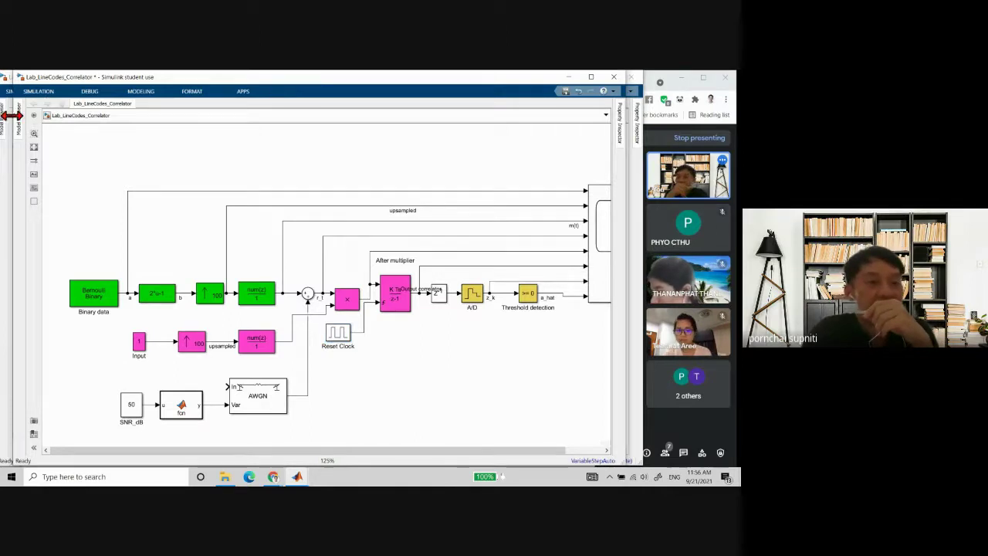
pyautogui.click(49, 90)
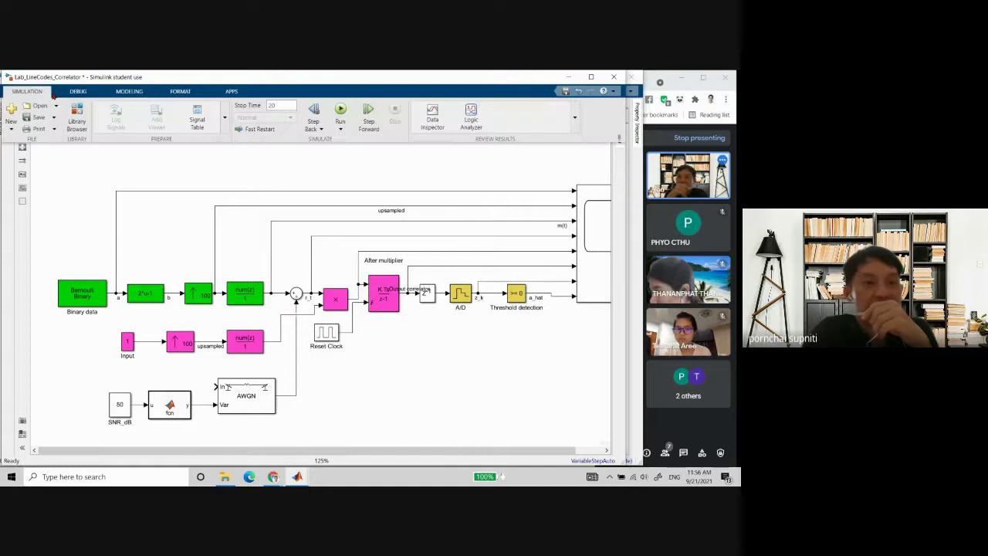
pyautogui.click(348, 112)
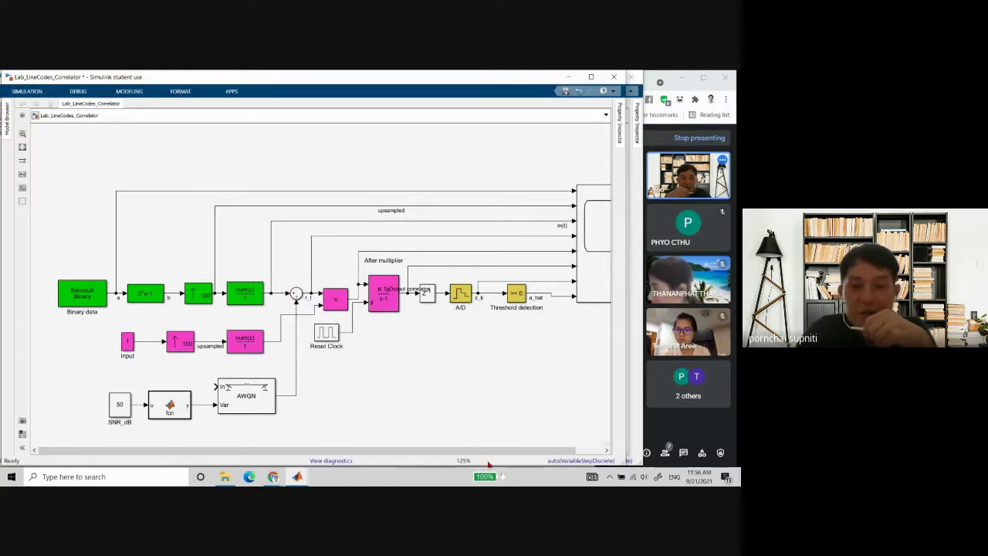
# Open the correlator model's scope and examine its eight signal traces at full-screen size.
pyautogui.doubleClick(582, 280)
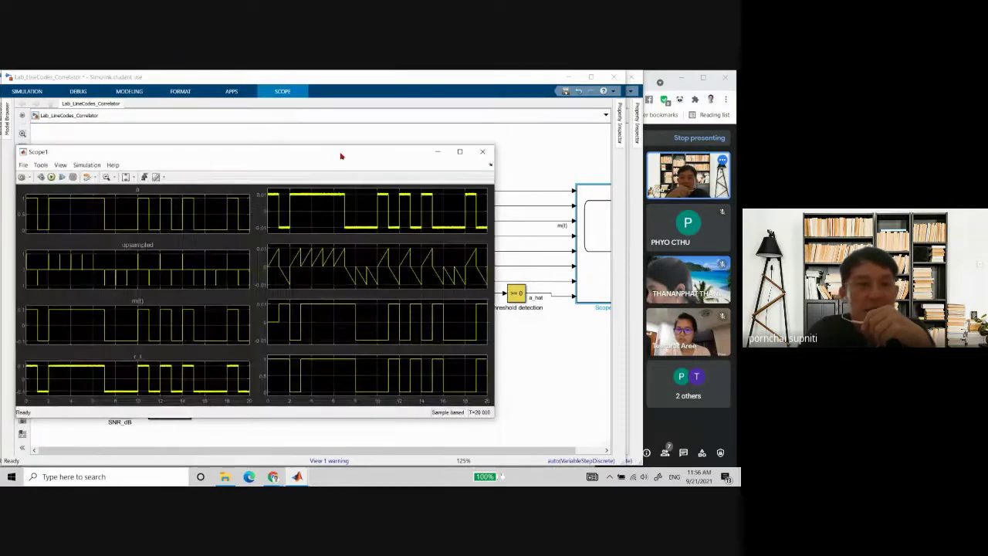
pyautogui.moveTo(341, 155); pyautogui.dragTo(374, 133)
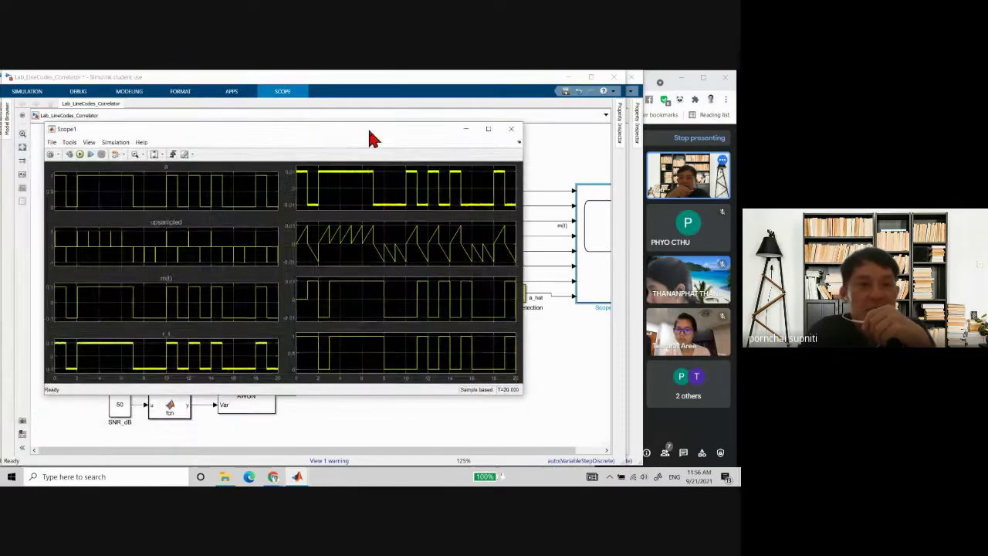
pyautogui.click(489, 131)
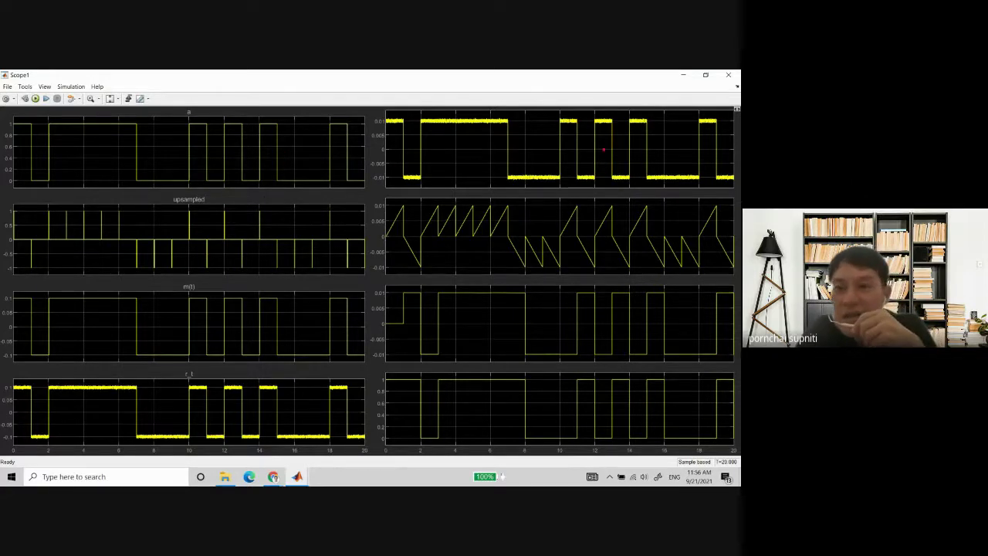
pyautogui.click(705, 75)
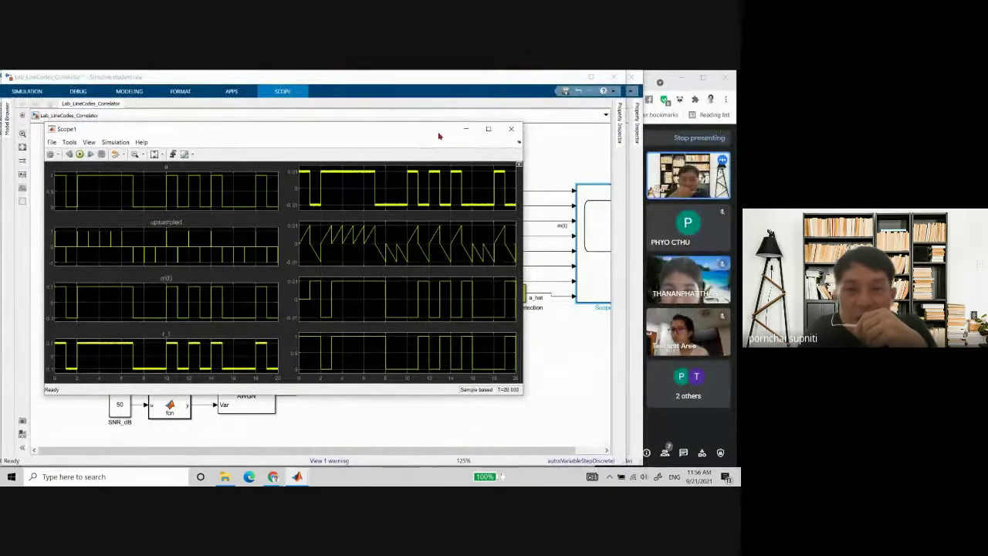
pyautogui.click(466, 129)
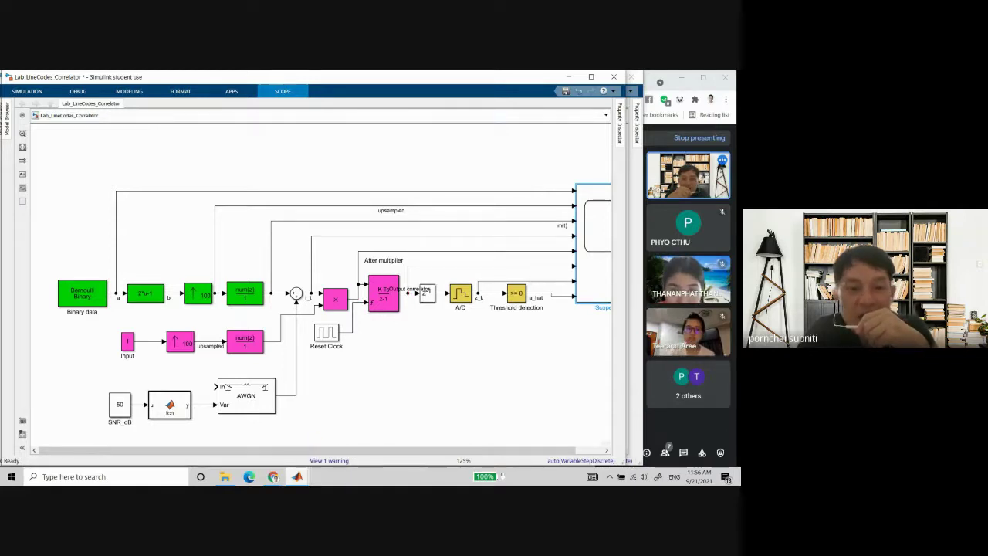
# Bring the correlator scope back and enlarge its window to study the multiplier, integrator and detection waveforms.
pyautogui.moveTo(298, 477)
pyautogui.click(534, 441)
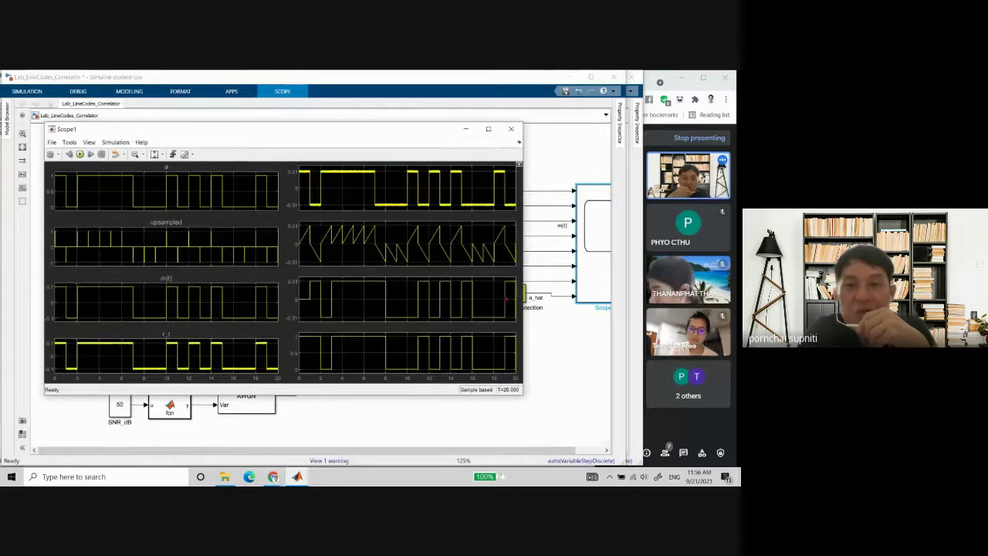
pyautogui.moveTo(524, 143); pyautogui.dragTo(641, 133)
pyautogui.moveTo(561, 122); pyautogui.dragTo(556, 72)
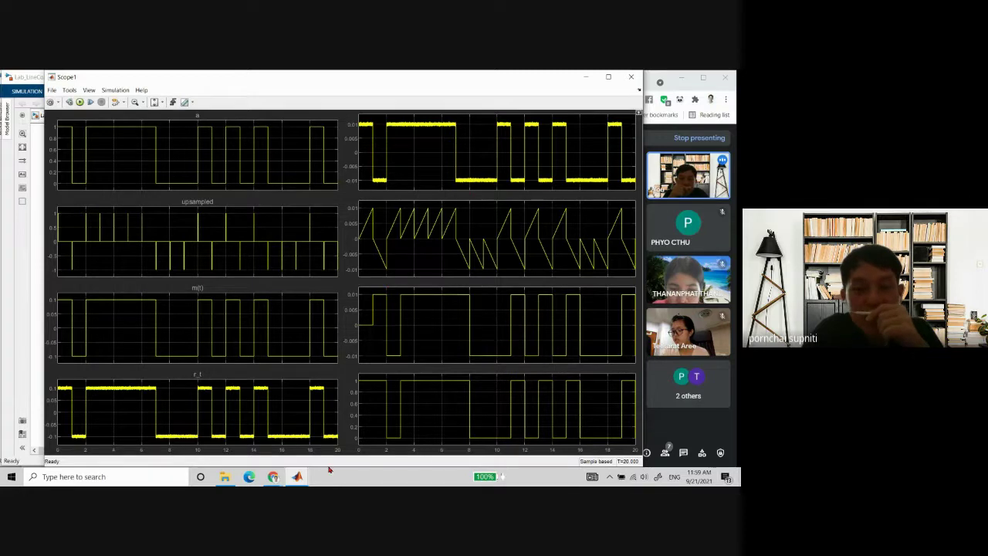
# Compare the matched-filter scope traces with those of the correlator scope, widening both windows.
pyautogui.moveTo(297, 477)
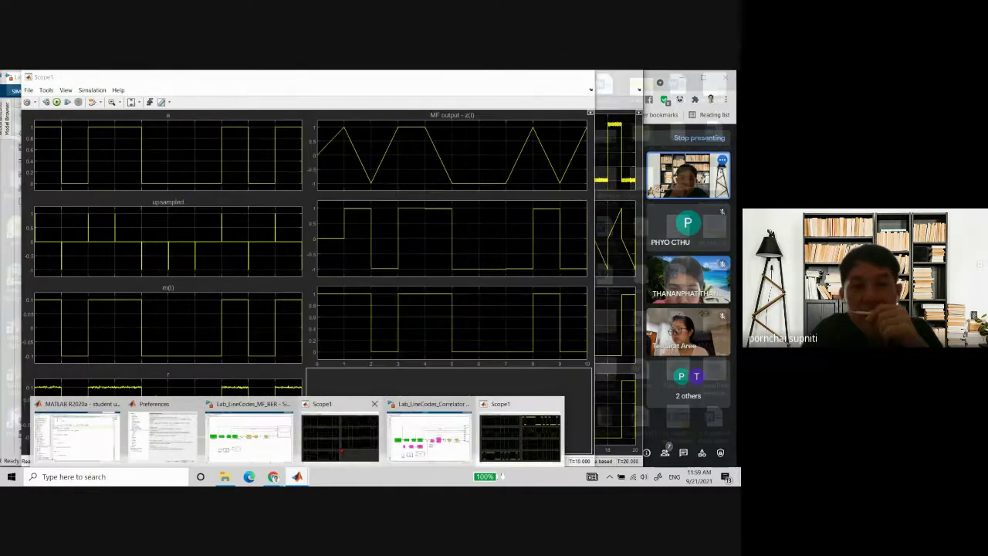
pyautogui.click(340, 451)
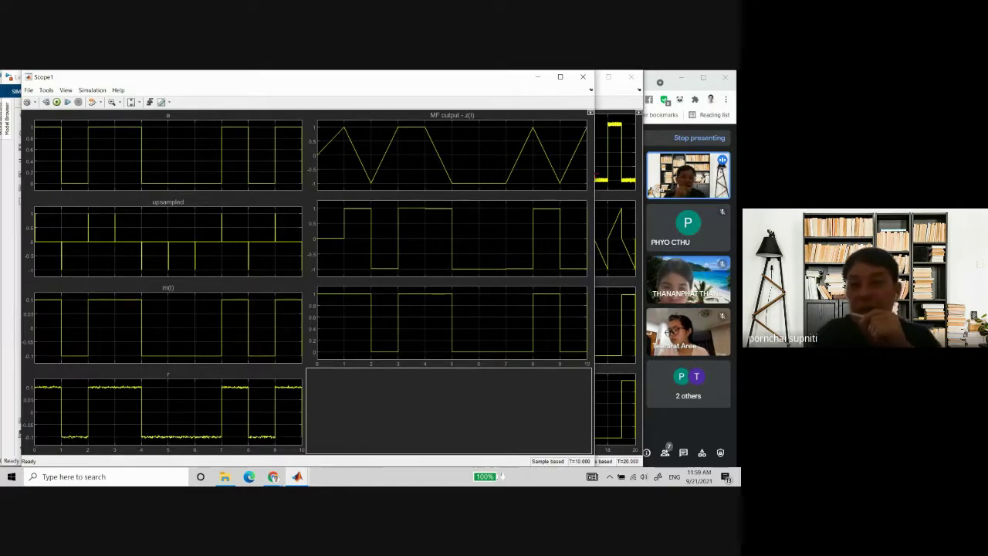
pyautogui.moveTo(594, 172); pyautogui.dragTo(637, 170)
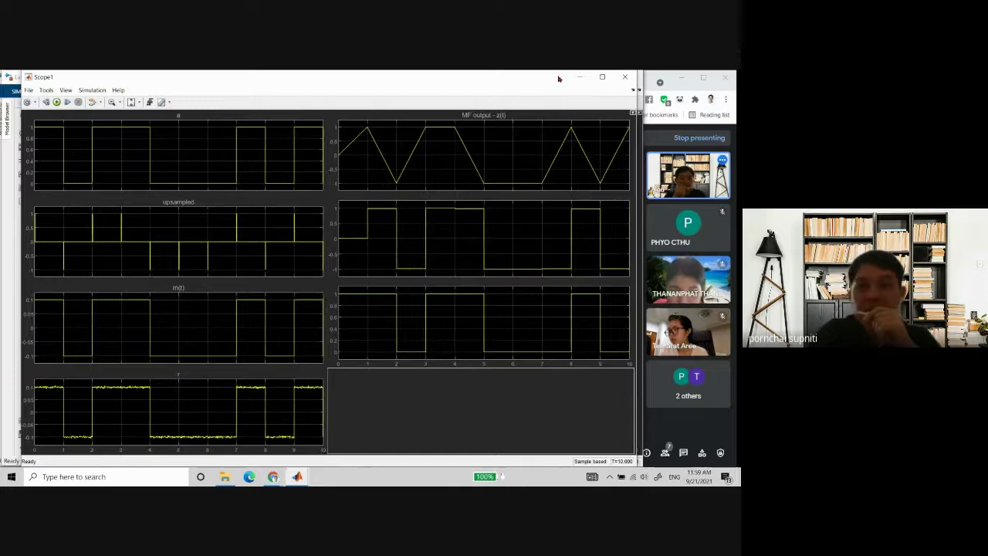
pyautogui.click(580, 77)
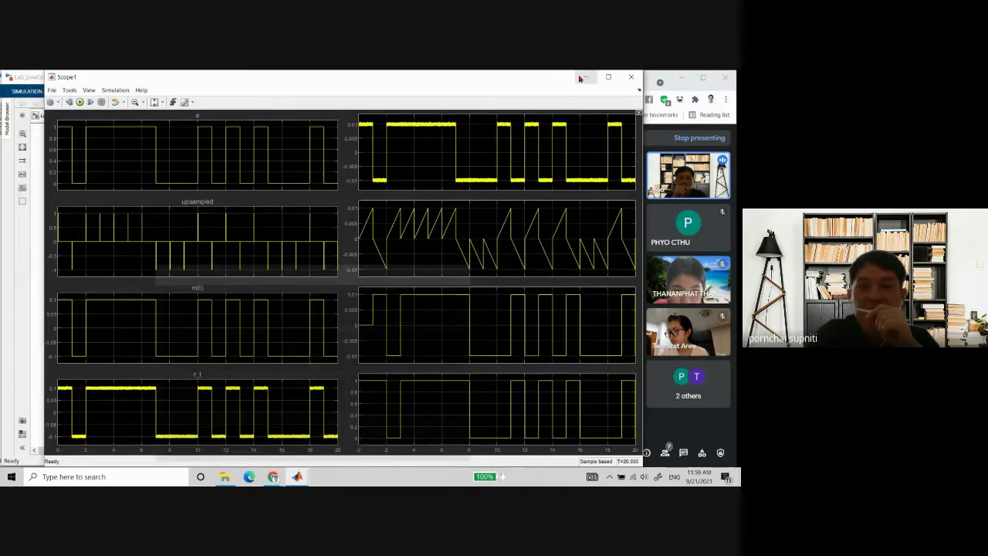
pyautogui.moveTo(551, 82); pyautogui.dragTo(508, 87)
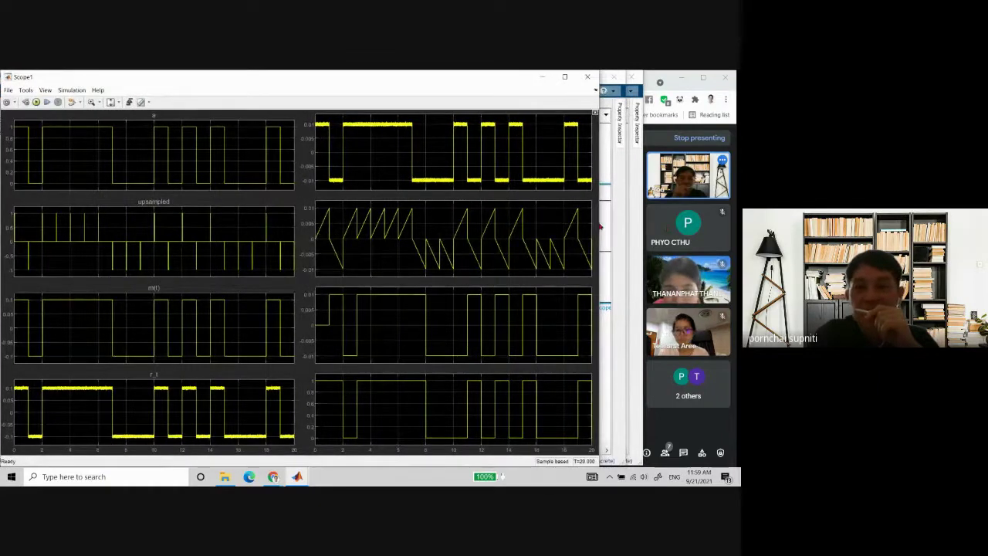
pyautogui.moveTo(600, 227); pyautogui.dragTo(642, 227)
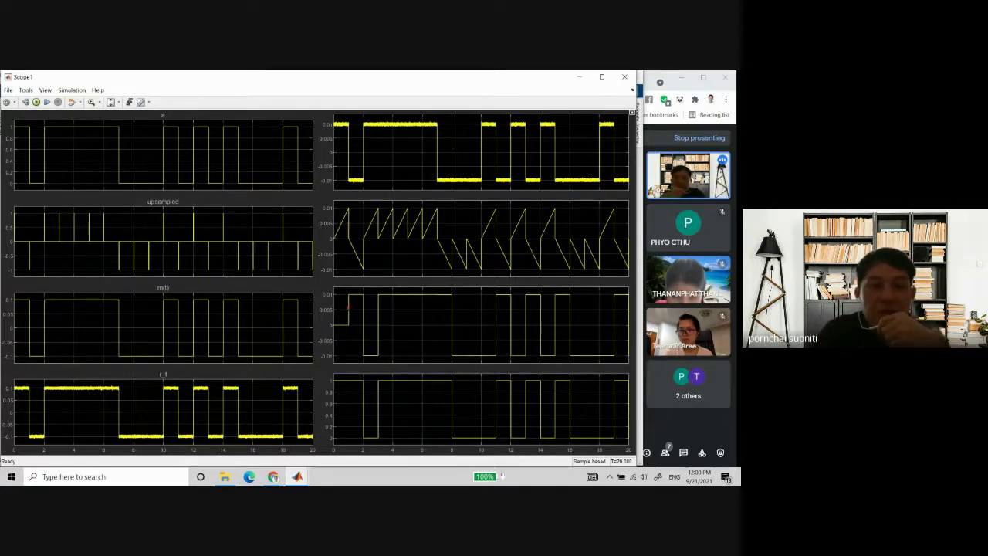
# In the correlator model, check the parameters of the green Discrete FIR Filter block and rename the block as Xmit filter.
pyautogui.moveTo(297, 476)
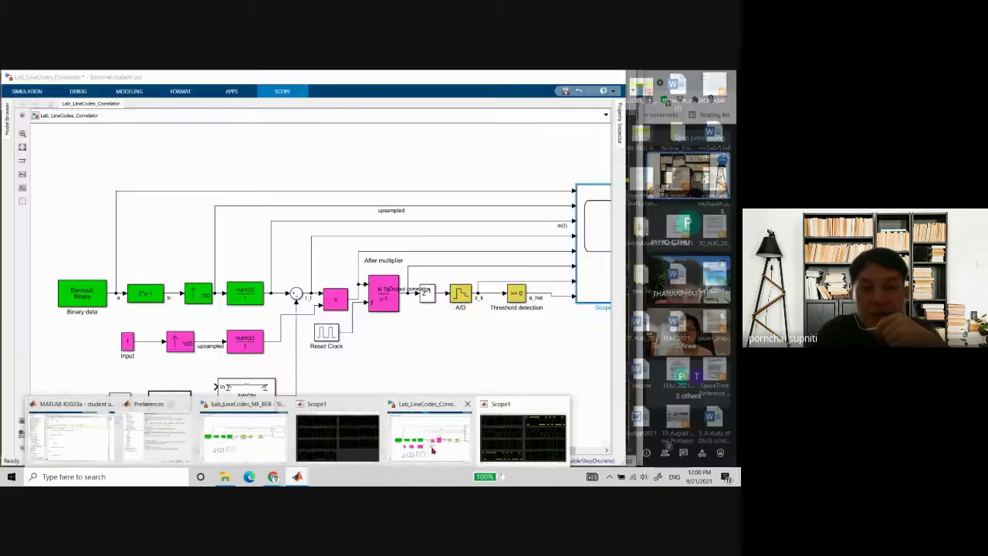
pyautogui.click(433, 451)
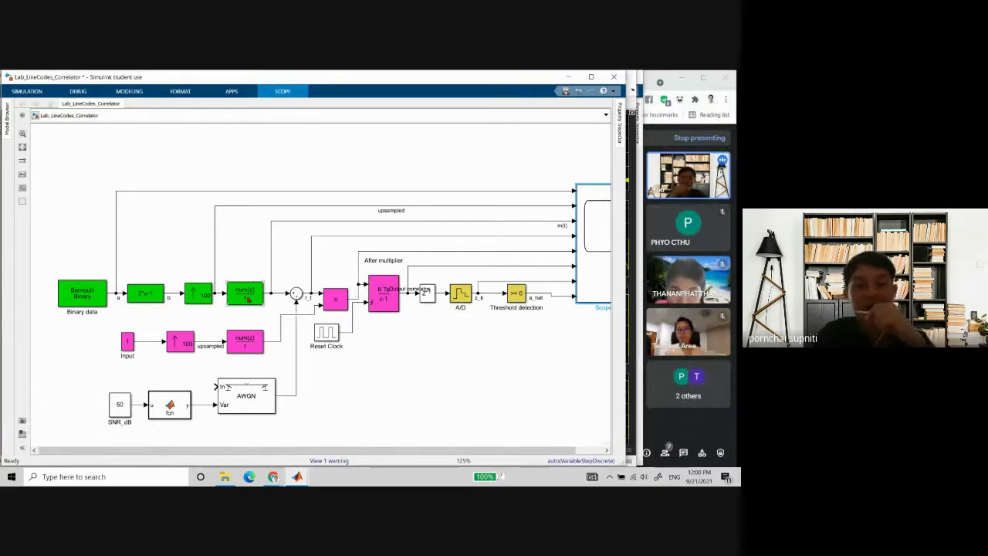
pyautogui.click(247, 299)
pyautogui.doubleClick(248, 299)
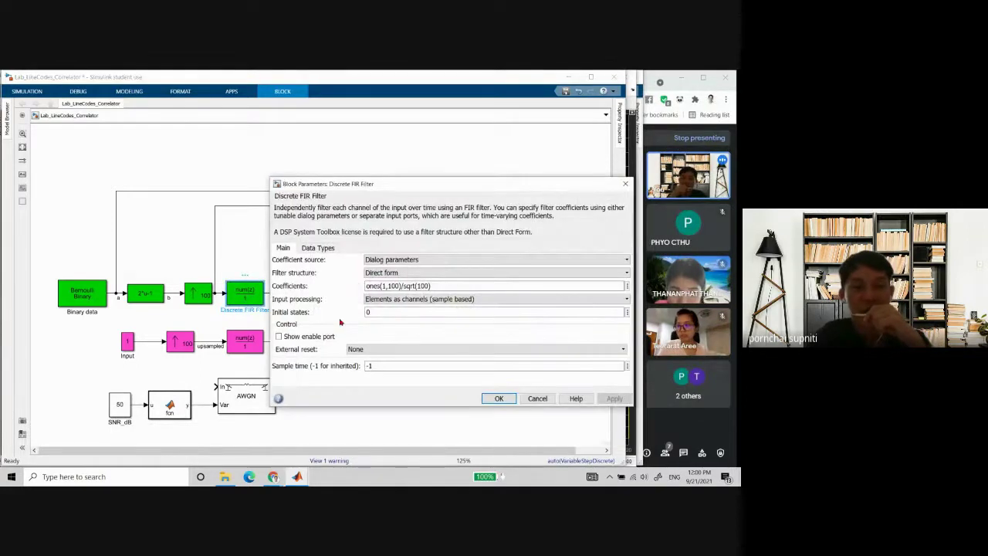
pyautogui.click(537, 398)
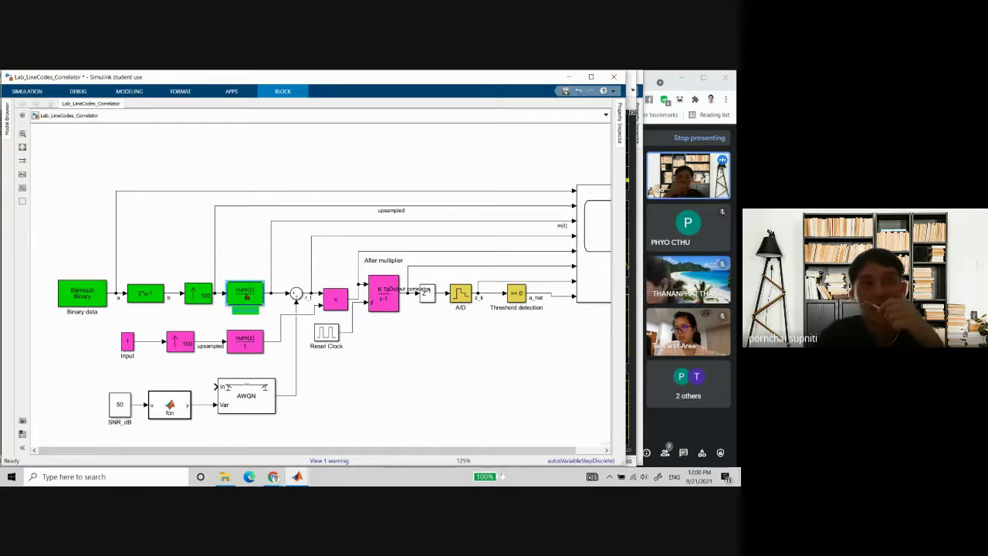
pyautogui.click(247, 297)
# Review the coefficients expression in the Xmit filter's parameters and close them without changes.
pyautogui.doubleClick(246, 295)
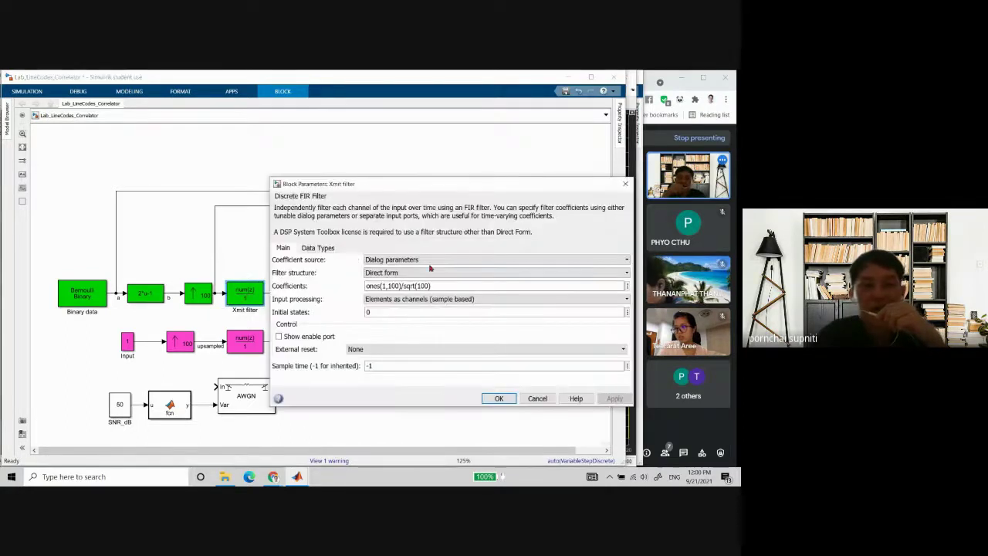
pyautogui.moveTo(502, 192); pyautogui.dragTo(395, 193)
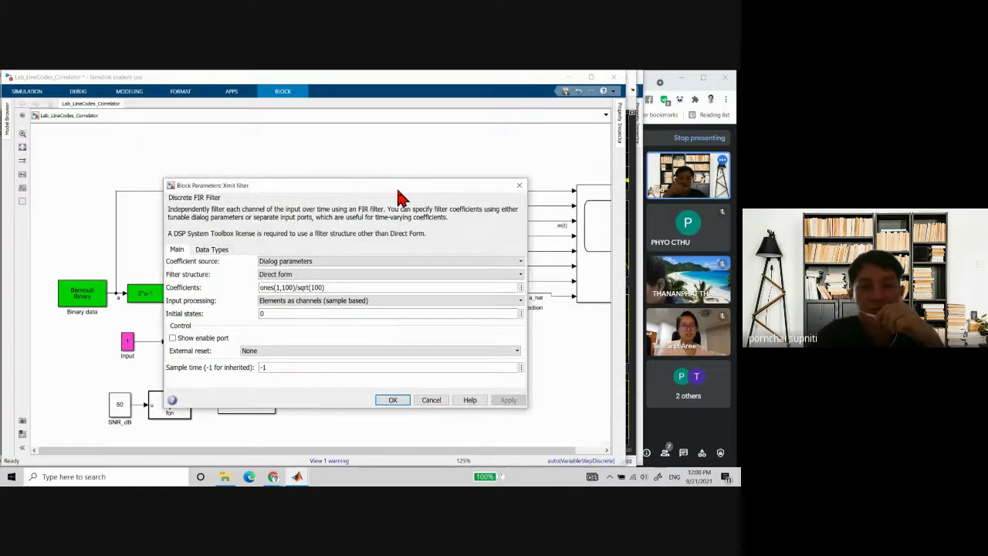
pyautogui.click(291, 287)
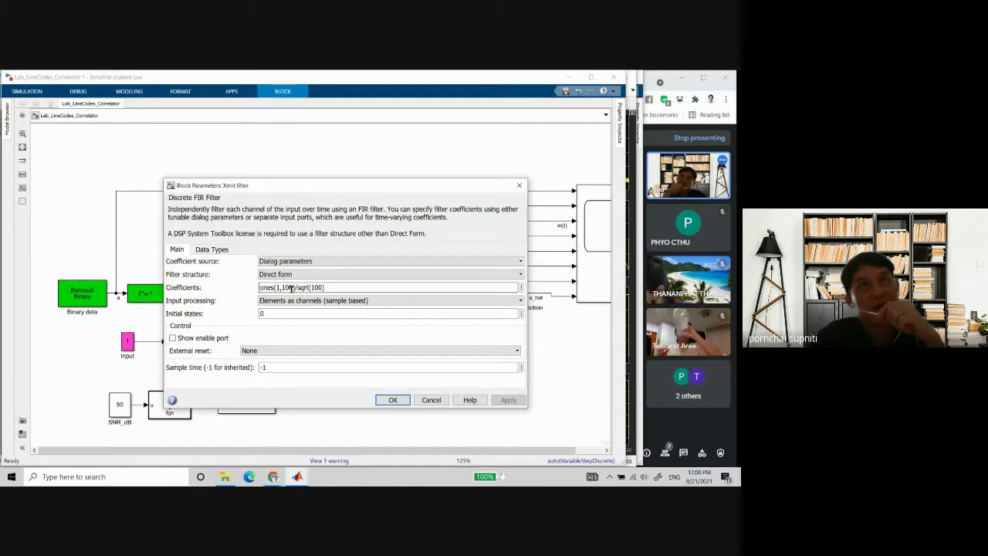
pyautogui.tripleClick(291, 287)
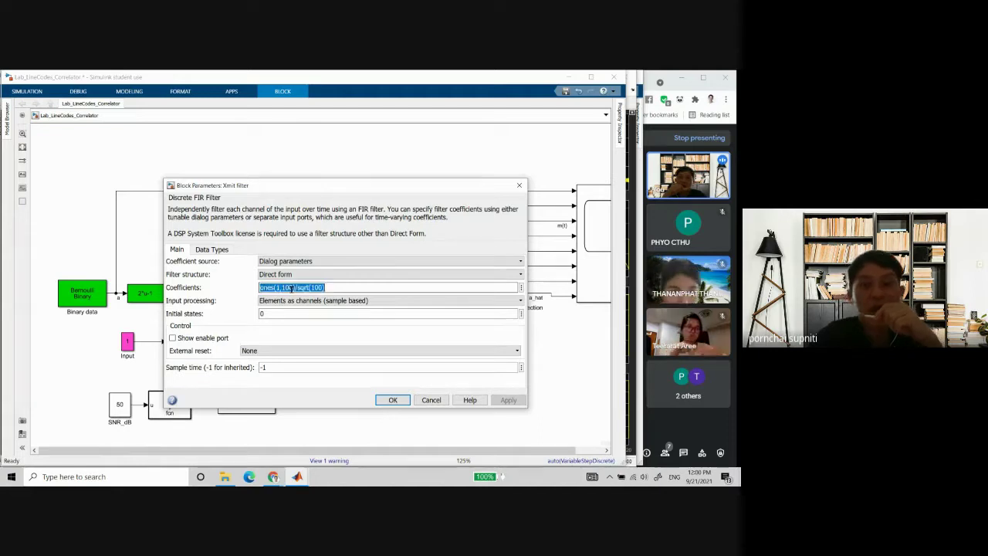
pyautogui.click(291, 287)
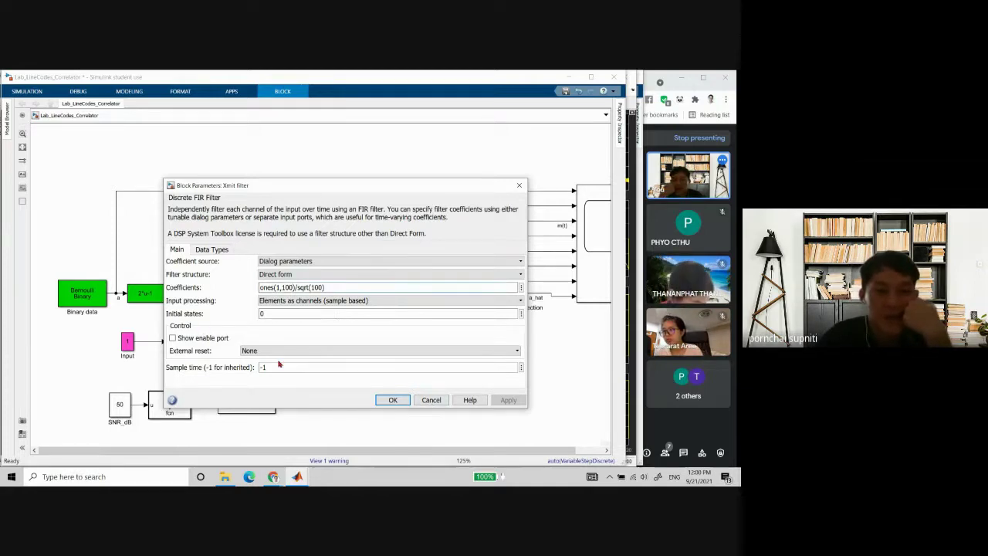
pyautogui.click(425, 401)
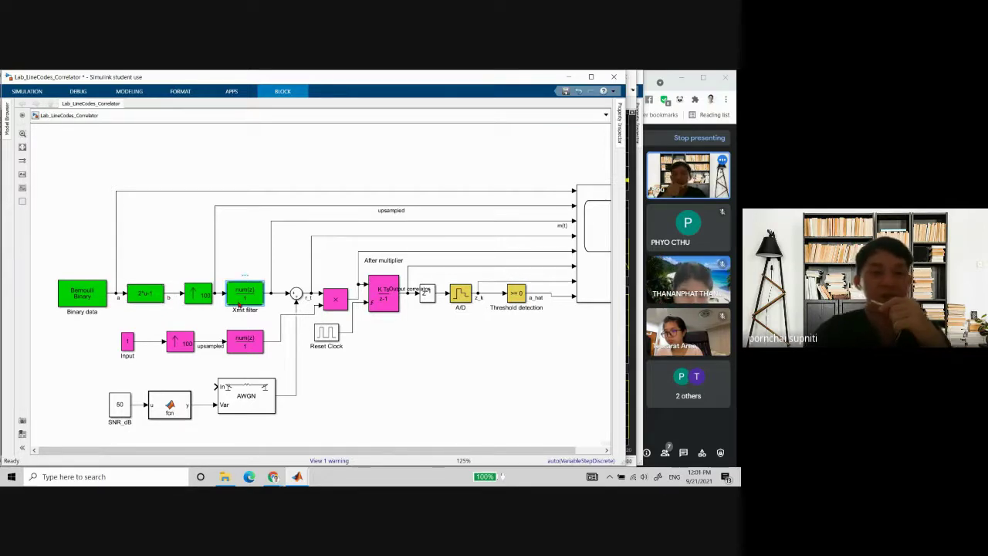
# Set the Xmit filter's coefficients to [-1*ones(1,50) ones(1,50)]/sqrt(100) and copy the expression for reuse.
pyautogui.doubleClick(240, 303)
pyautogui.tripleClick(394, 286)
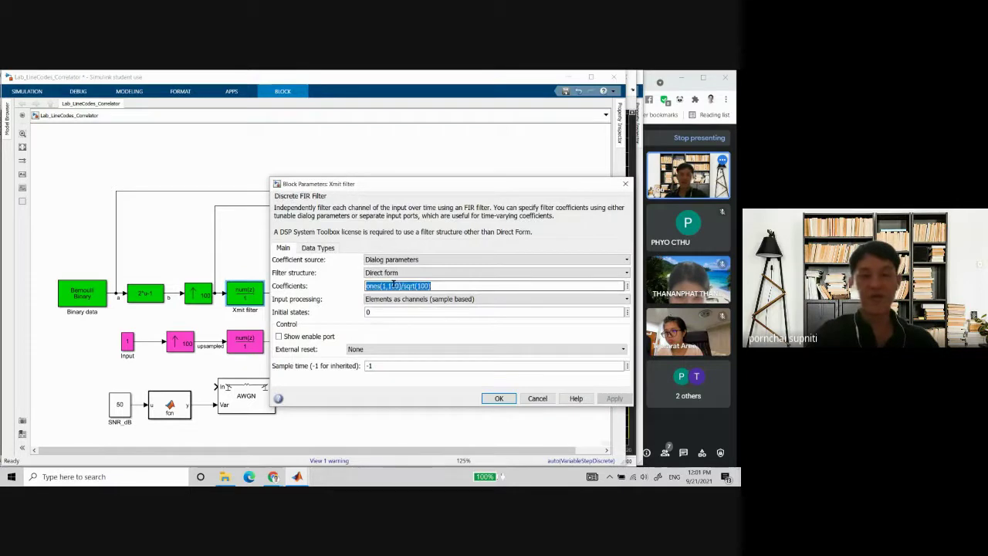
pyautogui.click(381, 286)
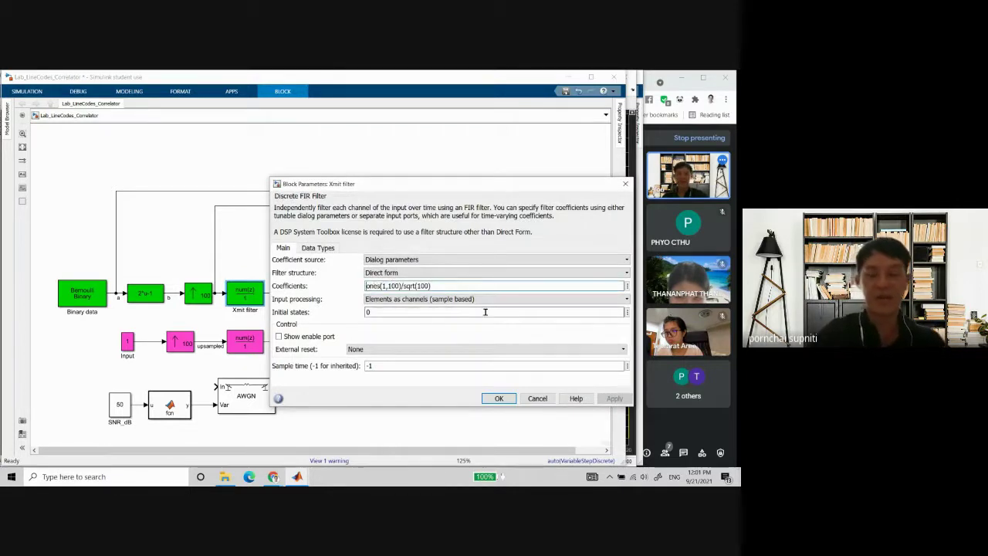
pyautogui.write('[')
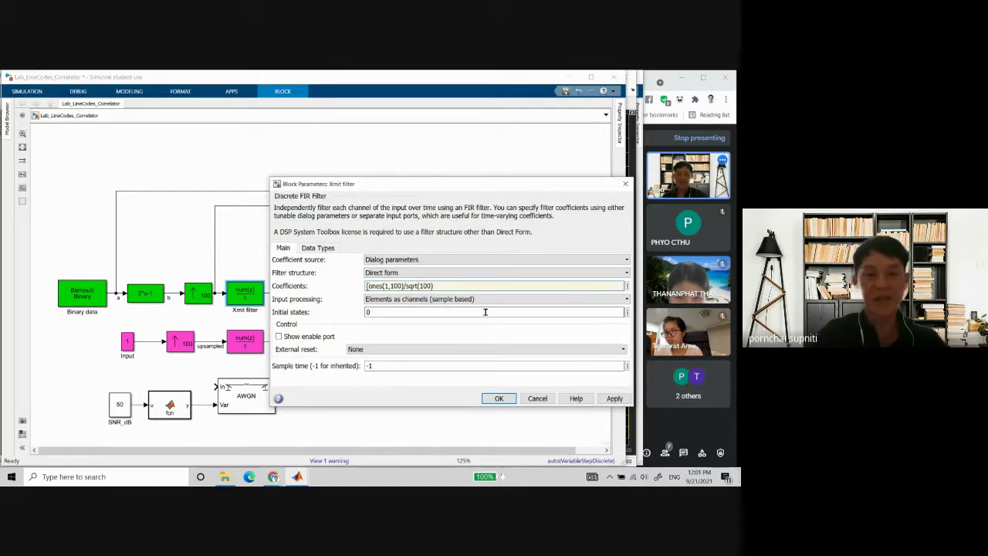
pyautogui.write('-1*')
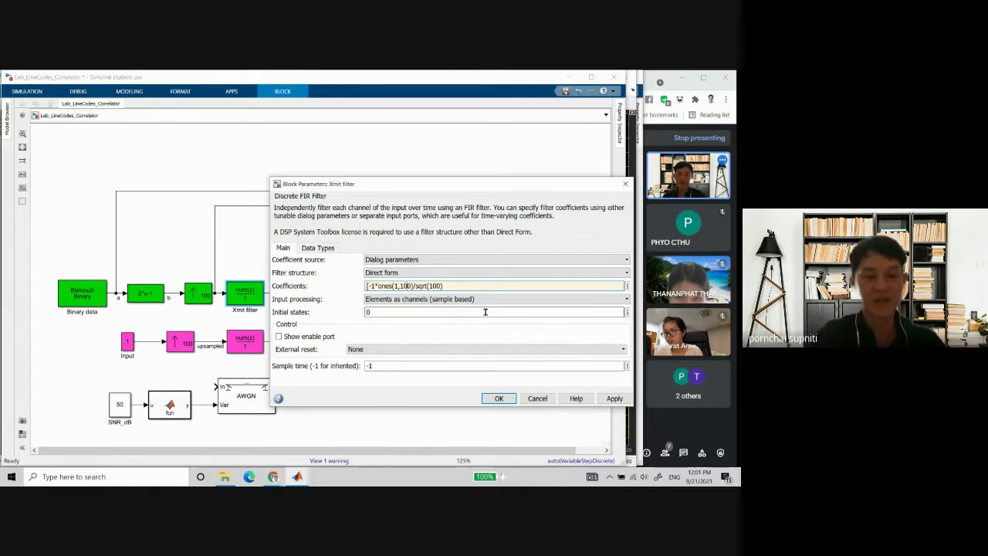
pyautogui.press('BackSpace')
pyautogui.press('BackSpace')
pyautogui.write('5')
pyautogui.press('Right')
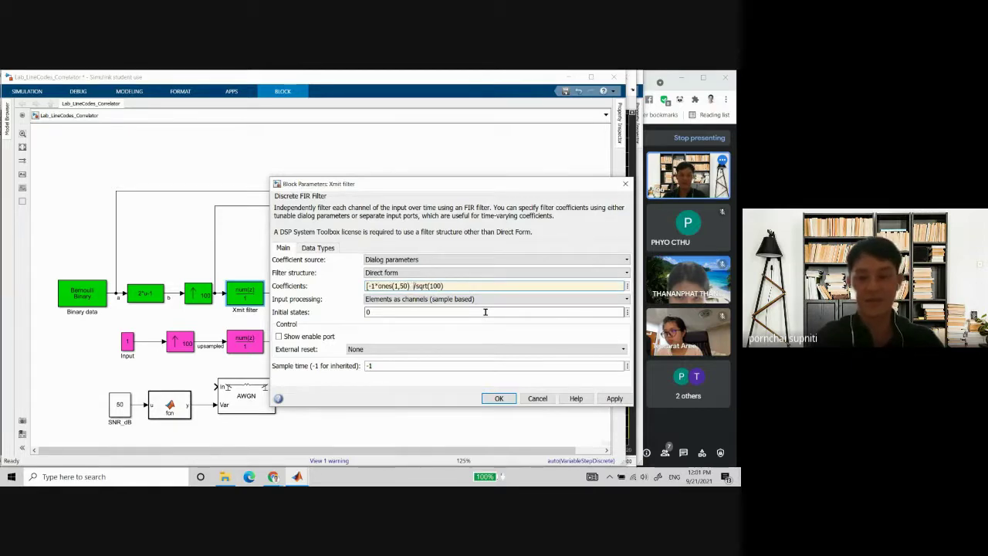
pyautogui.write('ones(1,5')
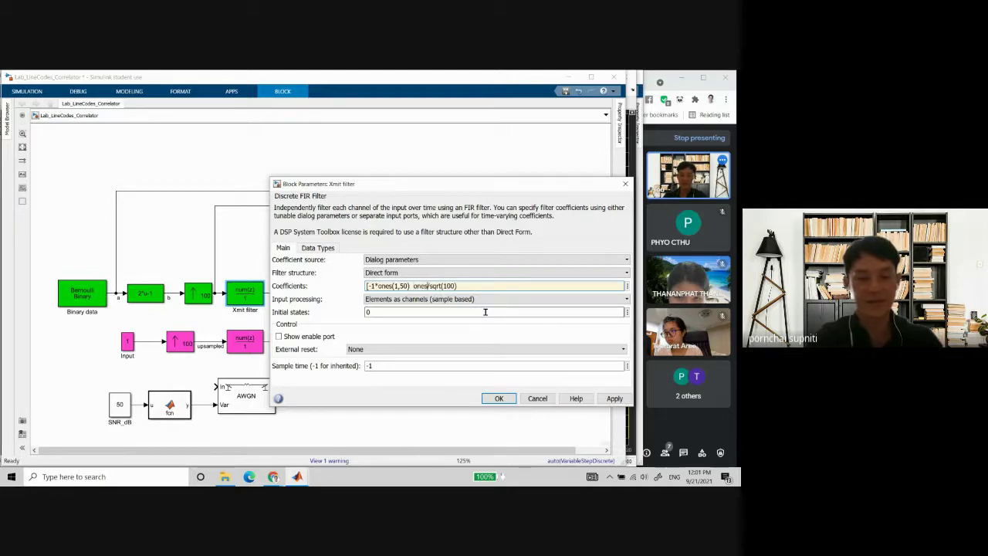
pyautogui.write('0)')
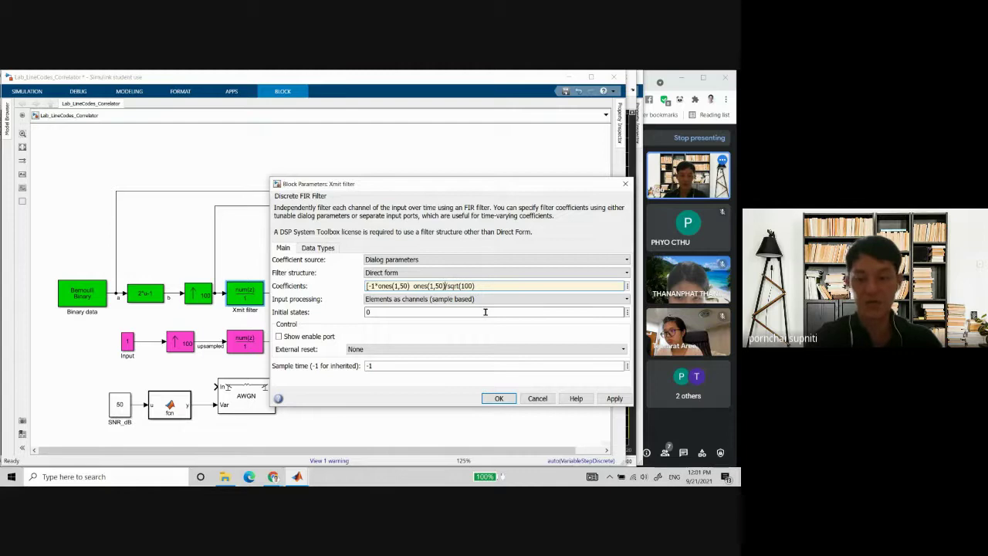
pyautogui.write(']')
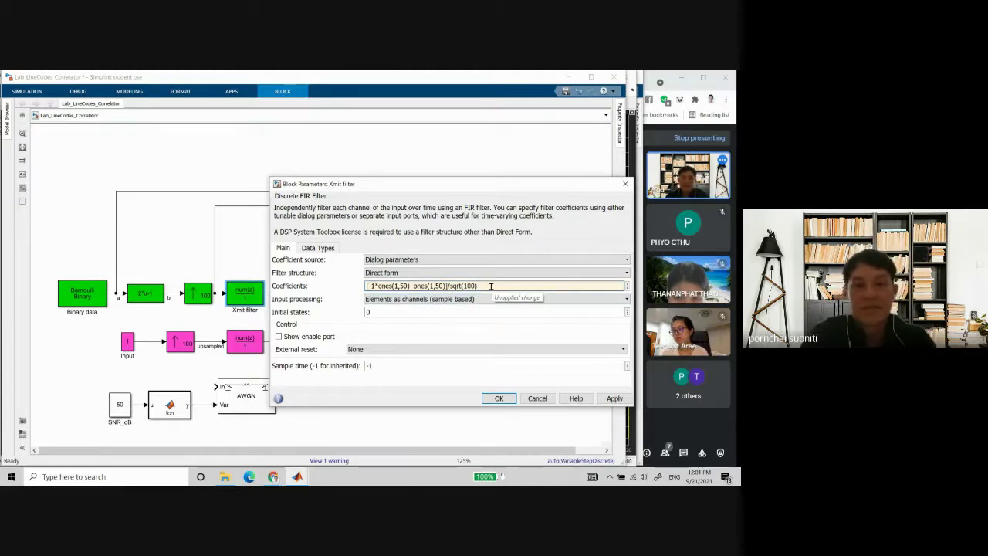
pyautogui.moveTo(492, 286); pyautogui.dragTo(361, 294)
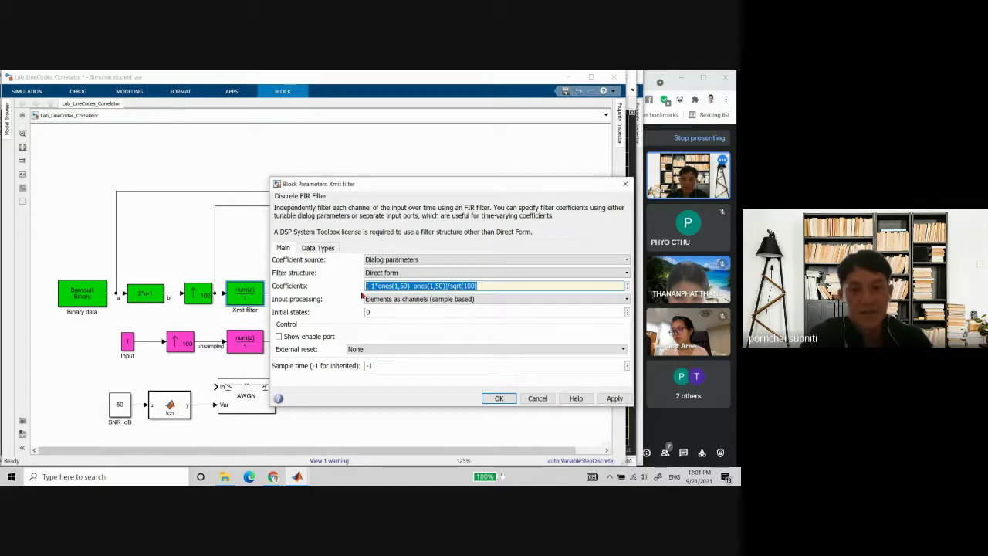
pyautogui.click(499, 398)
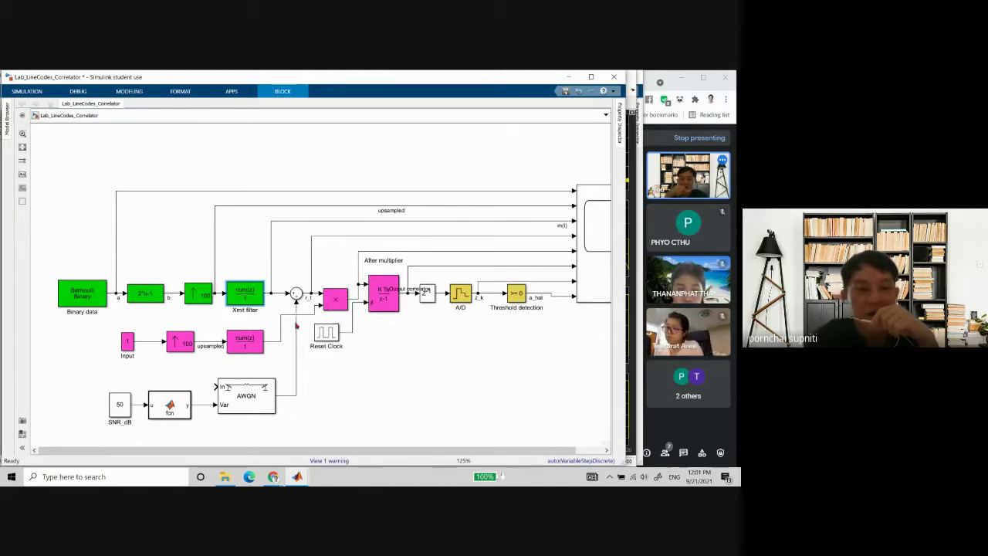
# Replace the coefficients of the pink Discrete FIR Filter with the copied expression [-1*ones(1,50) ones(1,50)]/sqrt(100).
pyautogui.doubleClick(240, 345)
pyautogui.tripleClick(400, 334)
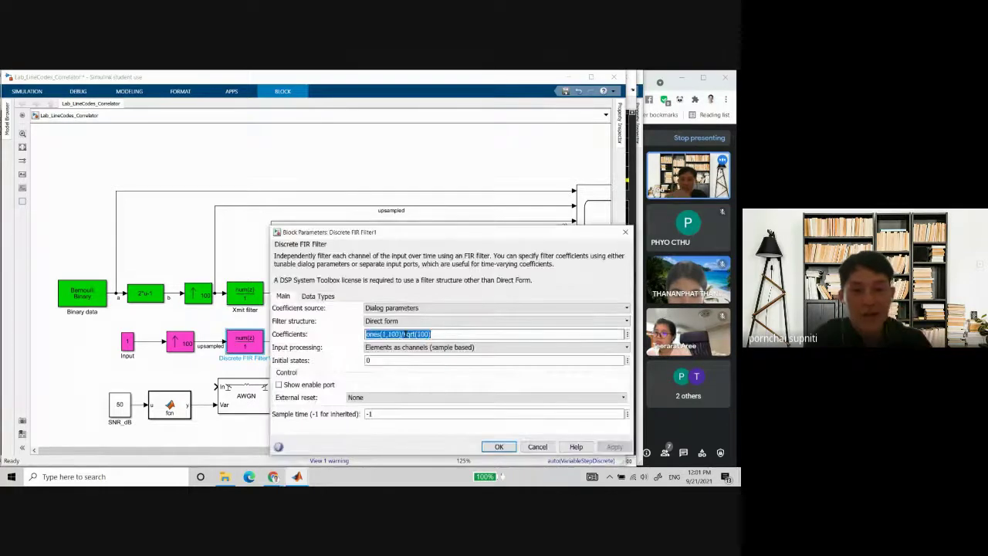
pyautogui.hotkey('ctrl', 'v')
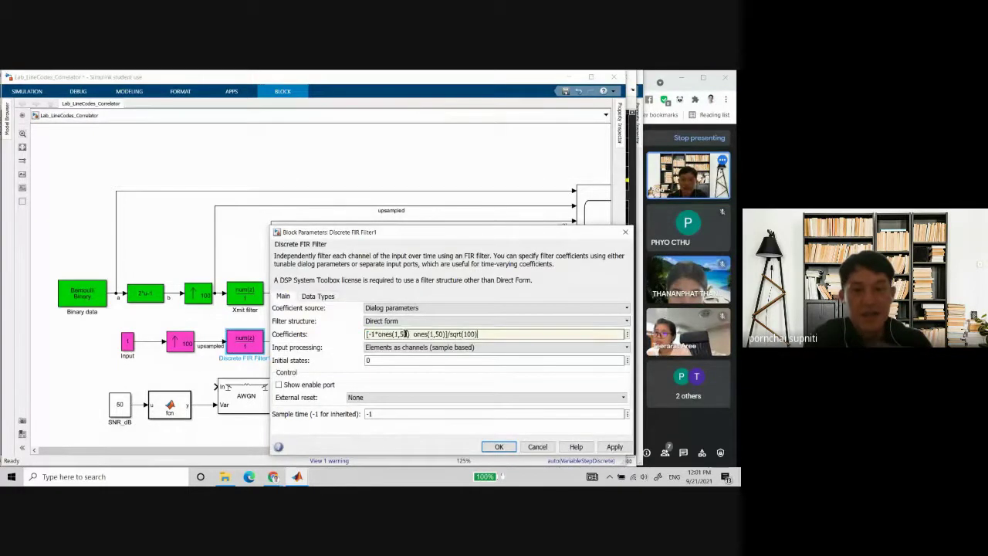
pyautogui.click(498, 447)
pyautogui.click(444, 359)
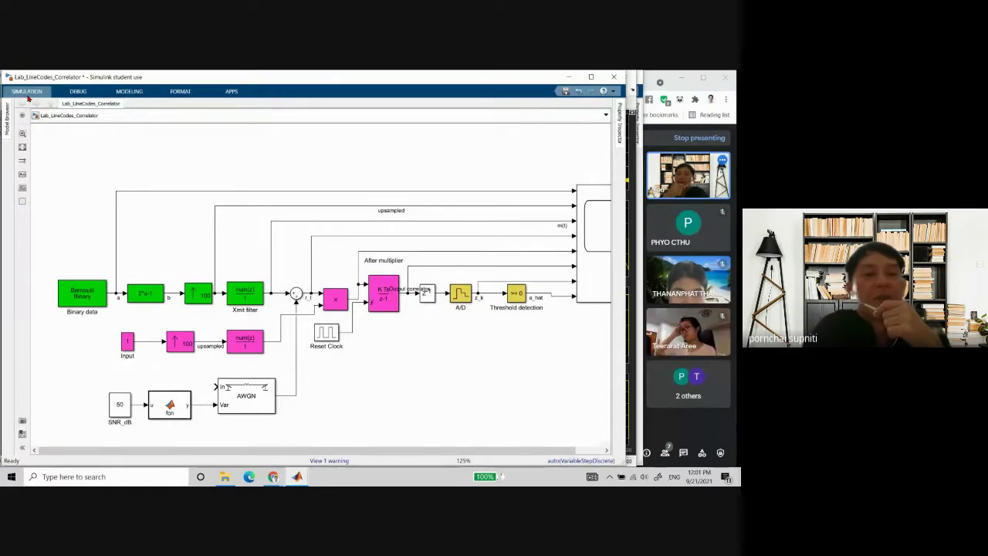
# Run the correlator simulation with the split-phase pulse and open its scope to study the waveforms.
pyautogui.click(27, 92)
pyautogui.click(338, 113)
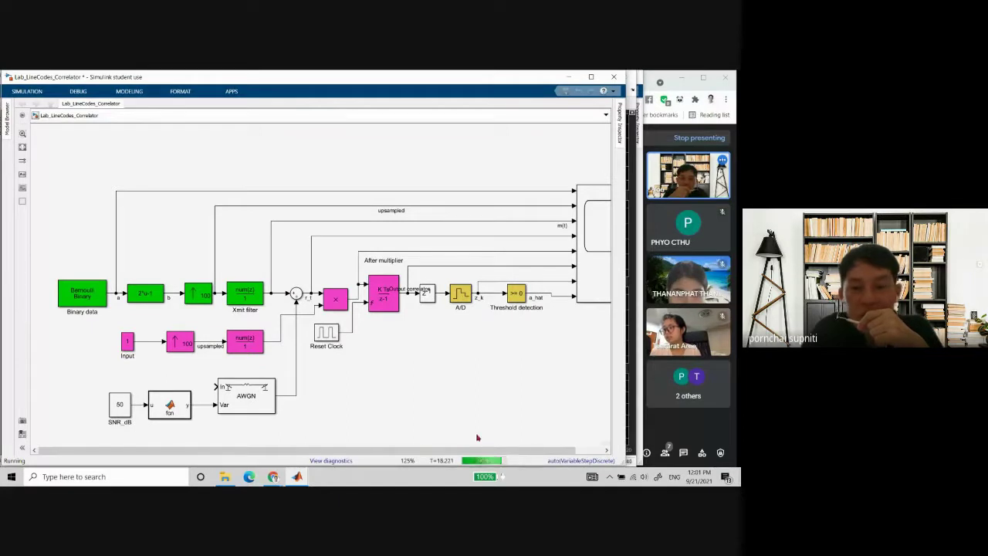
pyautogui.doubleClick(583, 268)
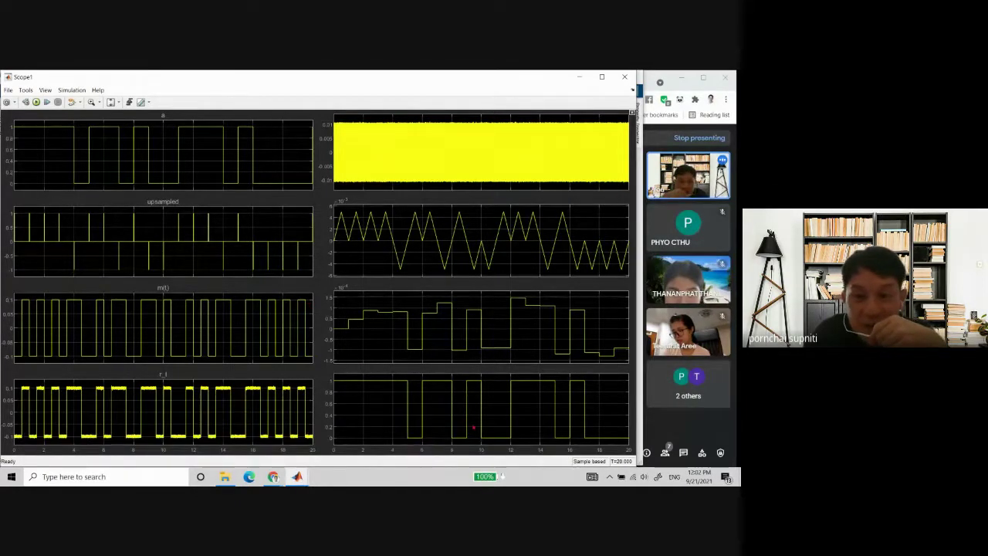
# Check the coefficients of the Xmit filter and the pink FIR filter without changes, and bring the correlator scope back.
pyautogui.moveTo(298, 477)
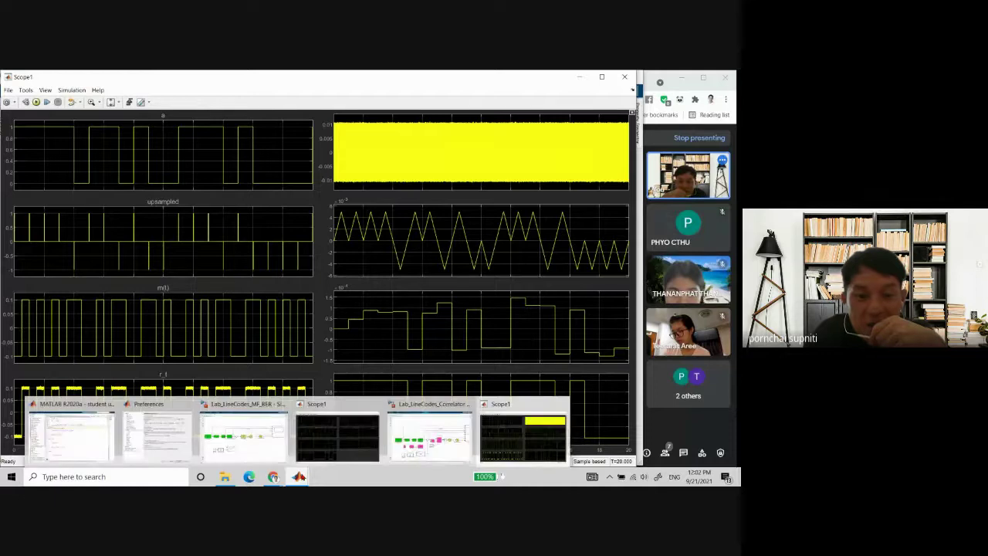
pyautogui.click(417, 446)
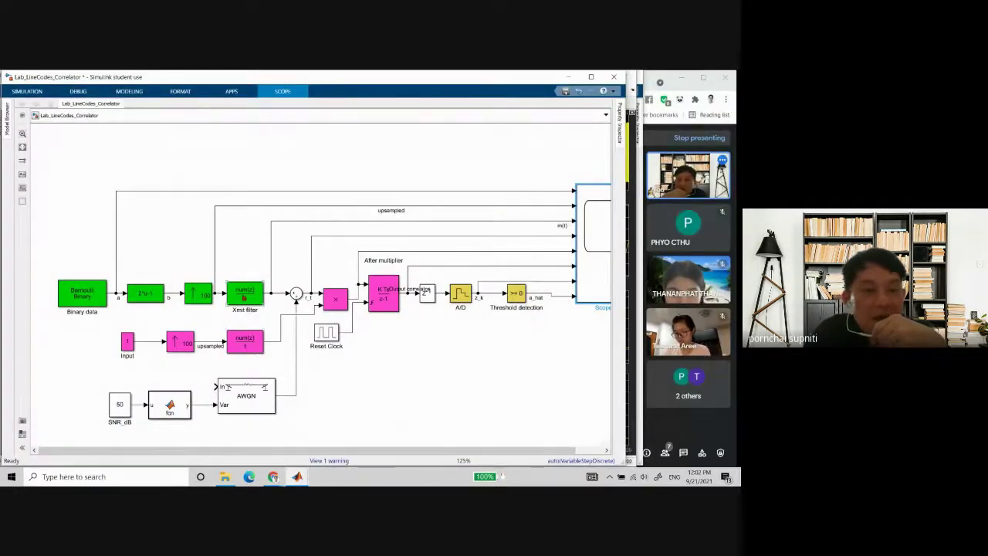
pyautogui.doubleClick(244, 295)
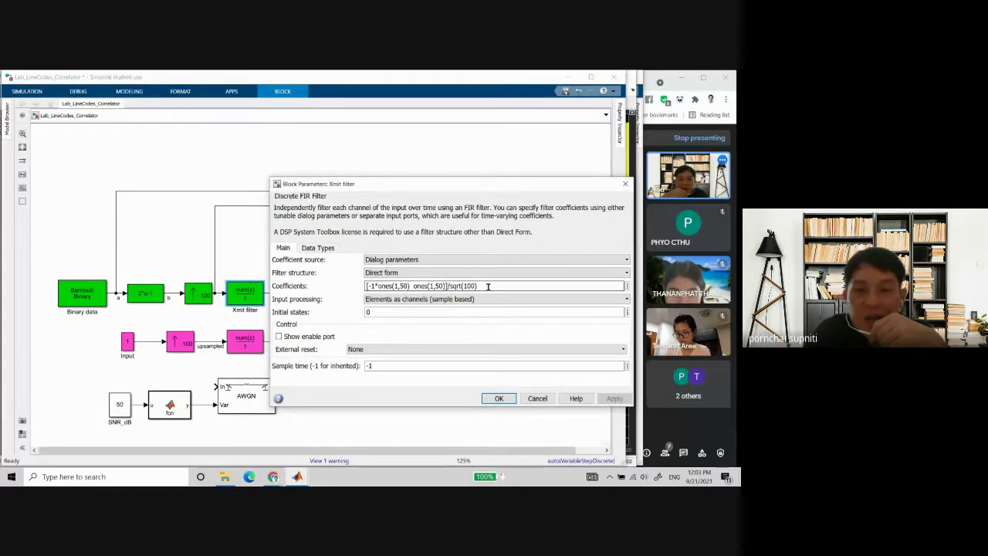
pyautogui.click(538, 398)
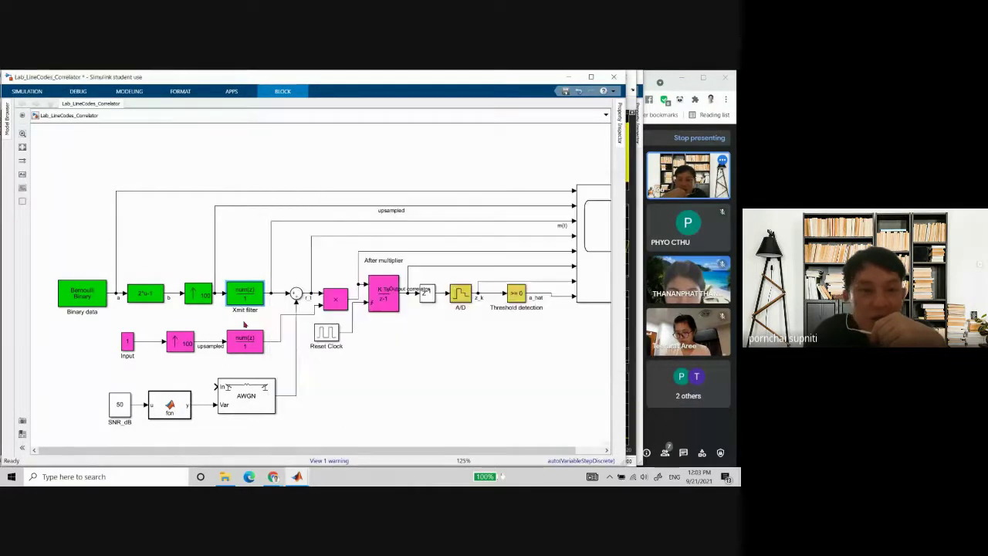
pyautogui.click(249, 345)
pyautogui.doubleClick(248, 345)
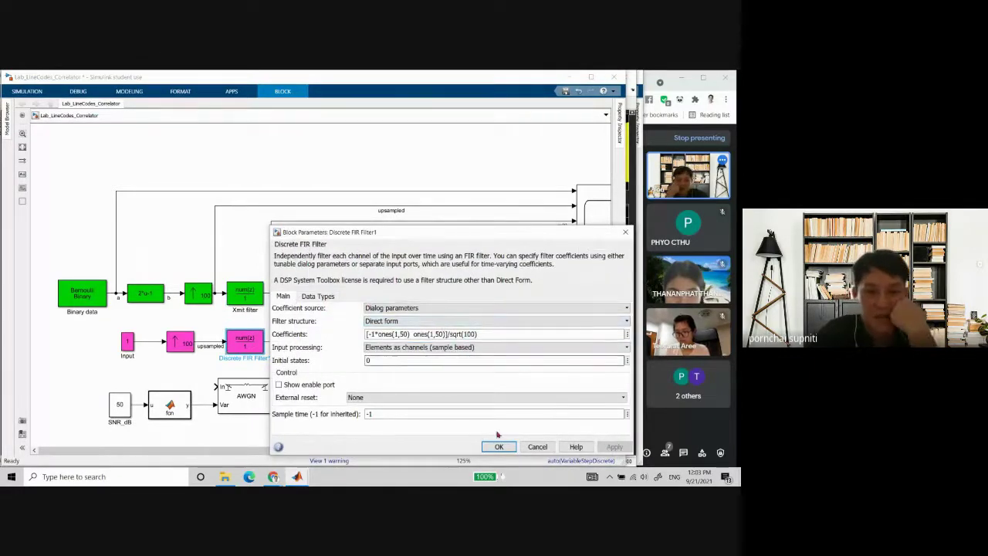
pyautogui.click(539, 448)
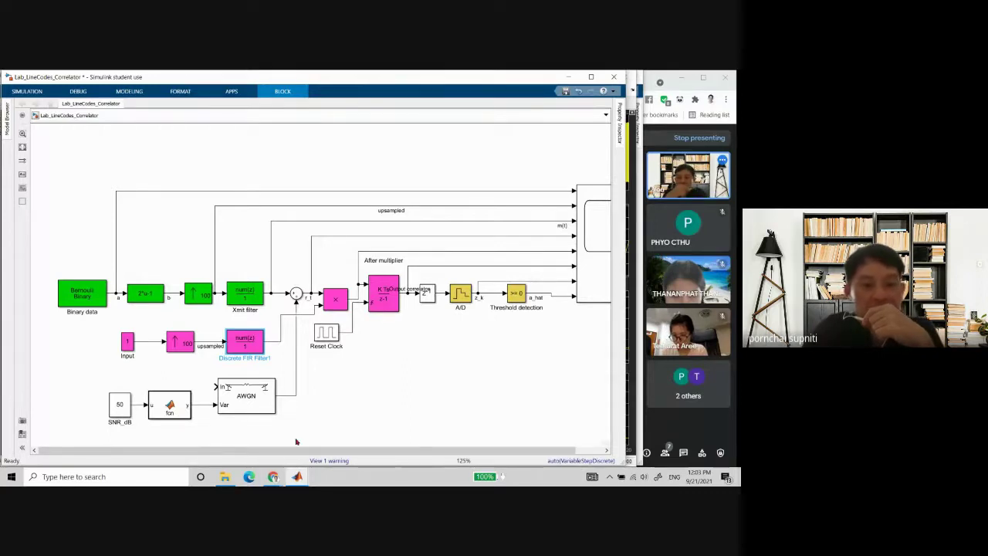
pyautogui.moveTo(297, 476)
pyautogui.click(524, 434)
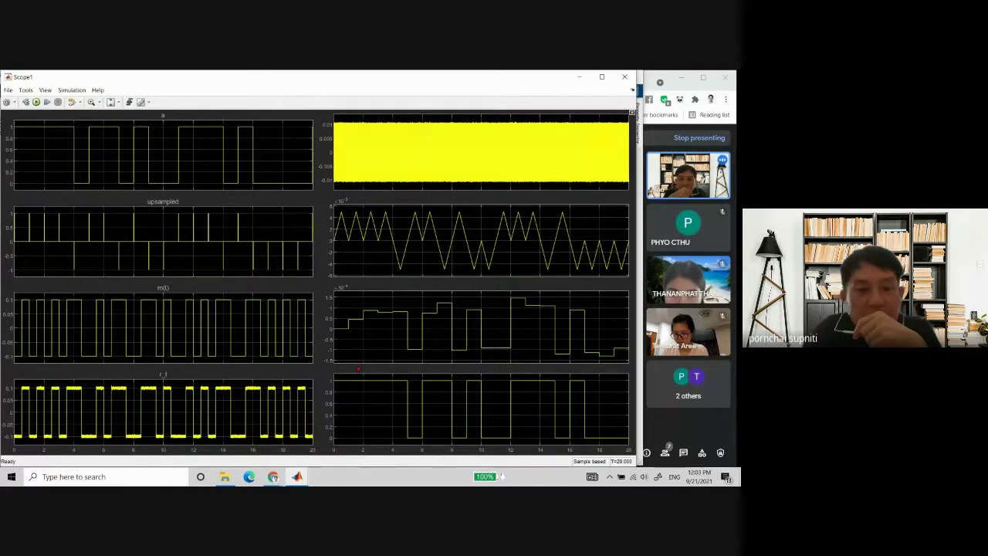
# Set the correlator model's stop time to 10, rerun the simulation and open its scope.
pyautogui.moveTo(302, 479)
pyautogui.click(423, 440)
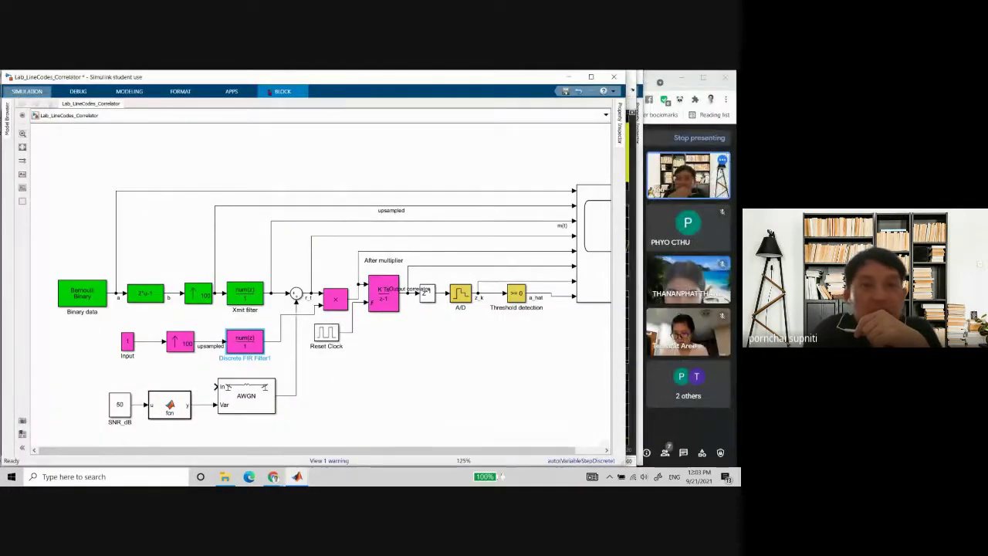
pyautogui.click(27, 91)
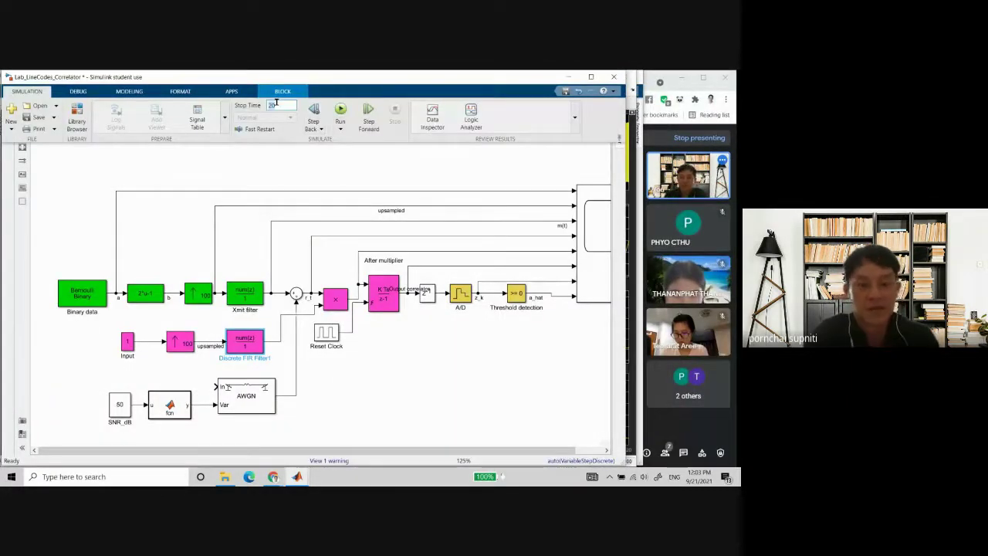
pyautogui.click(341, 108)
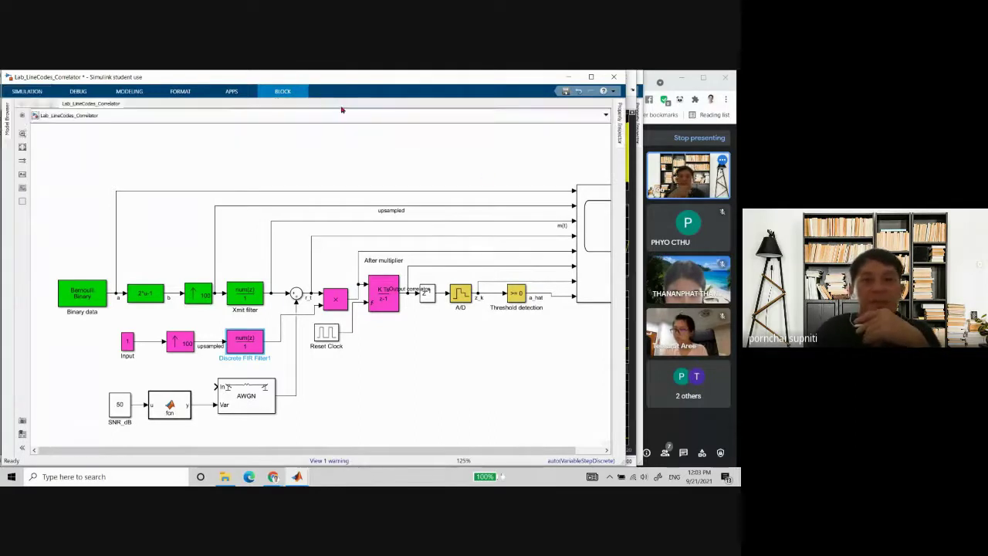
pyautogui.doubleClick(592, 263)
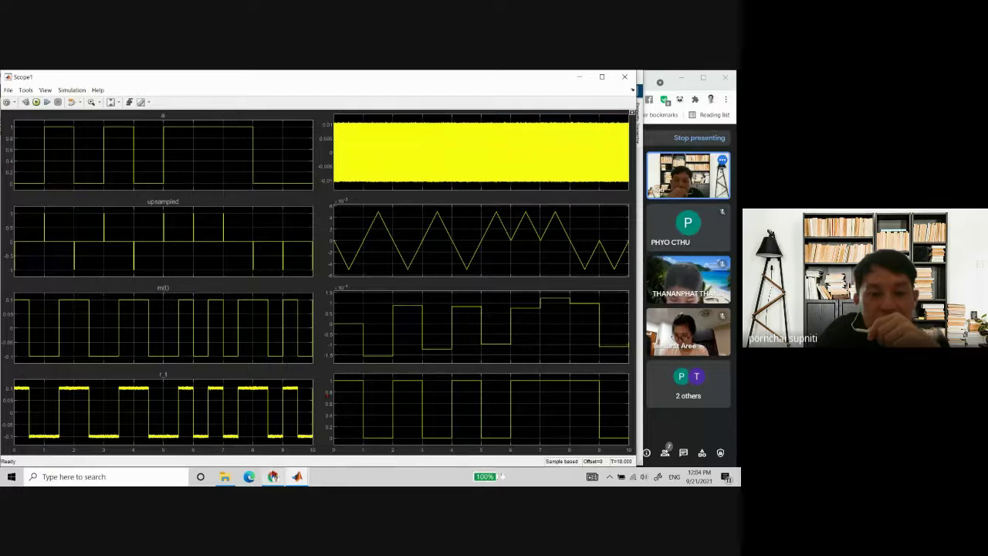
# Return to the correlator model and verify that the green and pink FIR filters use matching coefficients, leaving both unchanged.
pyautogui.moveTo(297, 476)
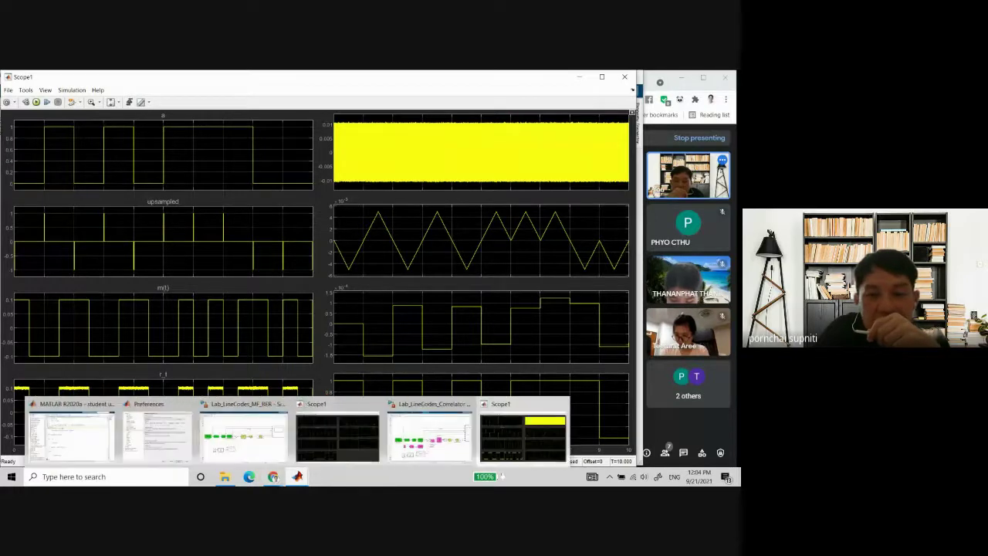
pyautogui.click(429, 436)
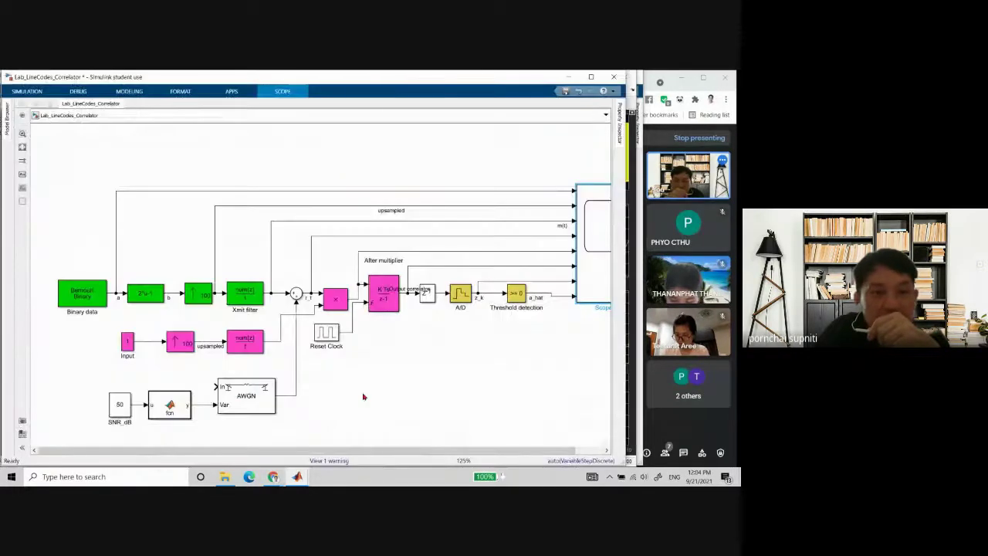
pyautogui.doubleClick(250, 298)
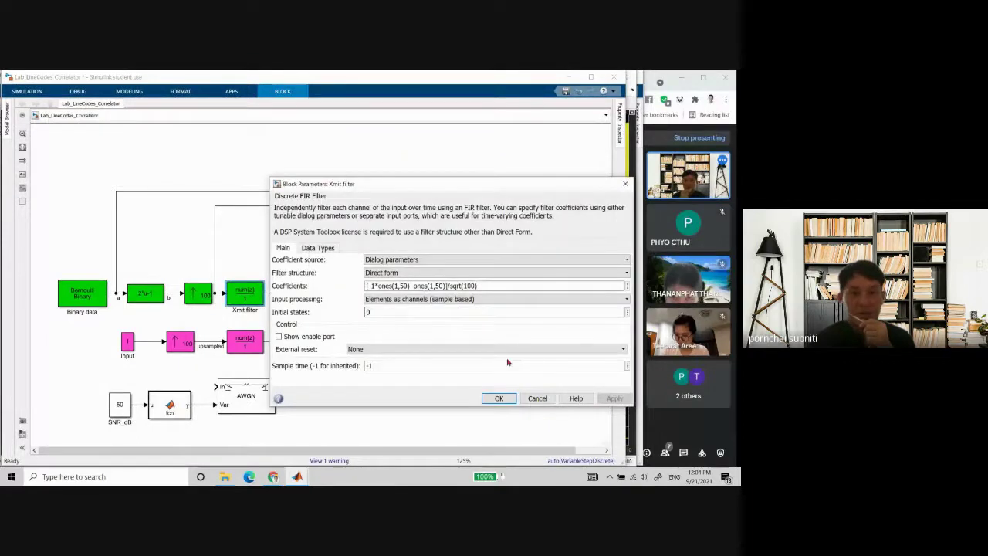
pyautogui.click(539, 399)
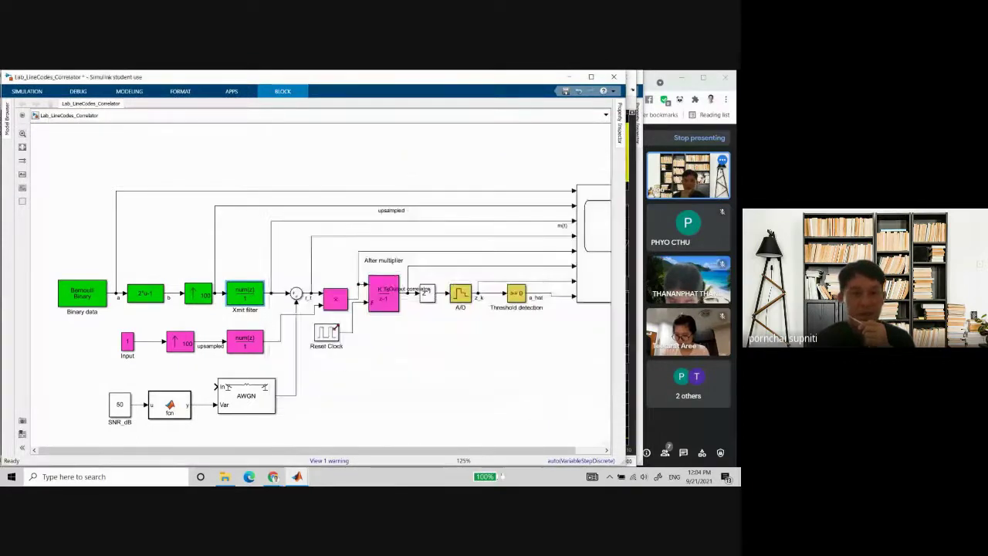
pyautogui.doubleClick(248, 346)
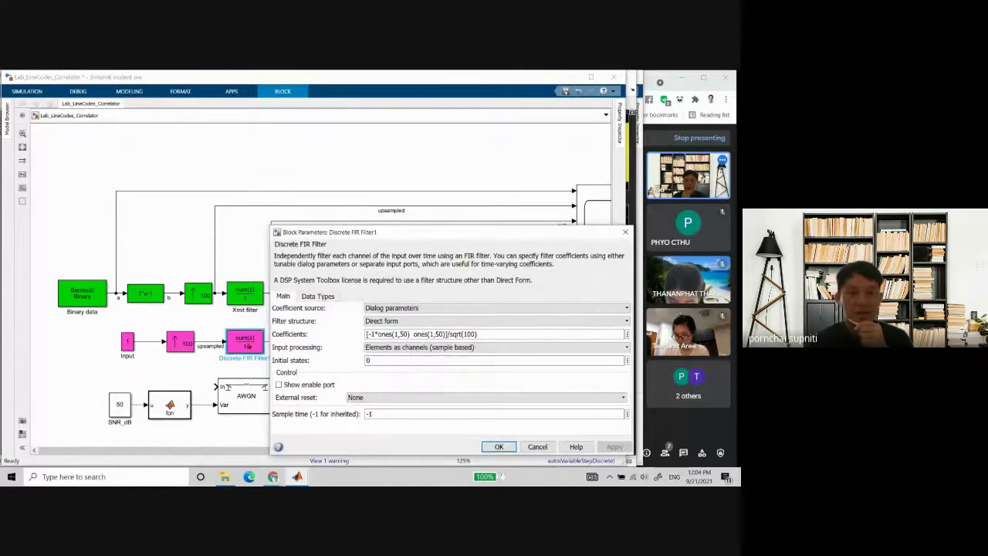
pyautogui.click(536, 446)
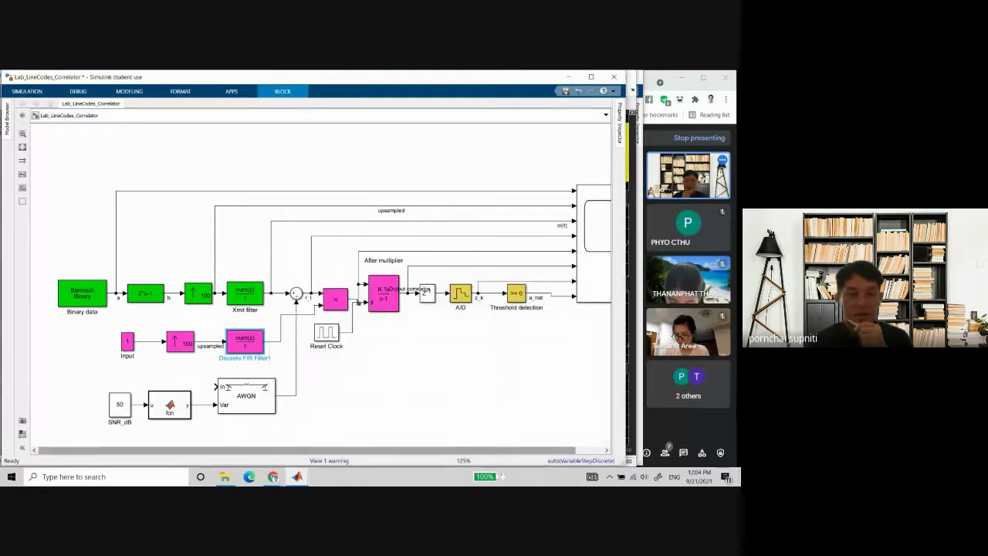
# Review the Reset Clock block's parameters and close them without changes.
pyautogui.doubleClick(329, 334)
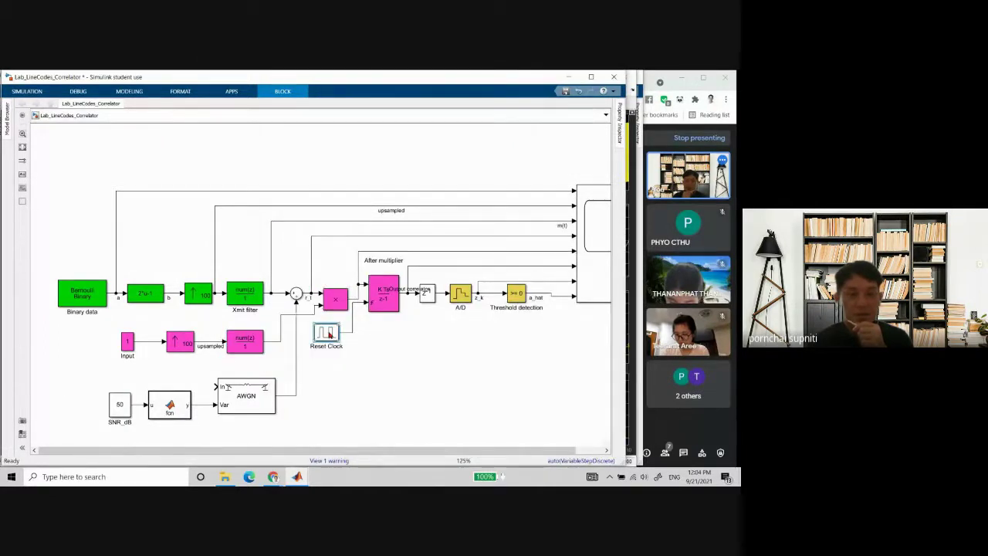
pyautogui.click(450, 382)
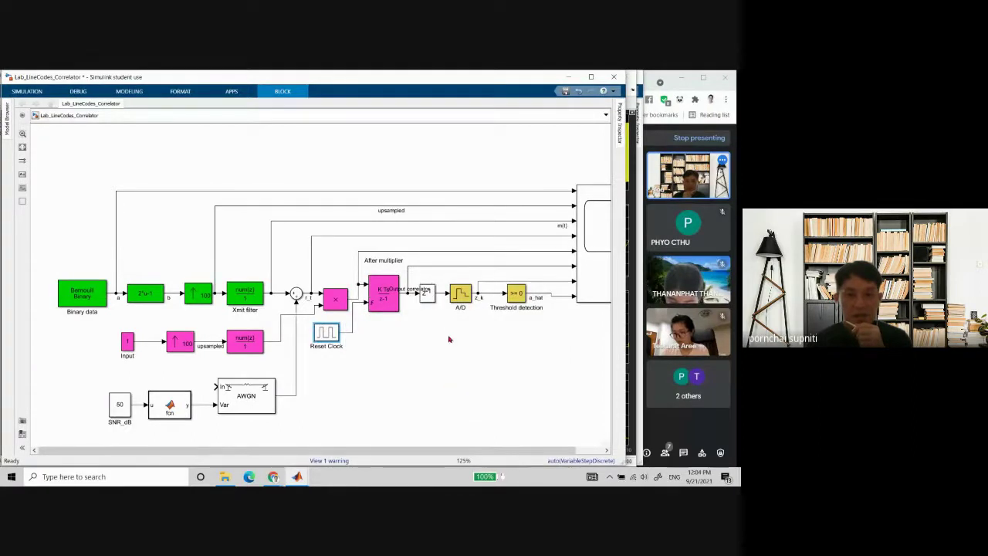
pyautogui.click(449, 339)
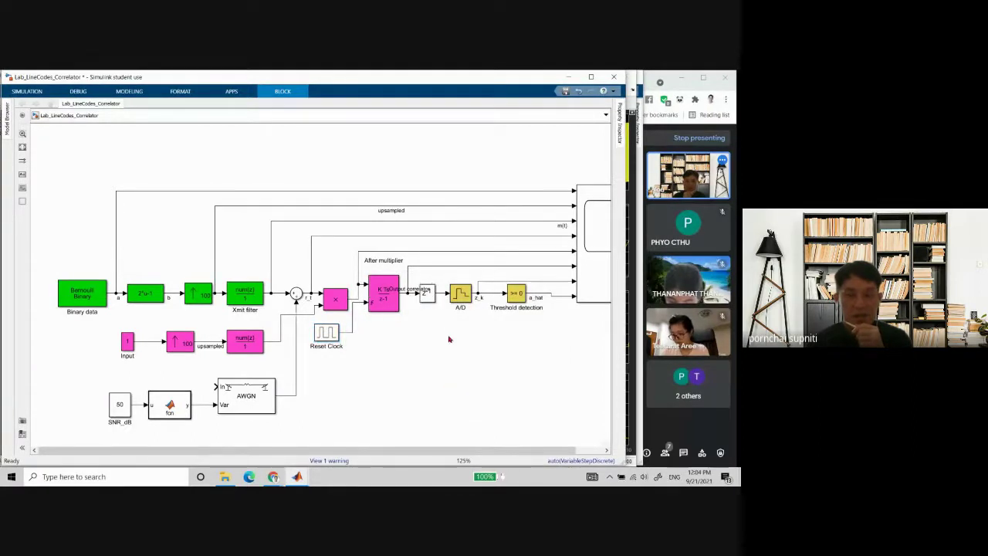
# Check the Xmit filter's coefficients and the Reset Clock's period, closing both blocks without changes.
pyautogui.click(252, 290)
pyautogui.doubleClick(252, 290)
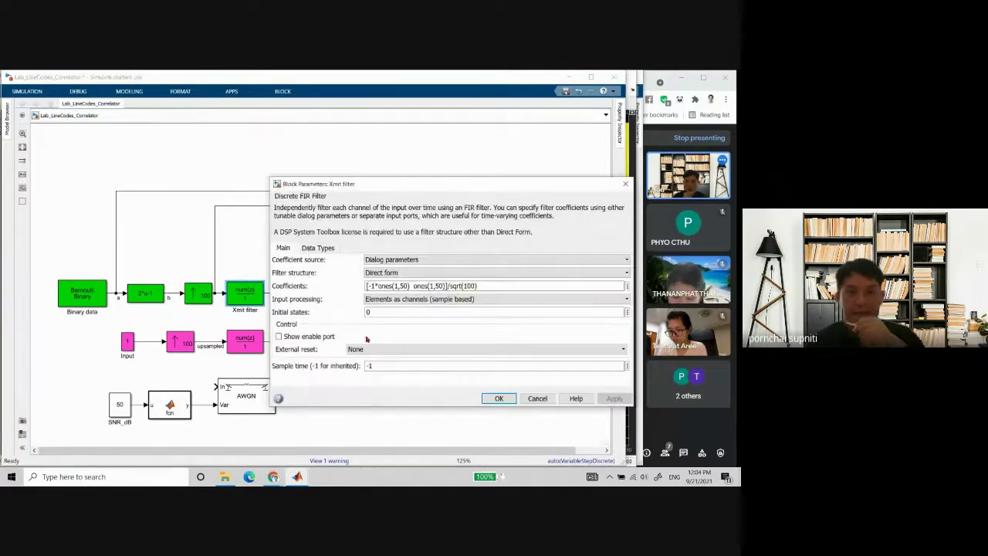
pyautogui.click(540, 399)
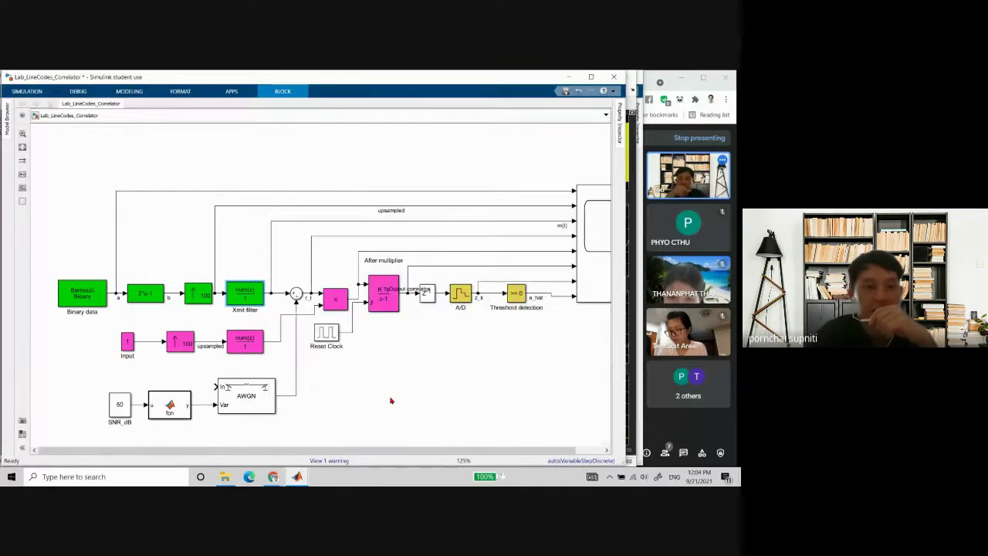
pyautogui.doubleClick(326, 334)
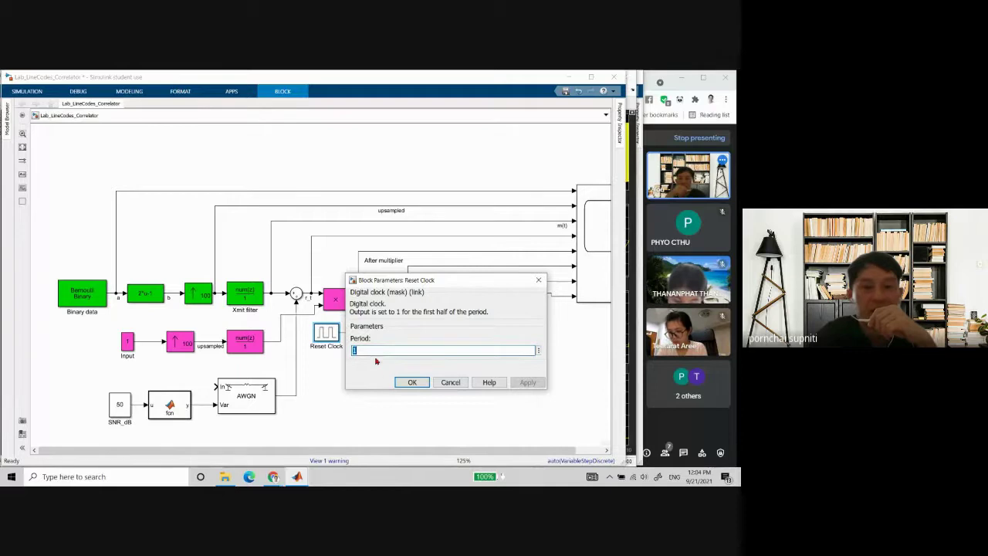
pyautogui.click(451, 383)
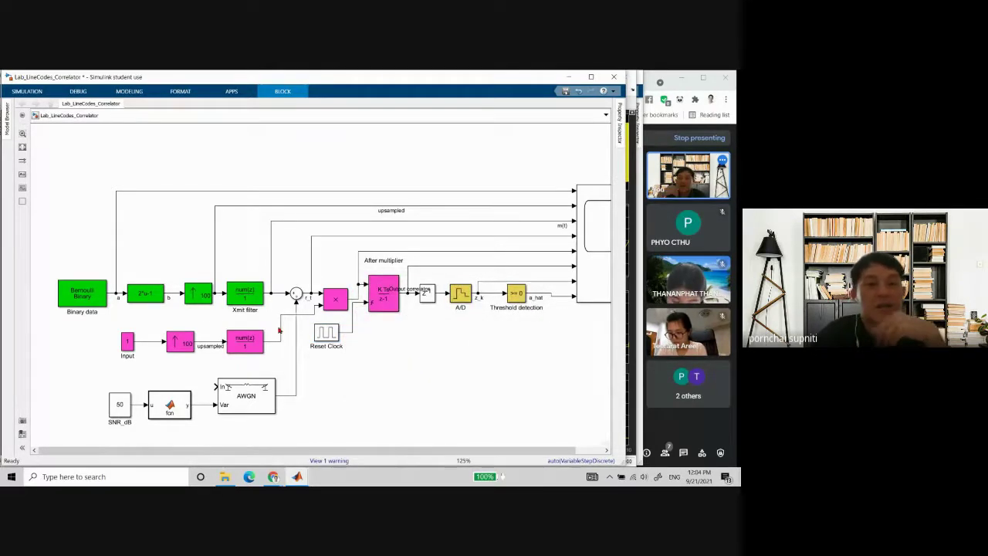
# Bring up the correlator scope, examine its waveforms and minimize it to return to the model.
pyautogui.moveTo(298, 476)
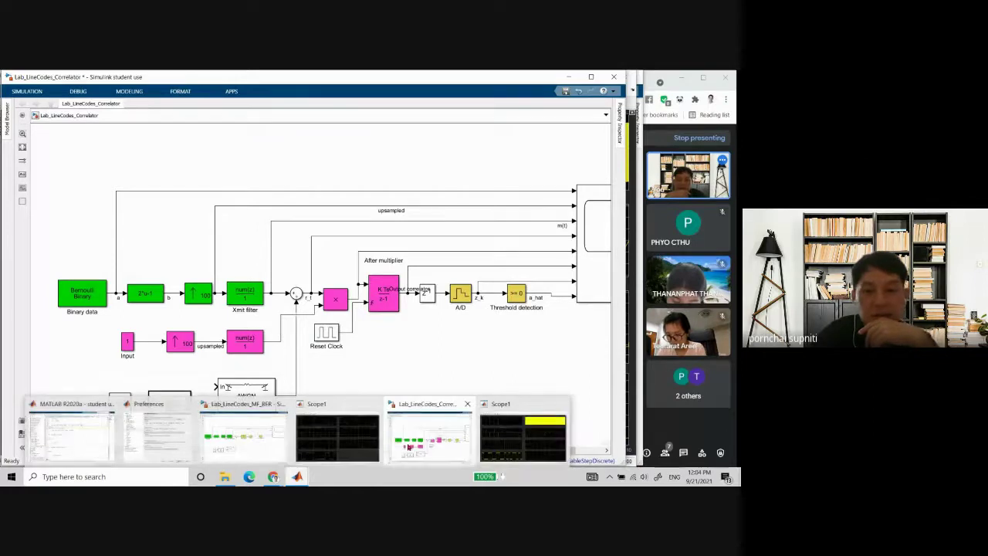
pyautogui.click(523, 437)
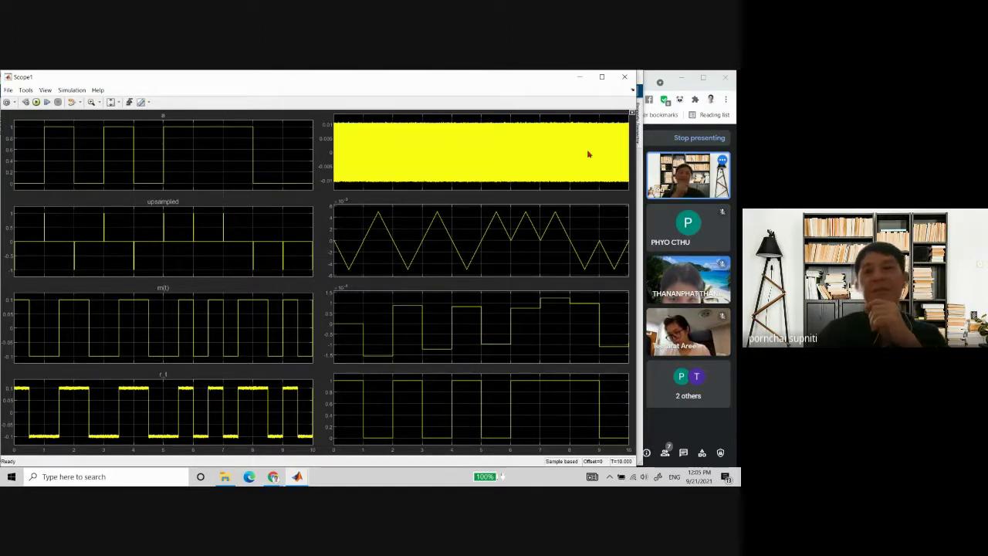
pyautogui.click(579, 76)
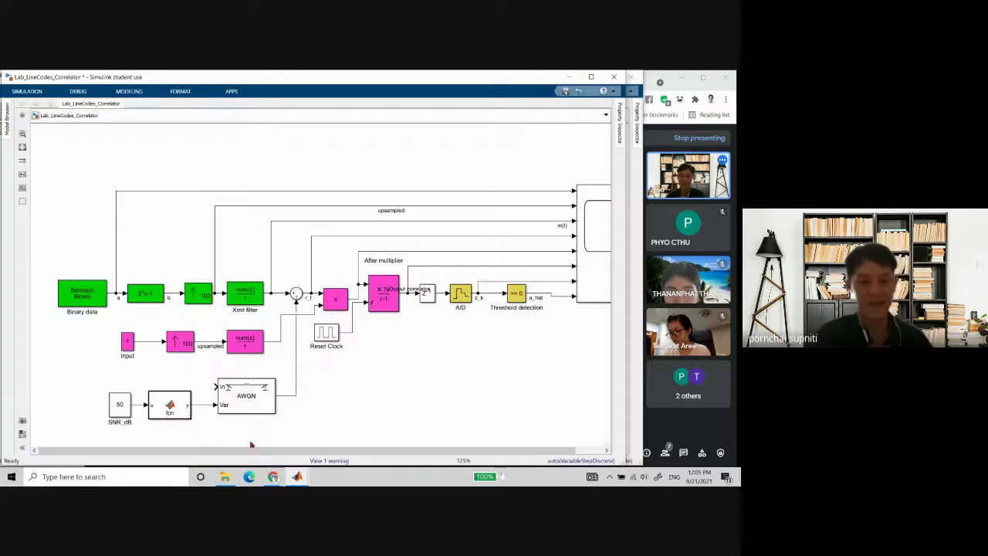
# Switch to File Explorer and open the 5.MF_Correlator_Eng_student presentation from the Lecture_English folder in PowerPoint.
pyautogui.moveTo(274, 477)
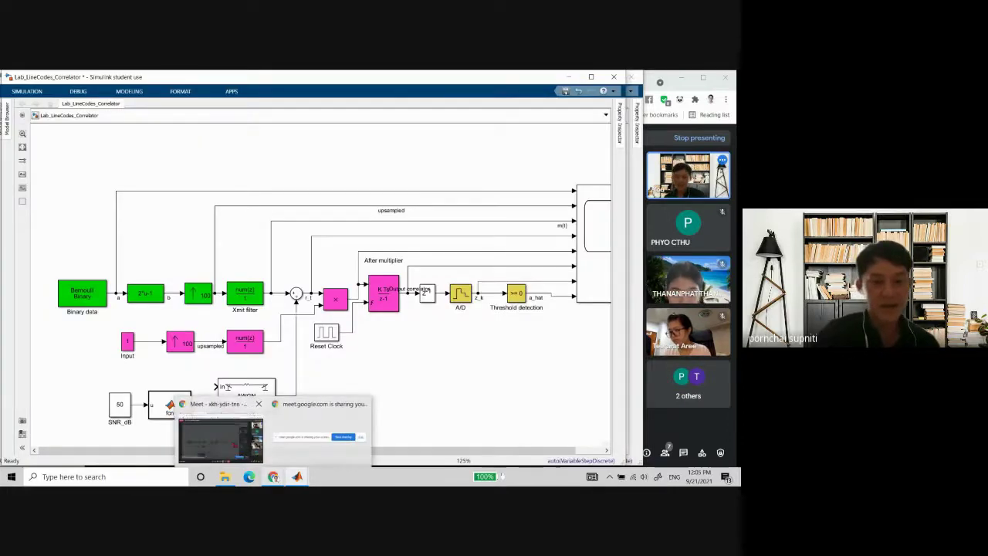
pyautogui.click(220, 436)
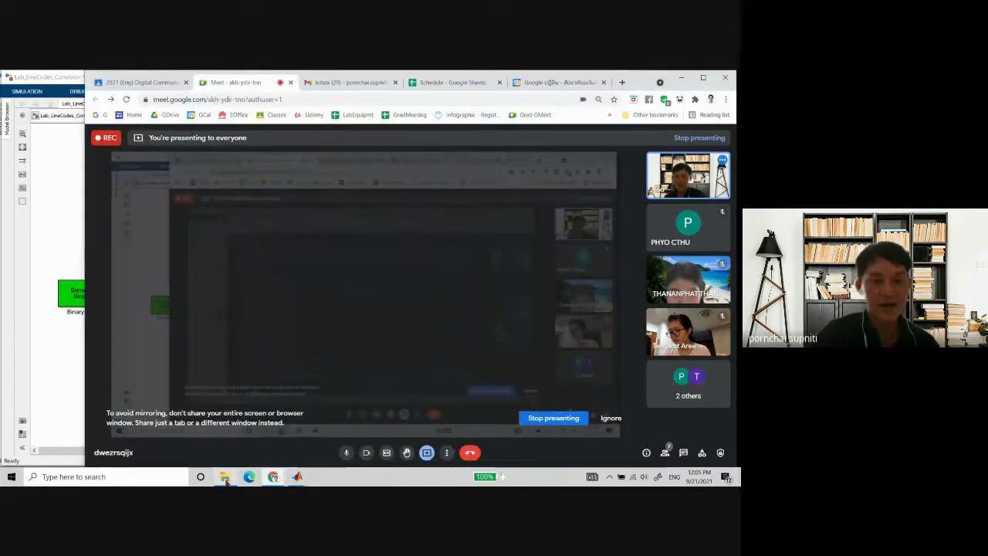
pyautogui.click(224, 477)
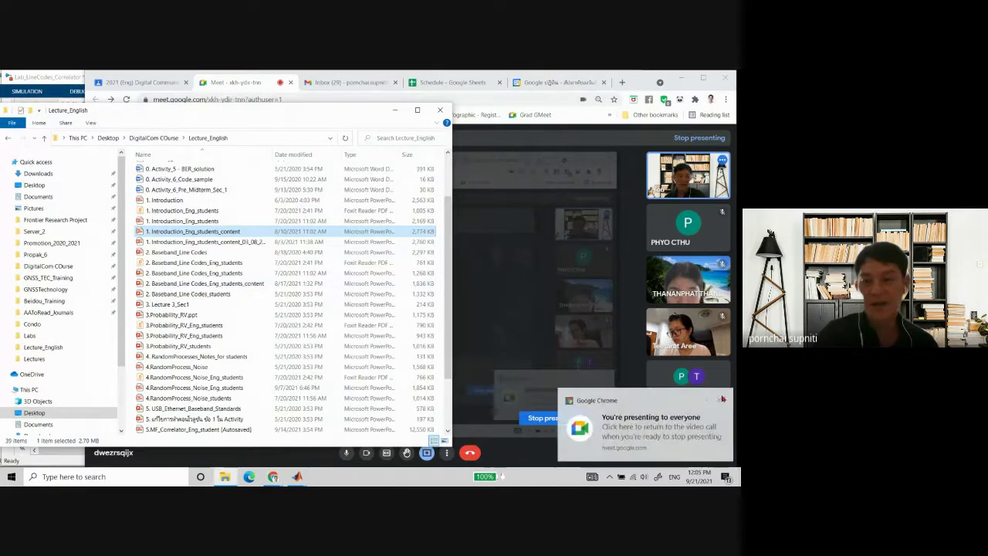
pyautogui.click(722, 399)
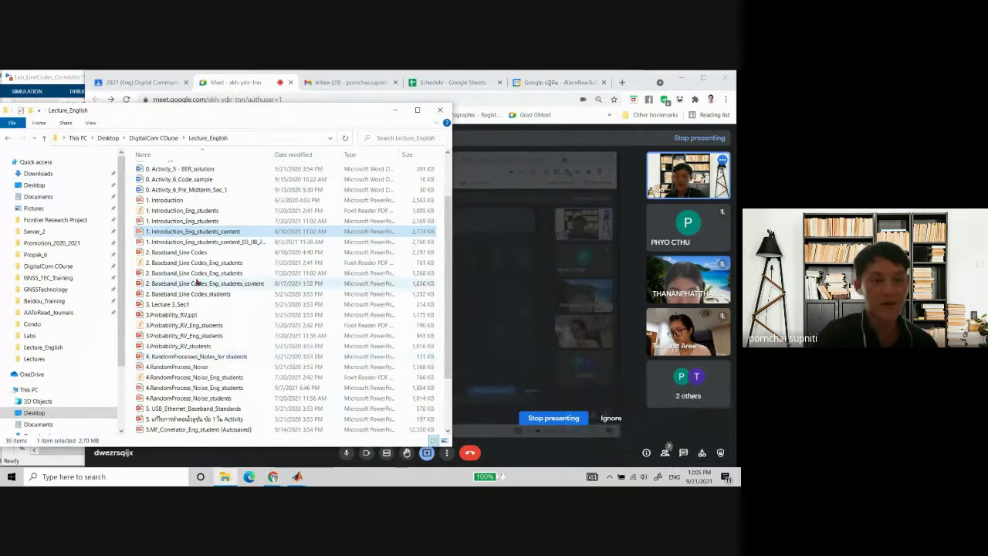
pyautogui.scroll(-2, 197, 283)
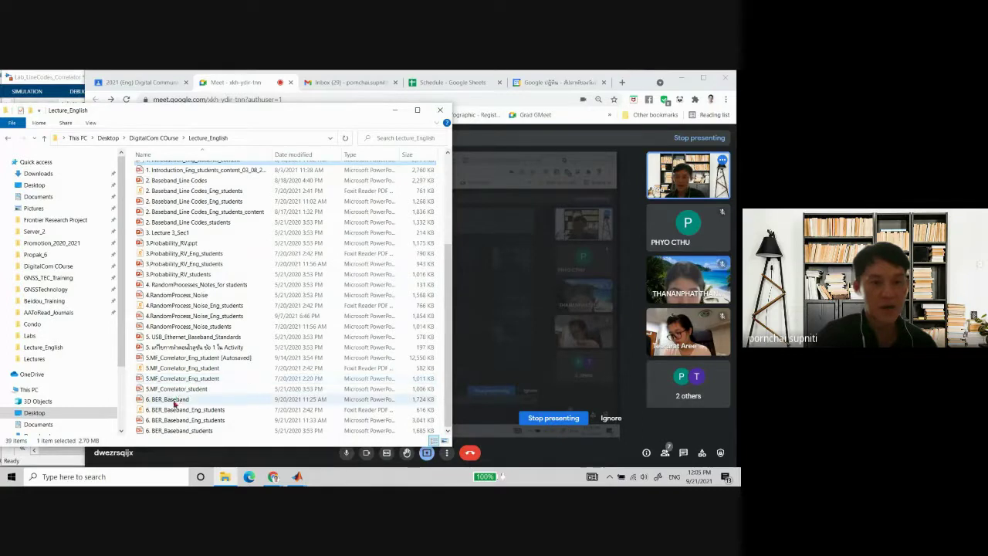
pyautogui.doubleClick(206, 378)
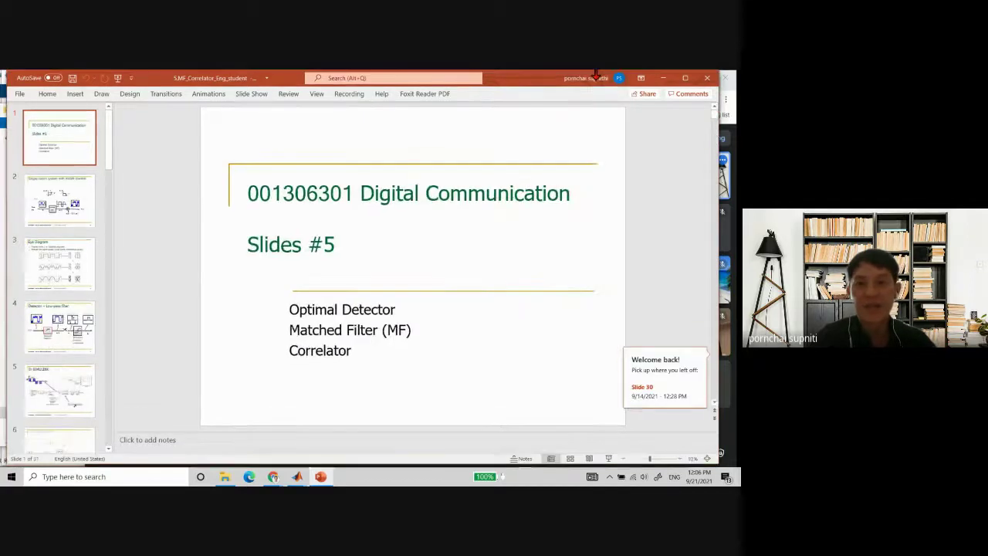
# Narrow the PowerPoint window and show slide 28, Binary system, to examine the two-correlator and reduced circuits.
pyautogui.moveTo(719, 189); pyautogui.dragTo(641, 193)
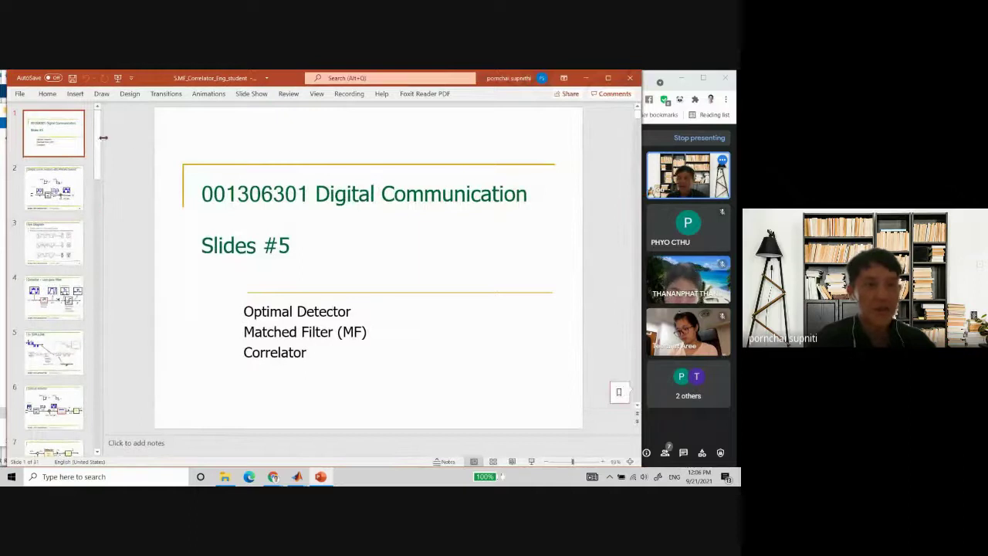
pyautogui.moveTo(97, 137); pyautogui.dragTo(88, 394)
pyautogui.click(58, 349)
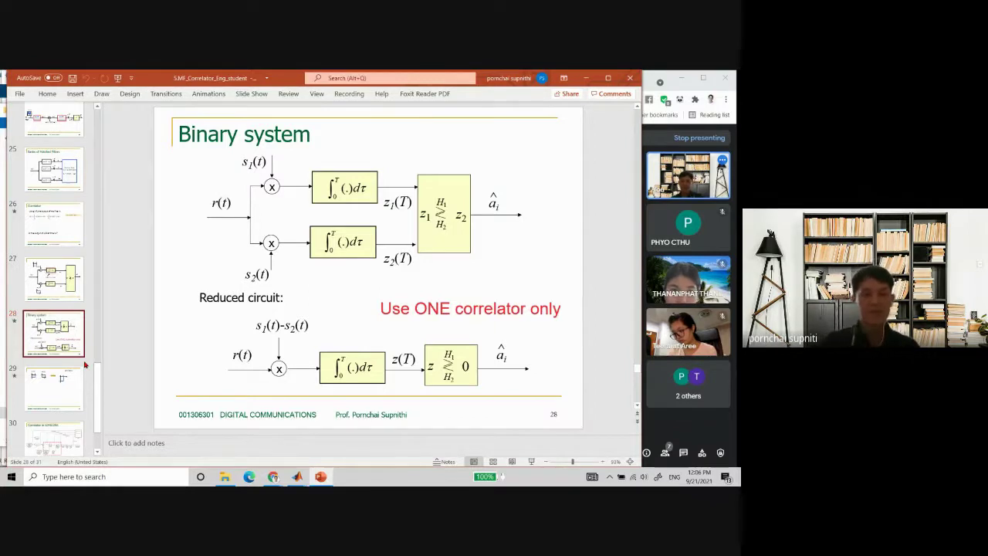
pyautogui.click(358, 189)
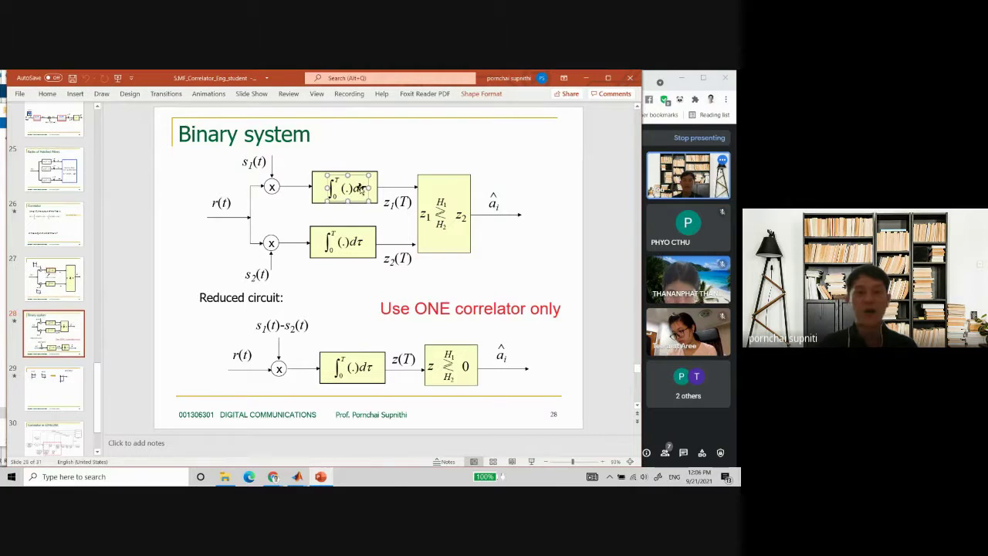
pyautogui.click(380, 165)
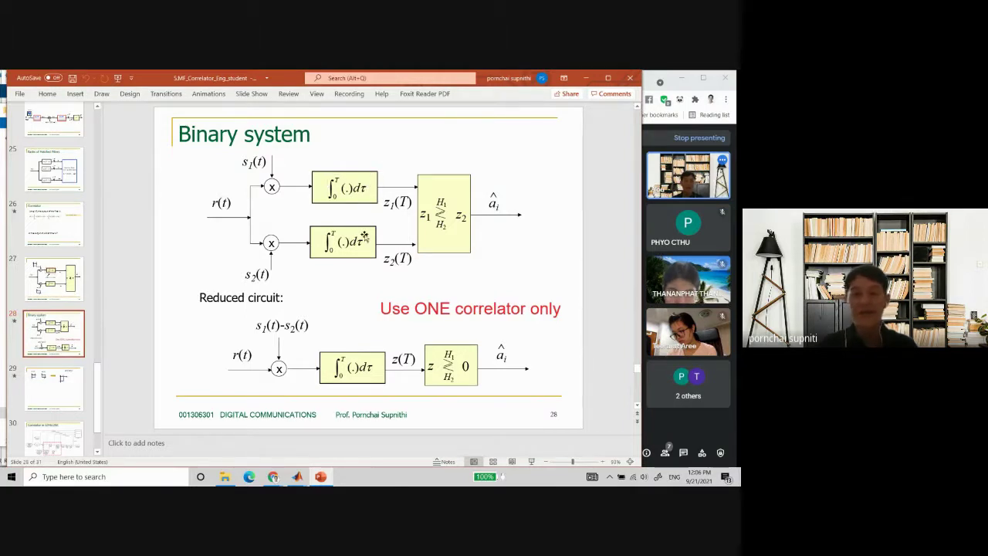
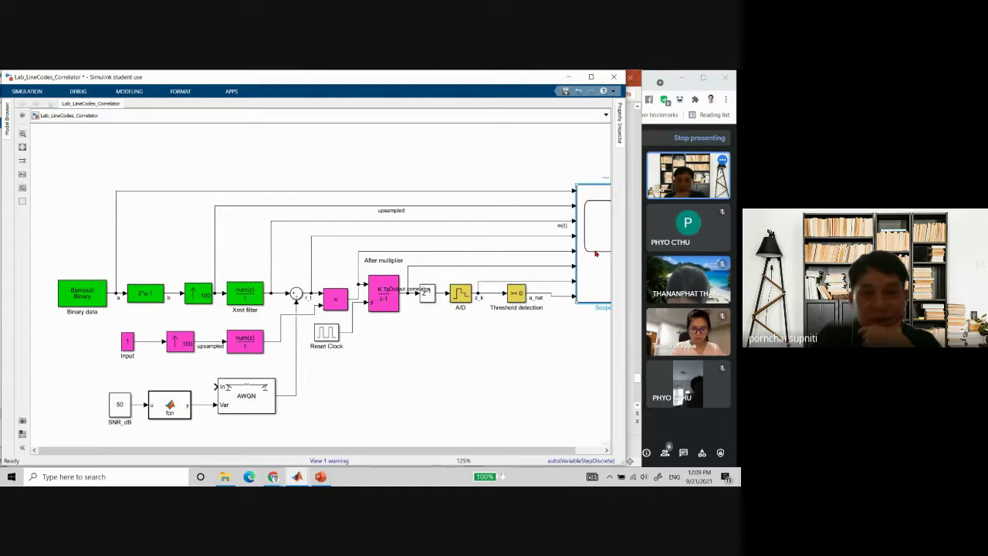
# Open the correlator model's scope to review its waveforms, and trace signal a from the binary source in the model.
pyautogui.doubleClick(596, 254)
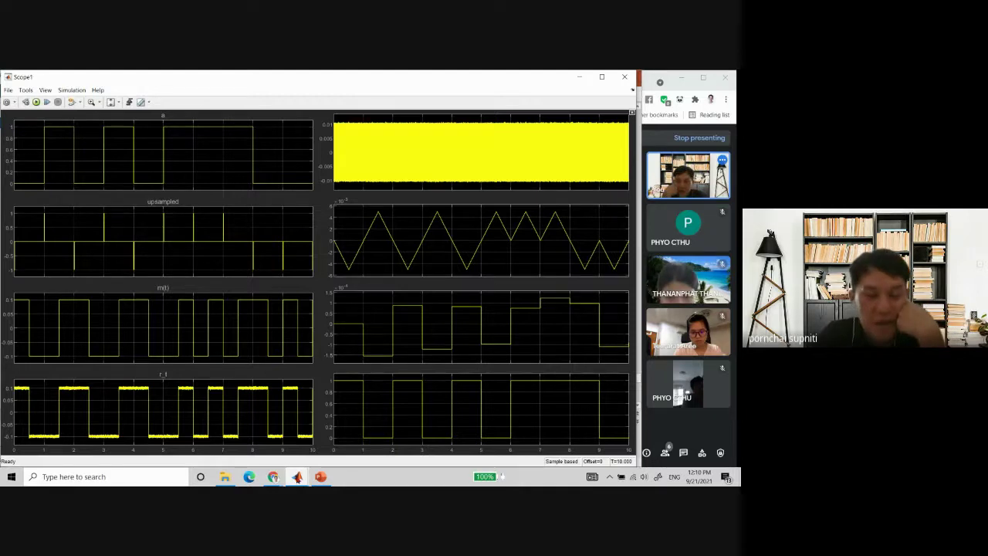
pyautogui.moveTo(298, 476)
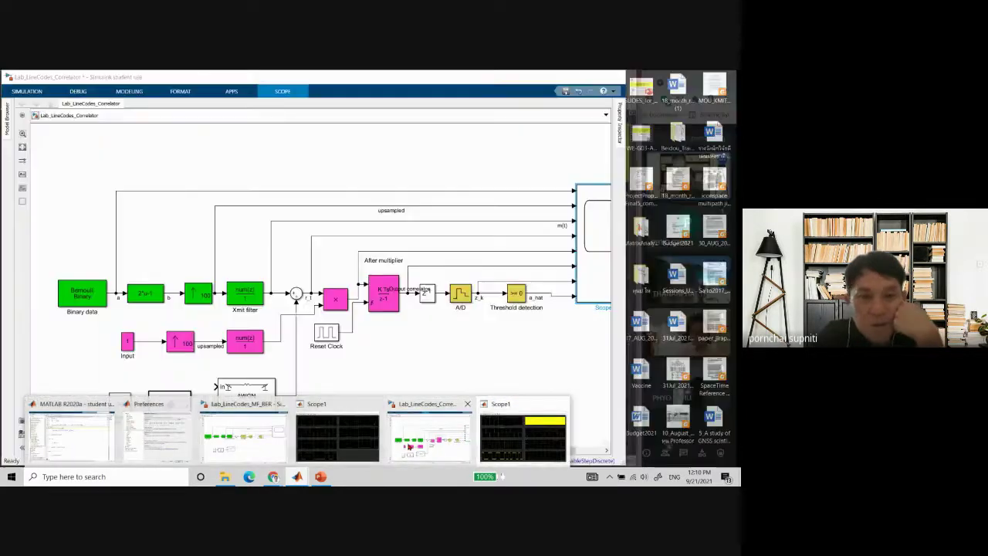
pyautogui.click(410, 446)
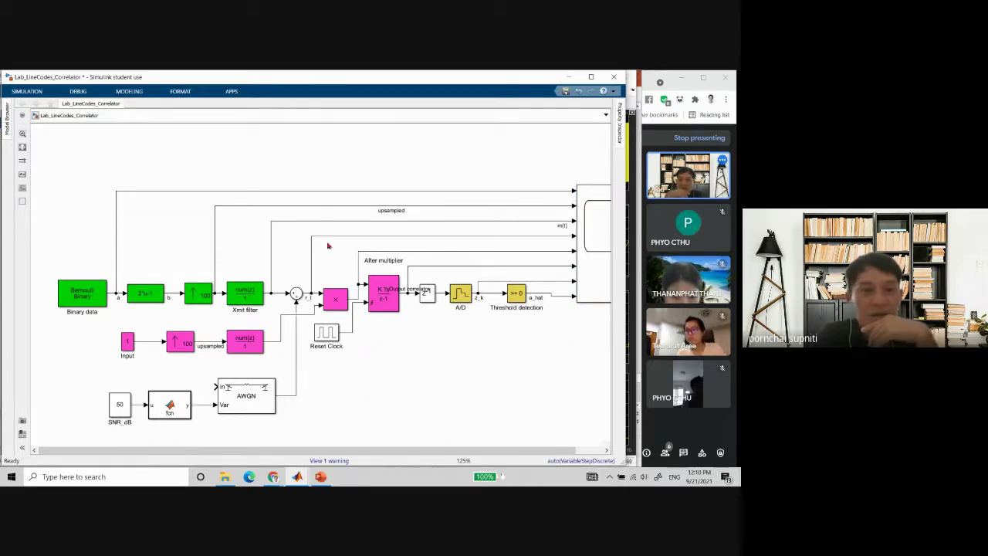
pyautogui.click(387, 193)
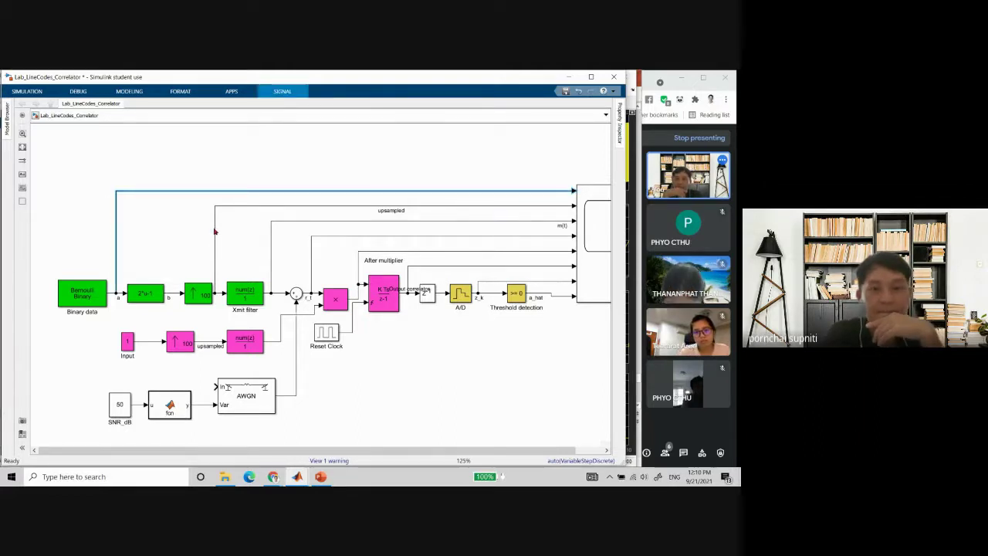
# Widen the correlator model window and set the number of input ports on Scope1 to 9.
pyautogui.moveTo(632, 266); pyautogui.dragTo(649, 267)
pyautogui.click(610, 287)
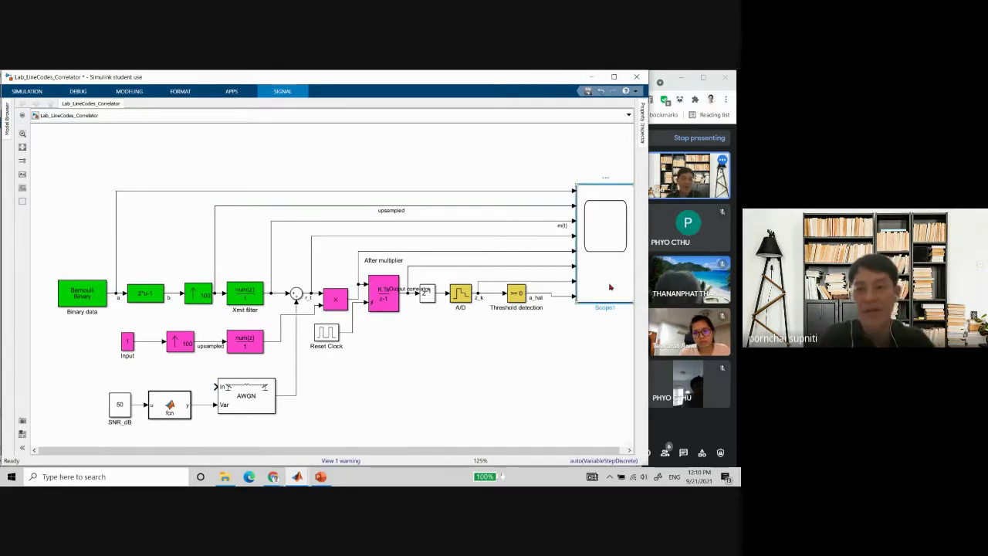
pyautogui.rightClick(610, 287)
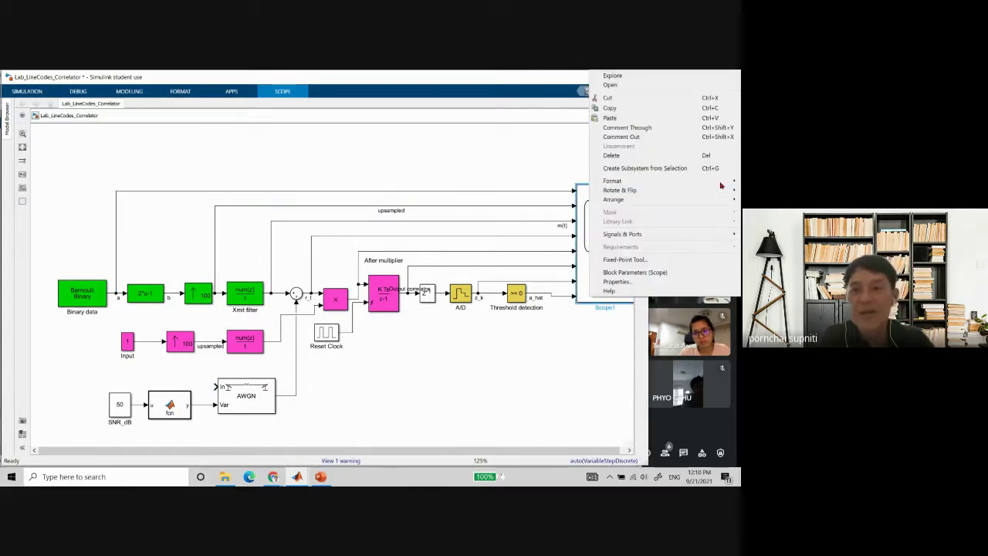
pyautogui.moveTo(720, 185)
pyautogui.moveTo(660, 234)
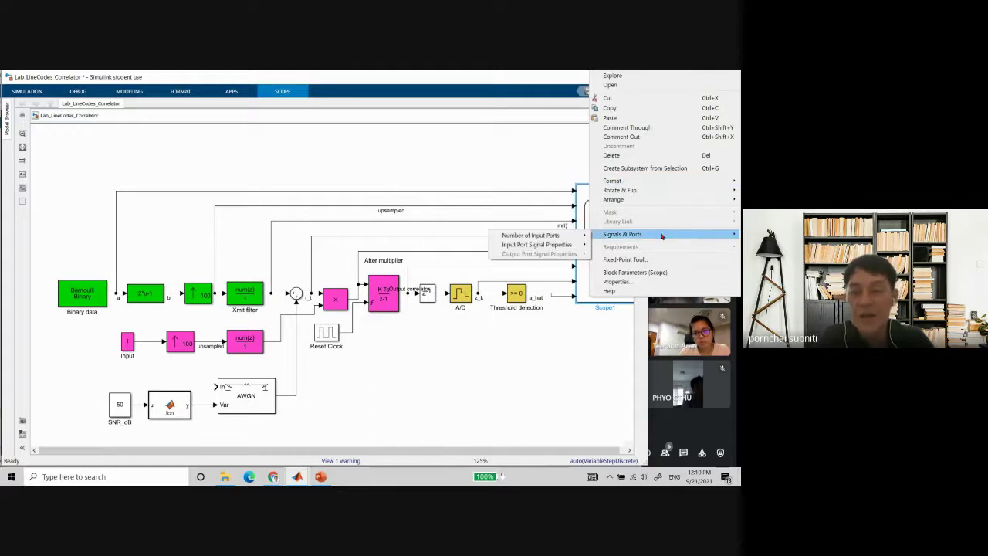
pyautogui.moveTo(575, 243)
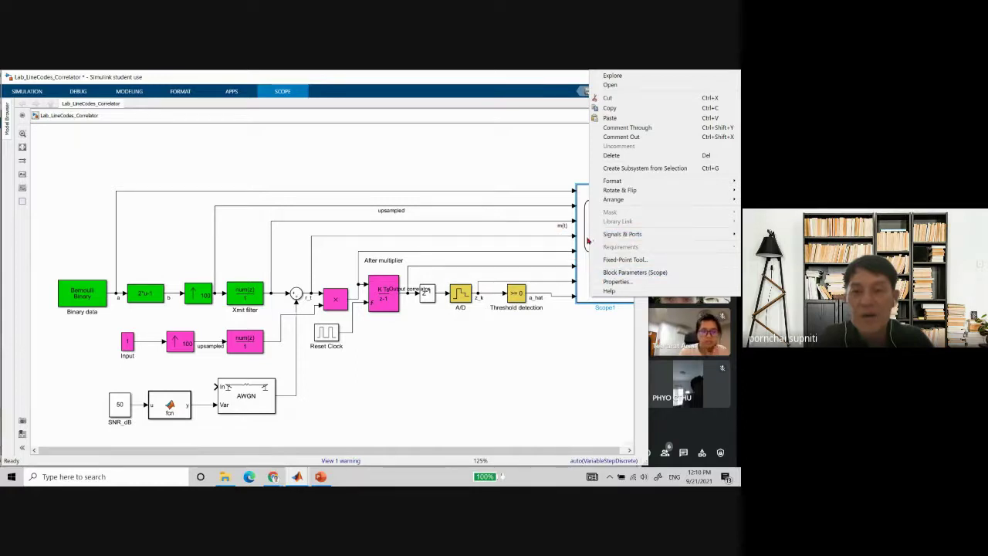
pyautogui.moveTo(629, 234)
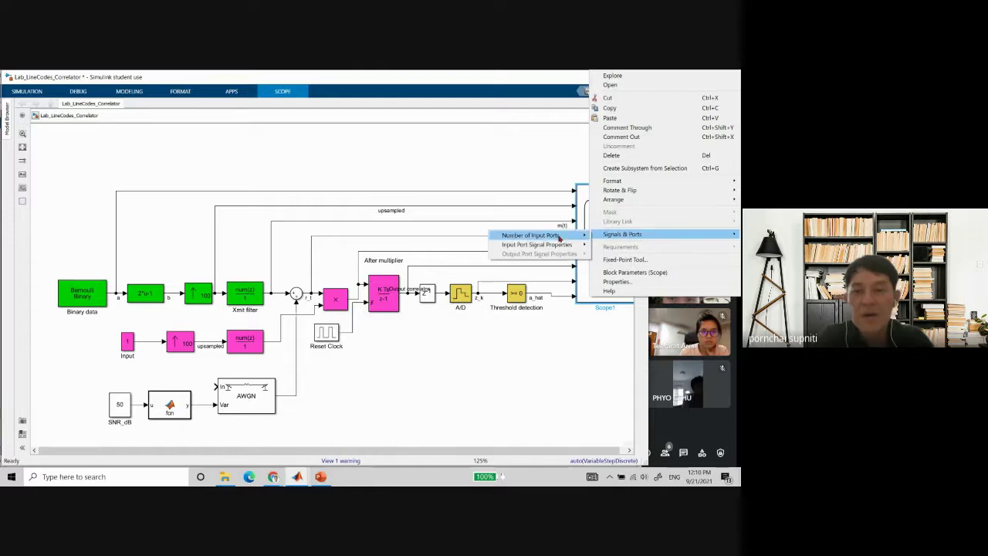
pyautogui.click(611, 264)
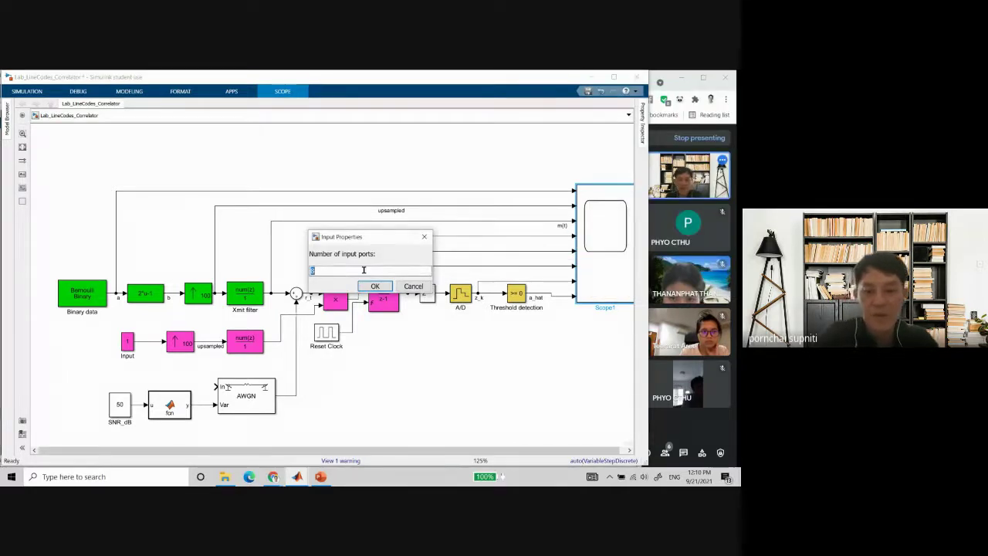
pyautogui.doubleClick(363, 269)
pyautogui.write('9')
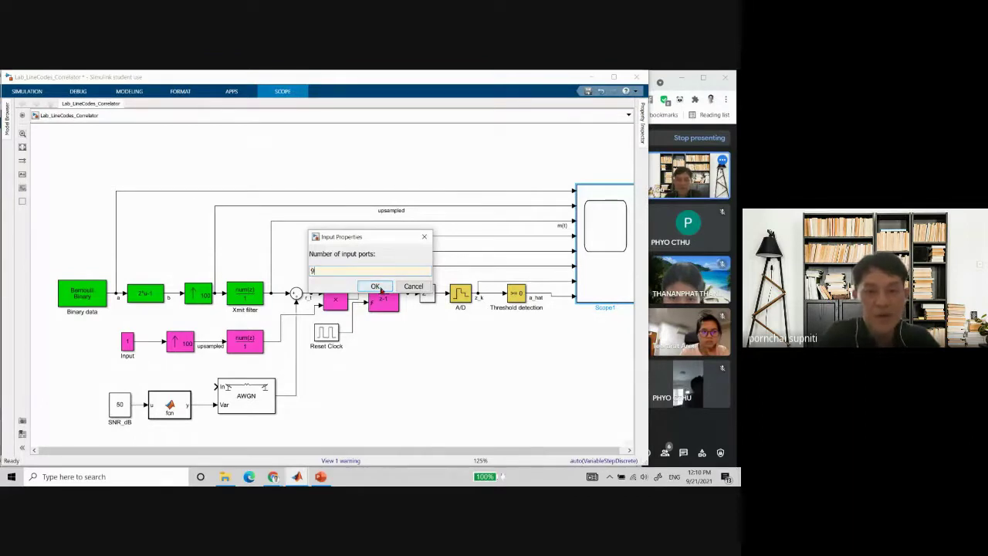
pyautogui.click(376, 286)
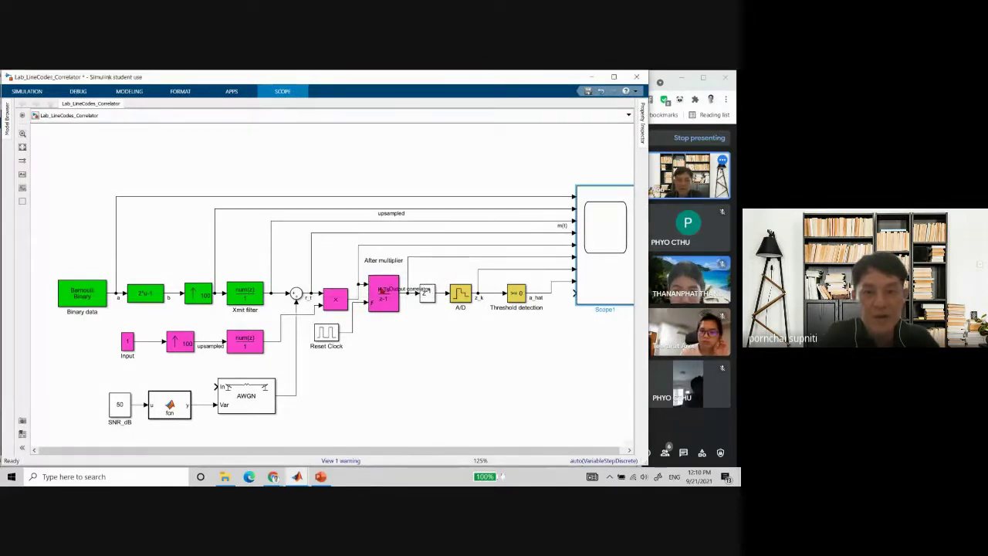
# Connect Scope1's ninth input to the pink FIR filter's output line, then save and rerun the correlator model.
pyautogui.moveTo(572, 292)
pyautogui.mouseDown()
pyautogui.moveTo(466, 351)
pyautogui.moveTo(301, 314)
pyautogui.mouseUp()
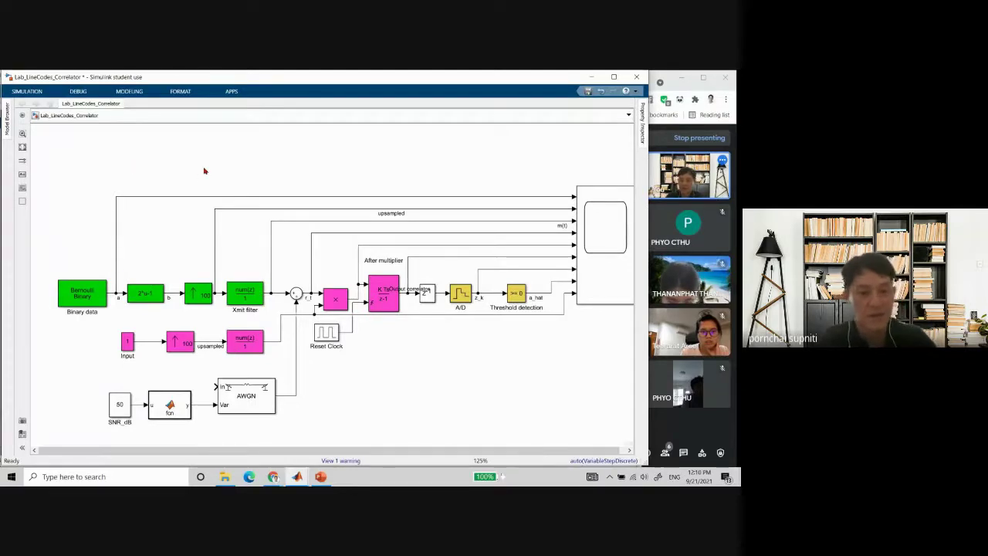
pyautogui.hotkey('ctrl', 's')
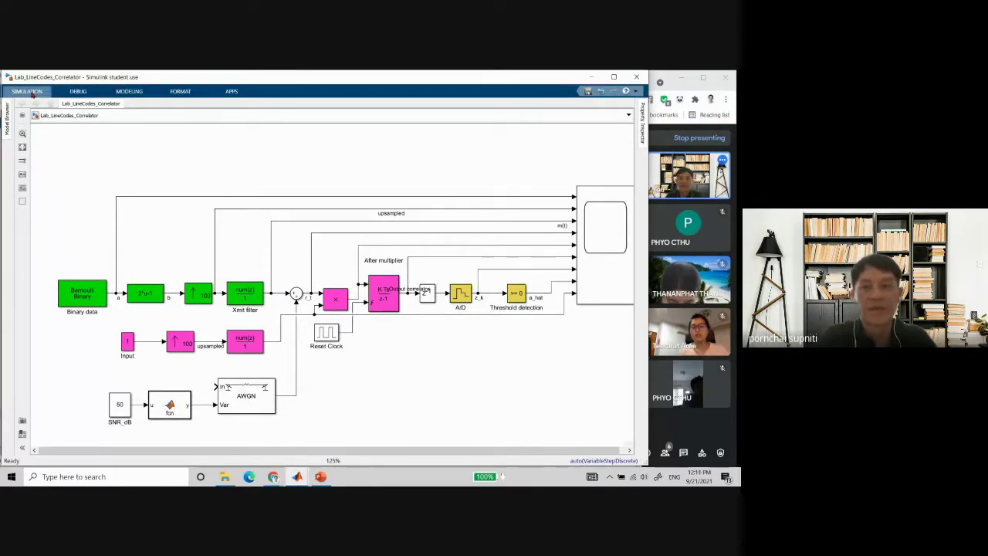
pyautogui.click(31, 93)
pyautogui.click(340, 112)
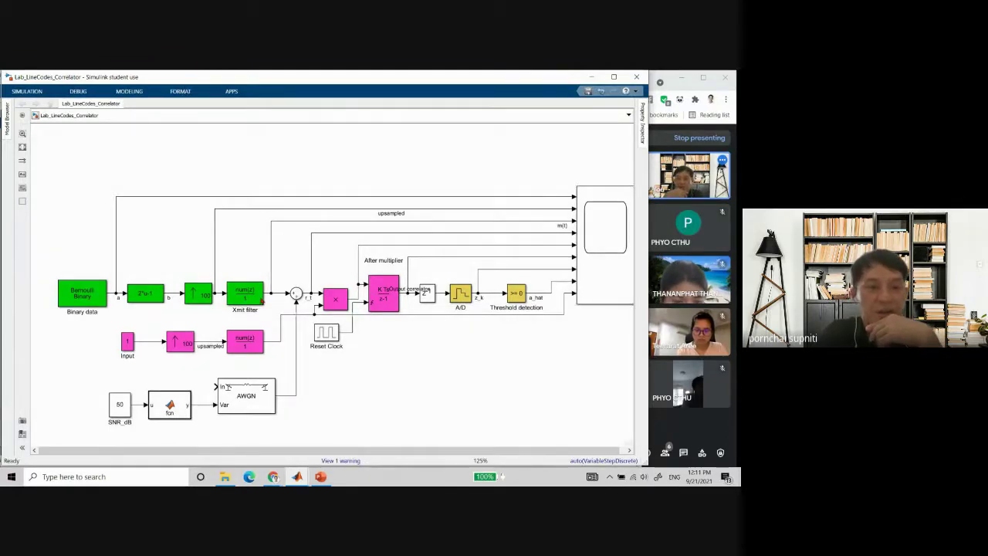
# Compare the coefficients of the green Xmit filter with those of the pink Discrete FIR Filter, leaving both unchanged.
pyautogui.click(261, 302)
pyautogui.click(260, 302)
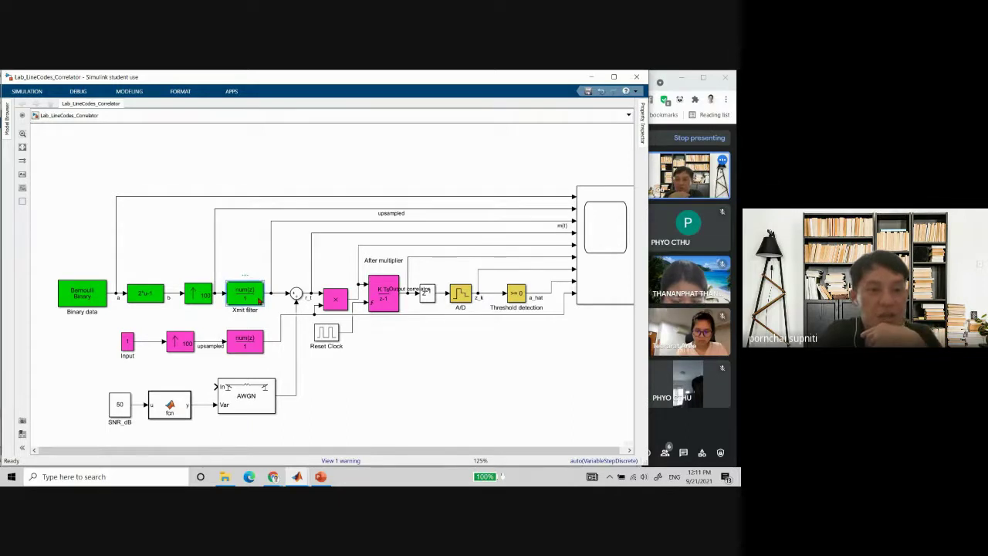
pyautogui.doubleClick(260, 302)
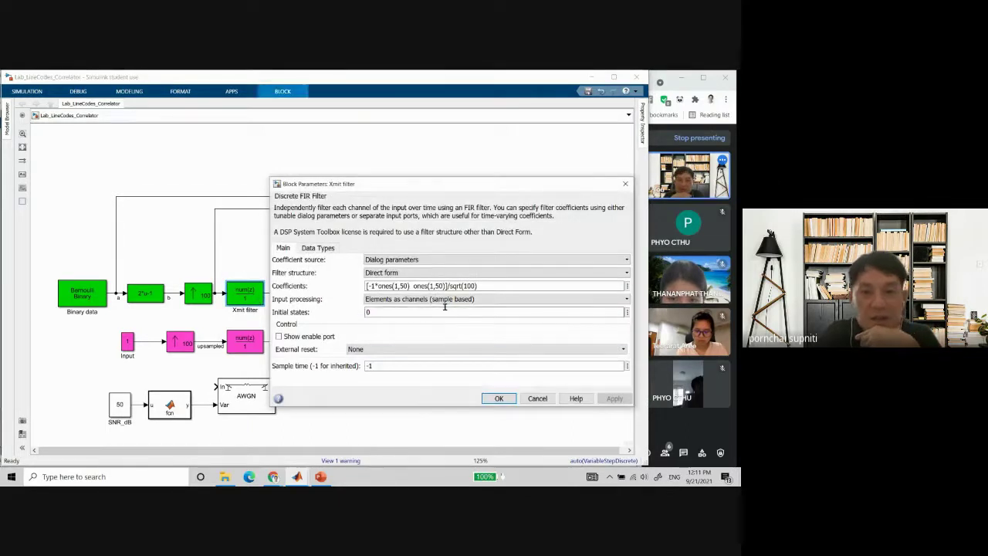
pyautogui.click(444, 285)
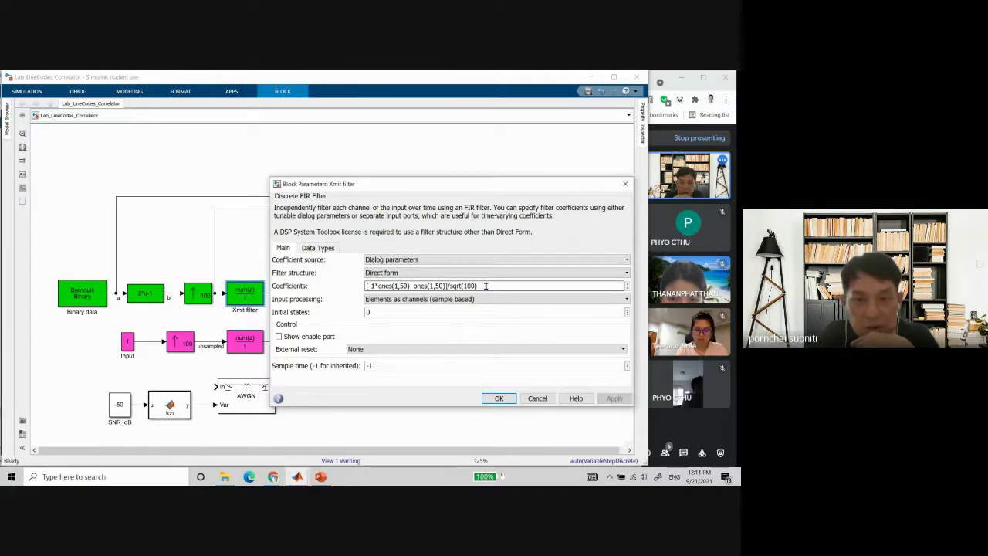
pyautogui.click(499, 398)
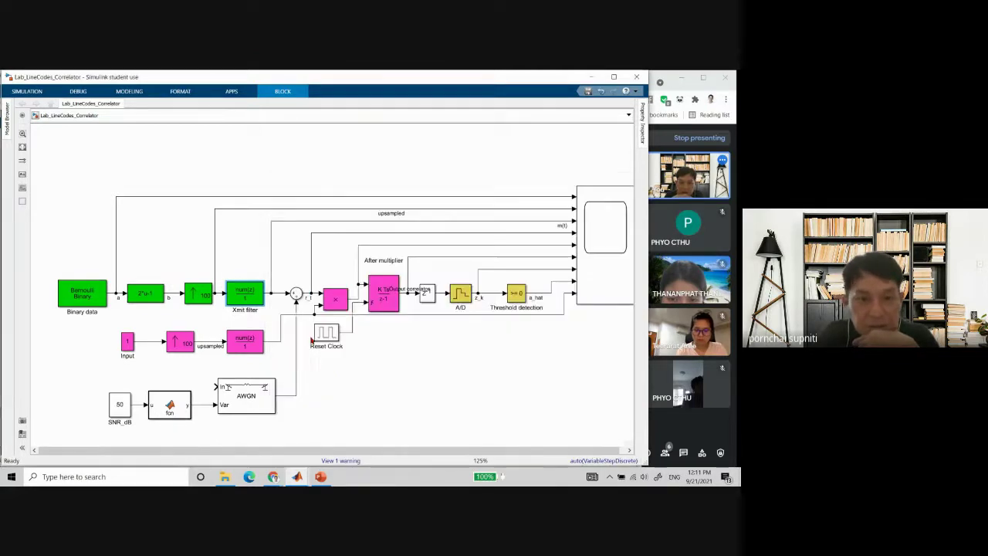
pyautogui.doubleClick(255, 344)
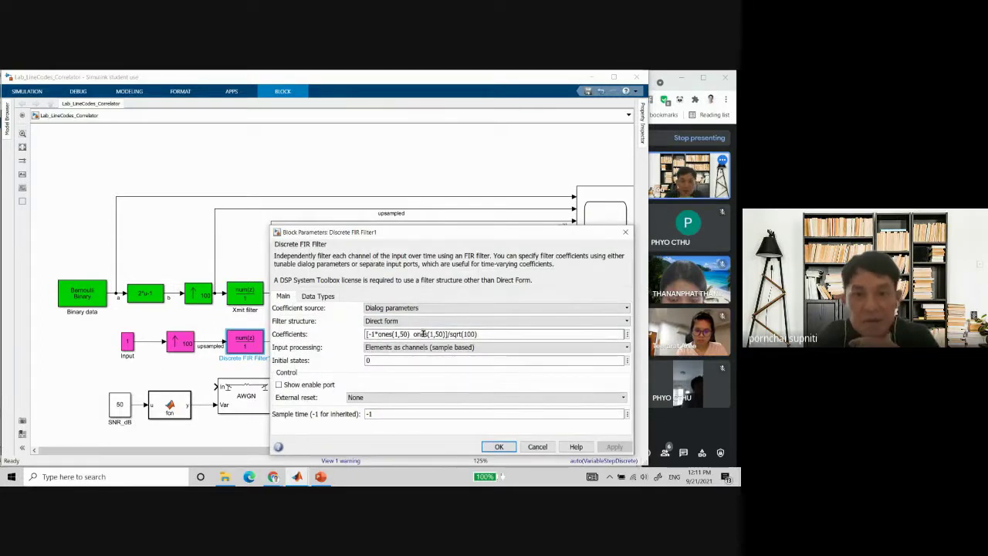
pyautogui.click(537, 447)
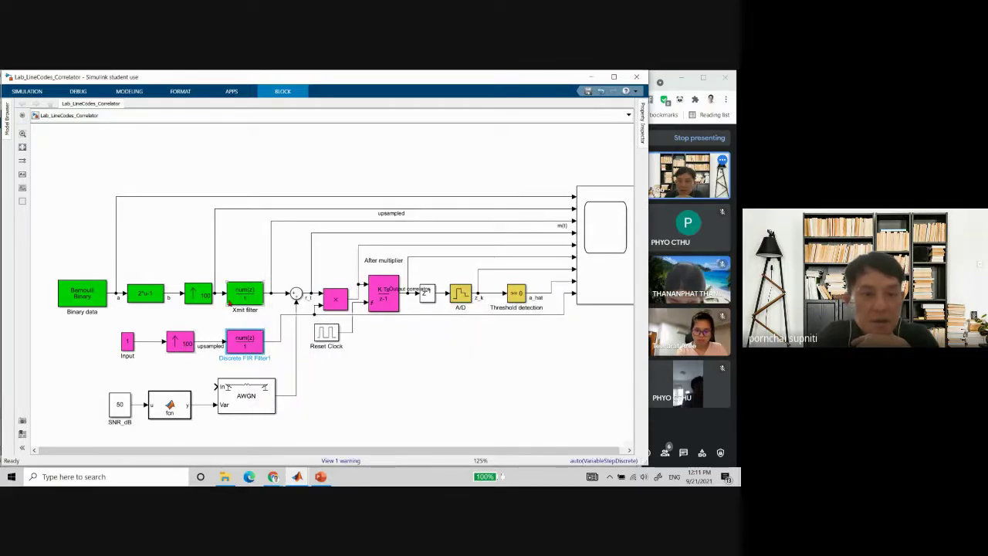
pyautogui.doubleClick(255, 290)
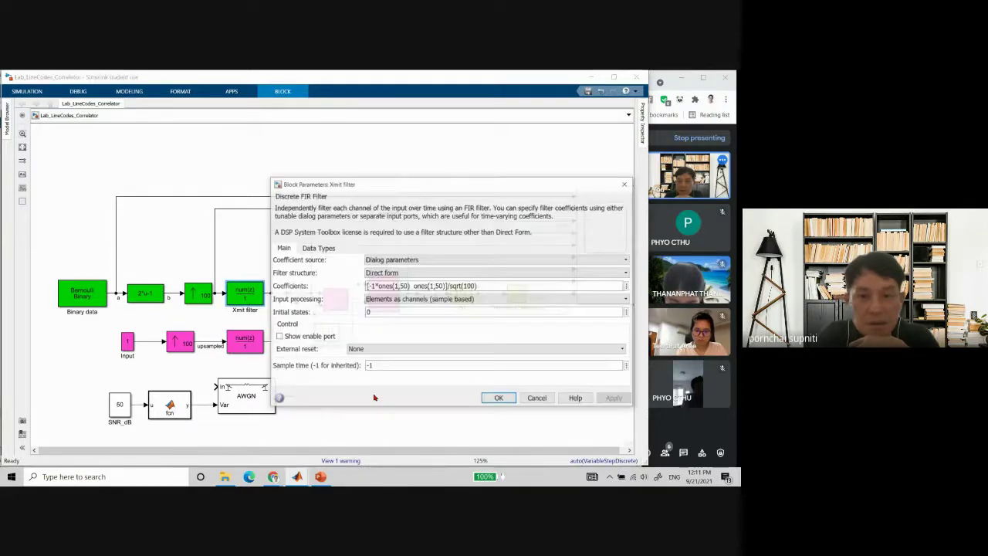
pyautogui.click(537, 399)
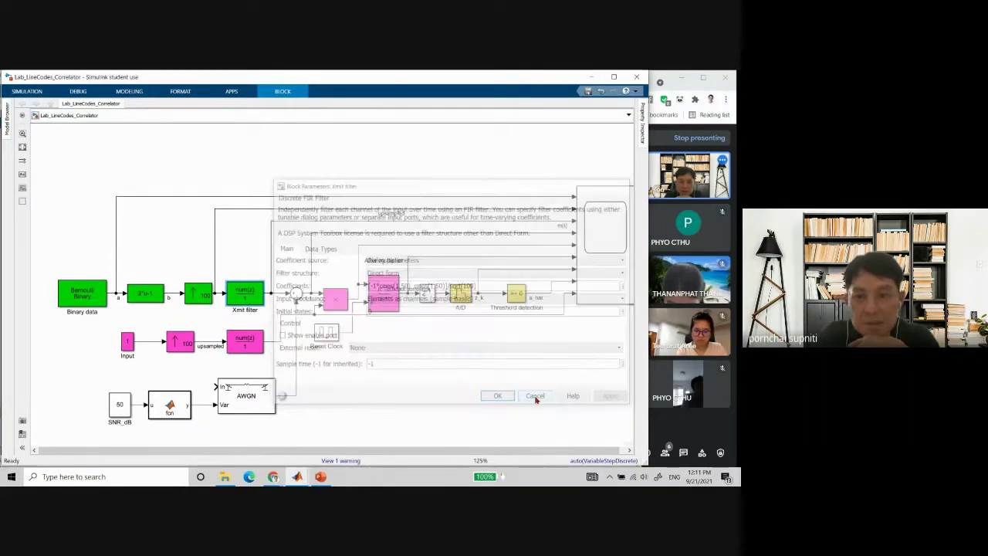
# Arrange Scope1's displays in a layout of four rows by three columns, narrow the scope window and return to the correlator model.
pyautogui.click(602, 320)
pyautogui.click(597, 289)
pyautogui.doubleClick(596, 289)
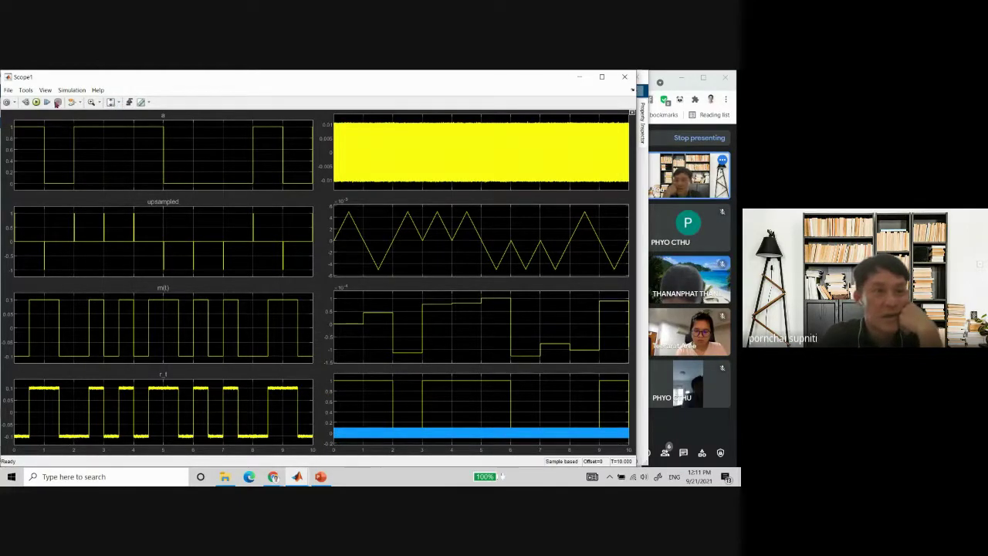
pyautogui.click(16, 104)
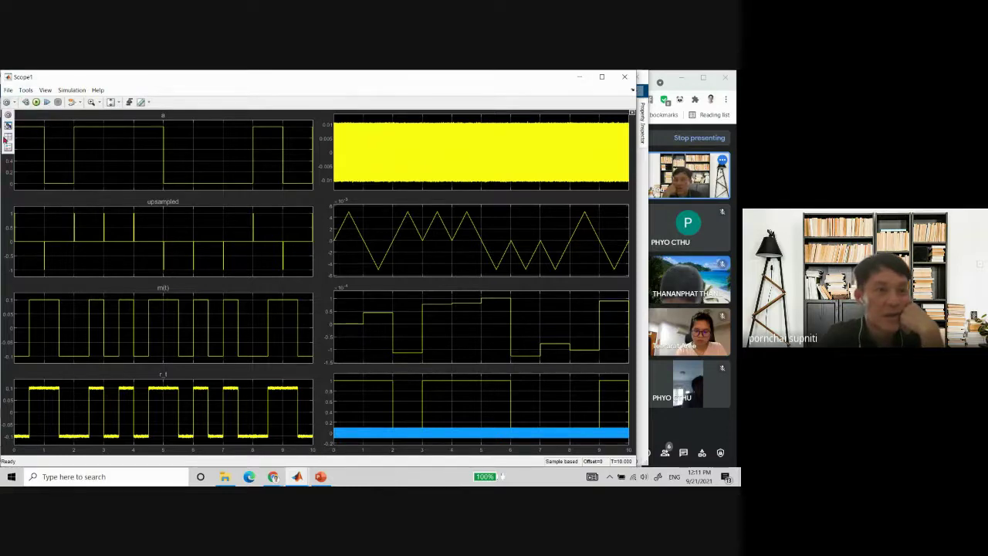
pyautogui.click(10, 141)
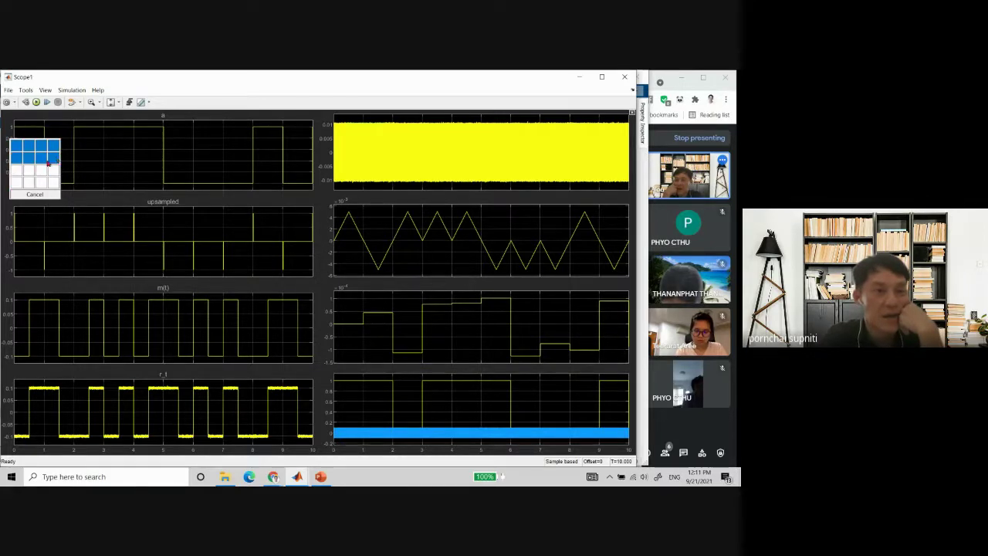
pyautogui.click(39, 184)
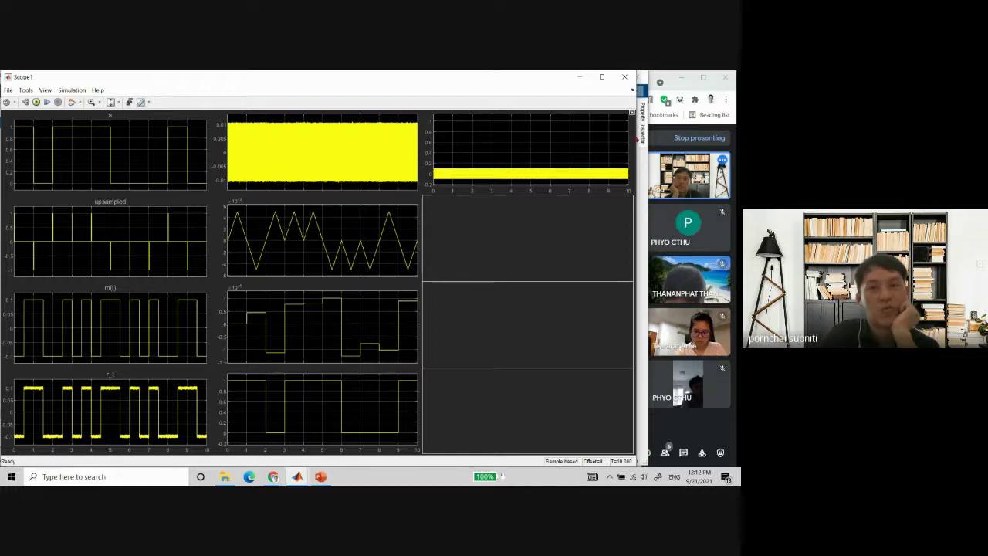
pyautogui.moveTo(635, 136); pyautogui.dragTo(491, 163)
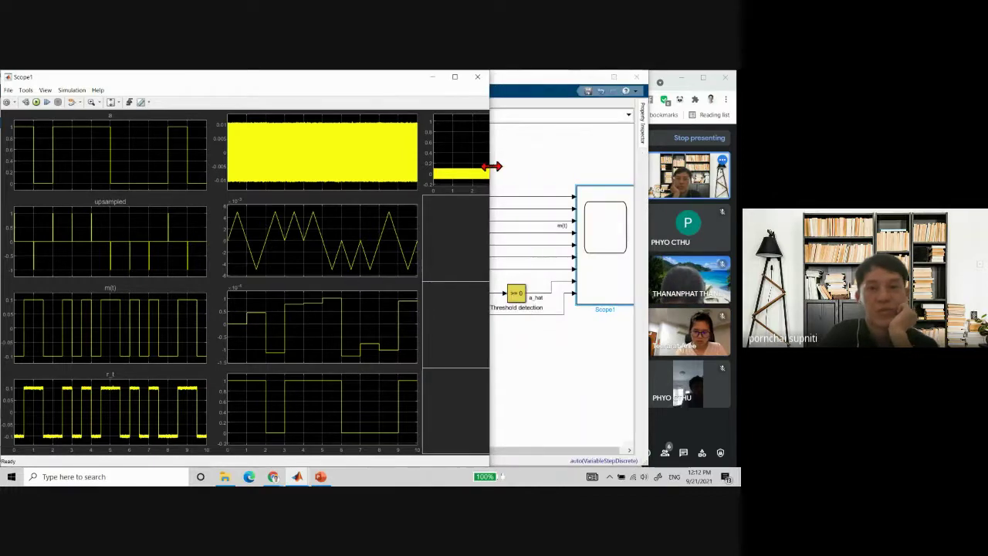
pyautogui.click(522, 161)
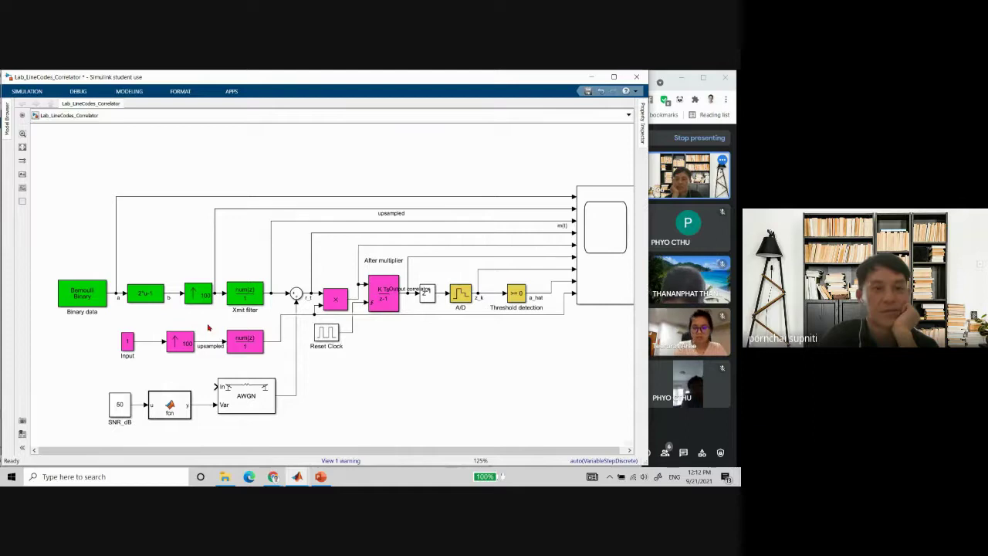
# Set the sample time of the pink Input constant block to 1 and save the correlator model.
pyautogui.click(126, 347)
pyautogui.doubleClick(127, 345)
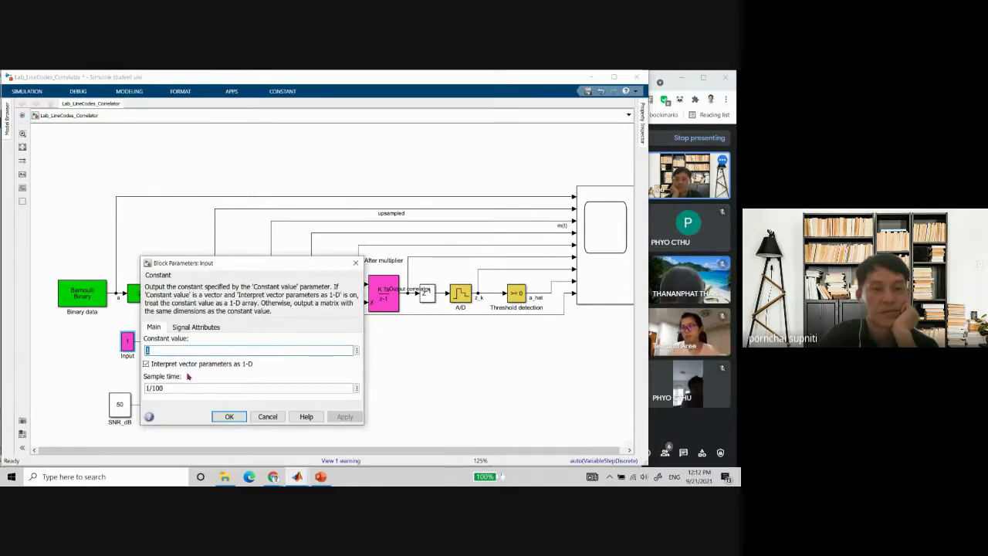
pyautogui.click(260, 417)
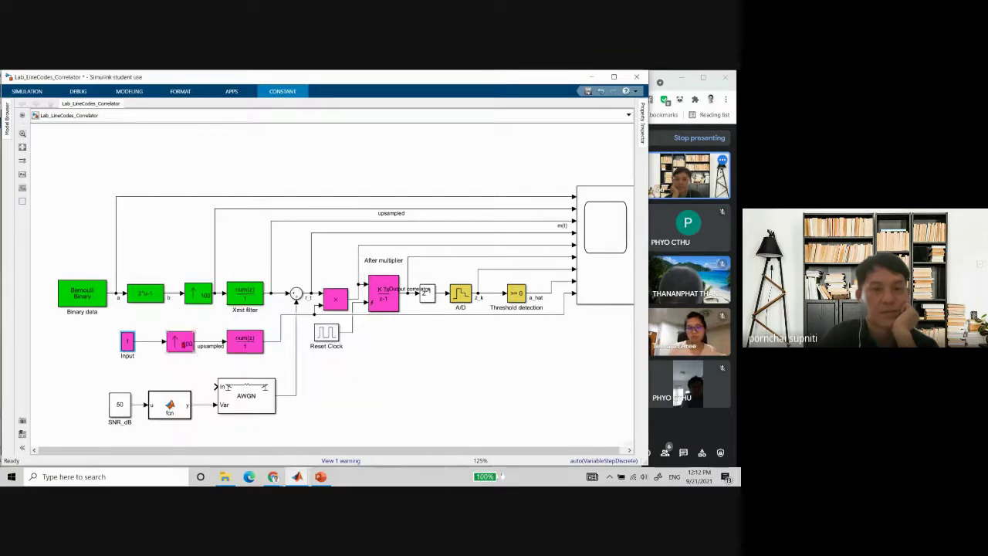
pyautogui.doubleClick(127, 344)
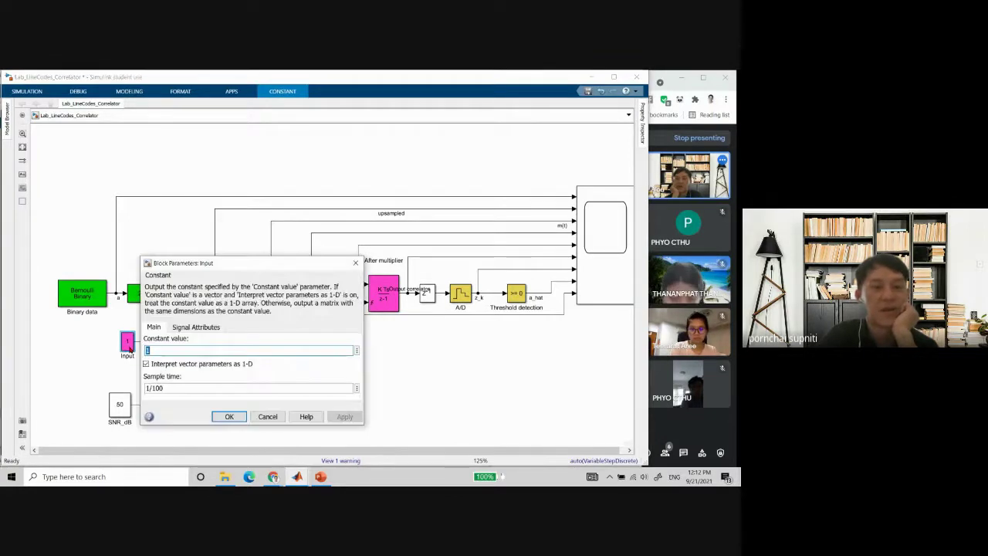
pyautogui.doubleClick(183, 387)
pyautogui.write('1')
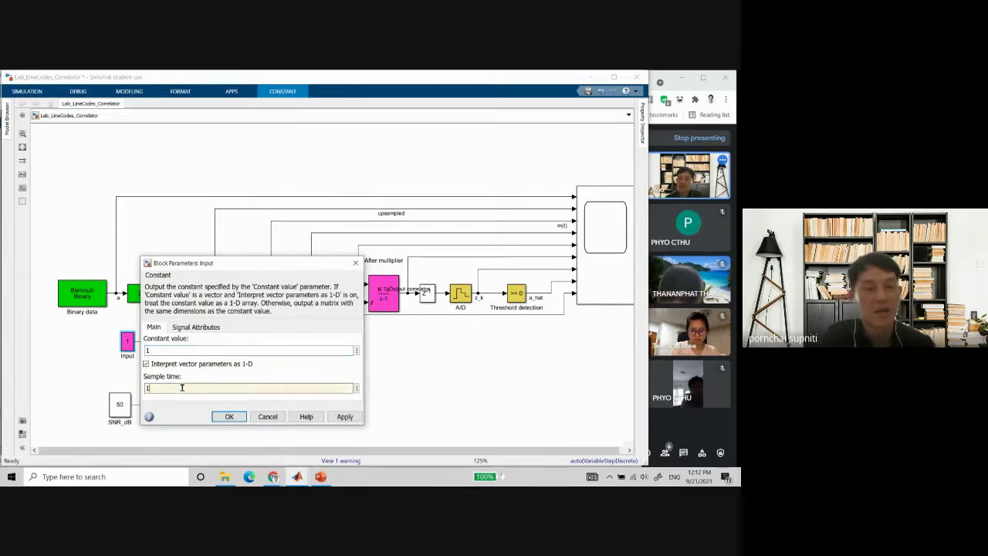
pyautogui.click(227, 417)
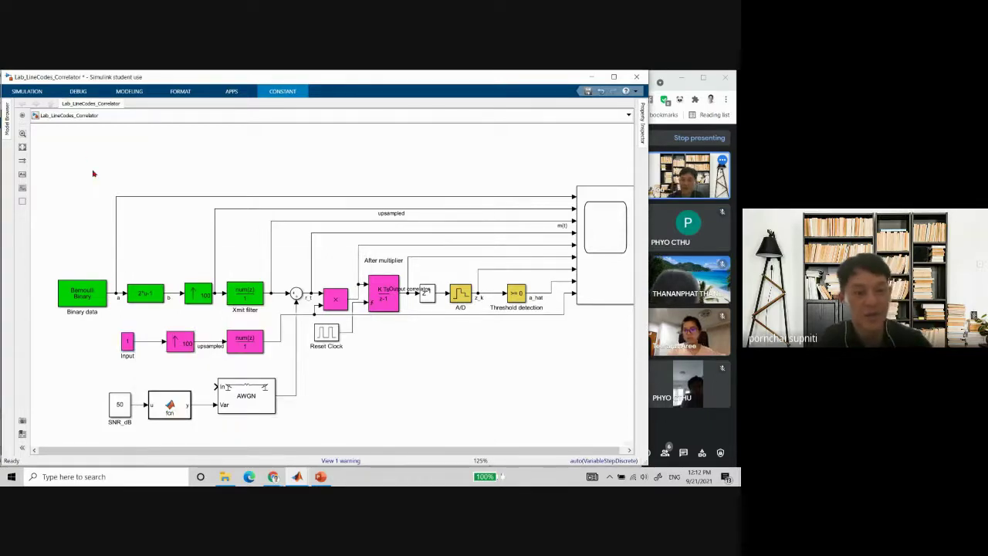
pyautogui.hotkey('ctrl', 's')
pyautogui.click(193, 346)
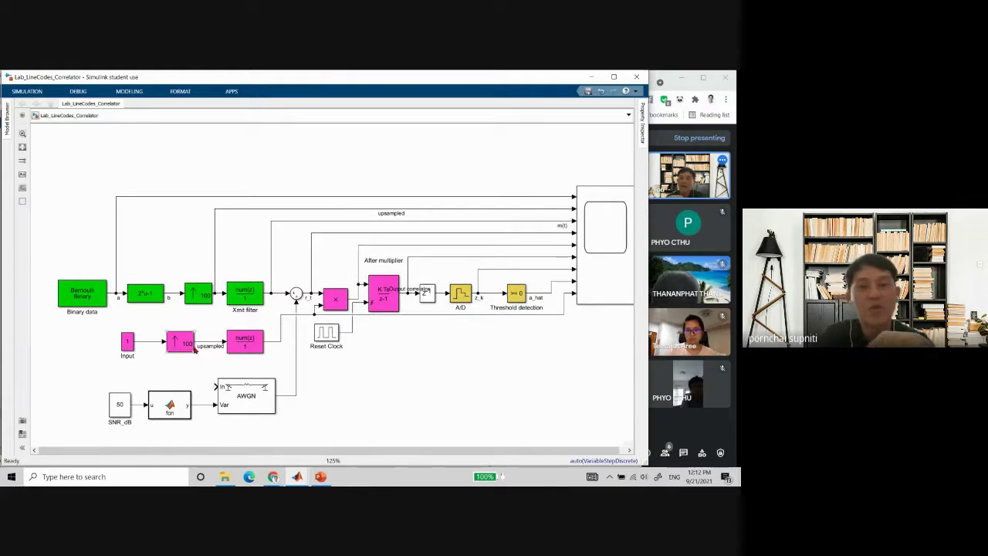
# Close the outdated Scope1 plots, rerun the correlator model, and review the new waveforms in a widened Scope1 window.
pyautogui.click(589, 274)
pyautogui.doubleClick(589, 275)
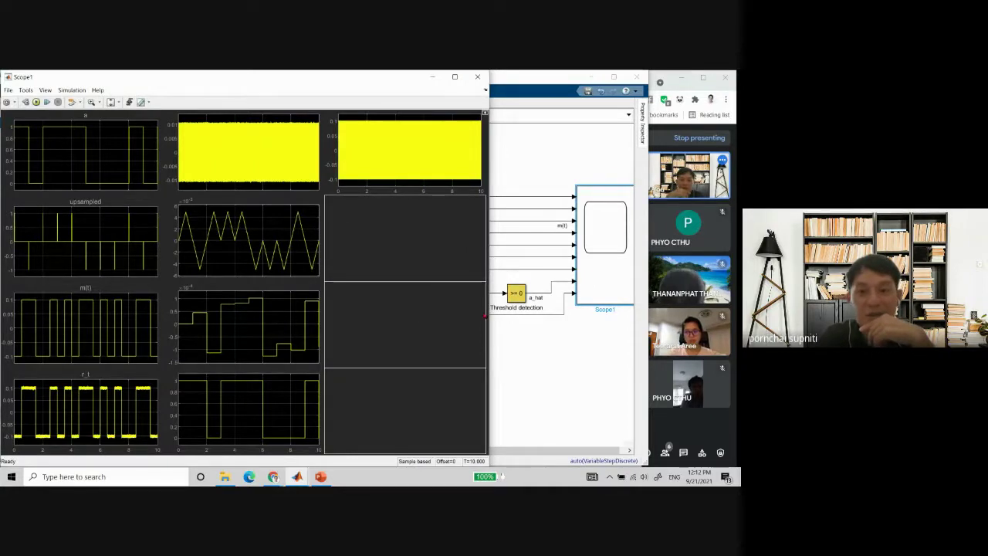
pyautogui.click(477, 77)
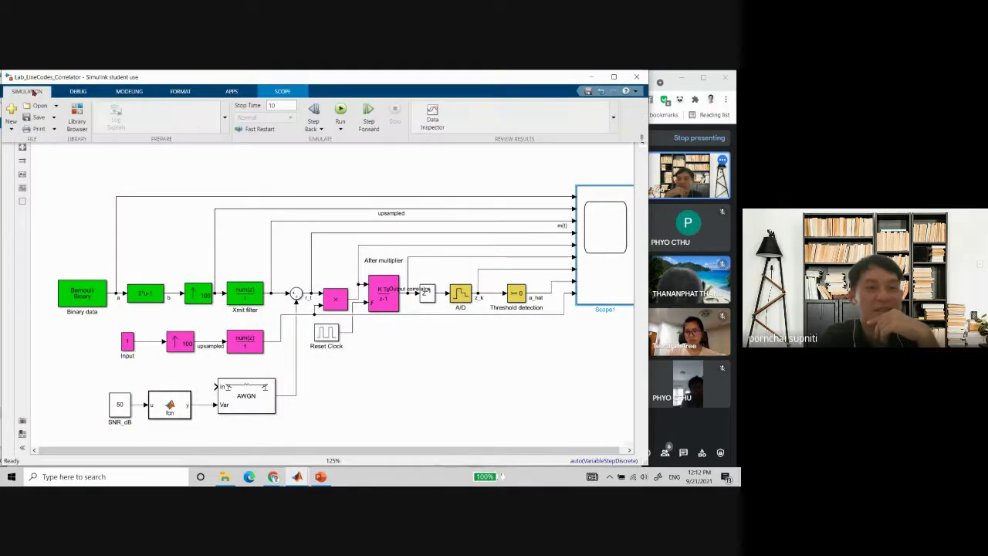
pyautogui.click(341, 112)
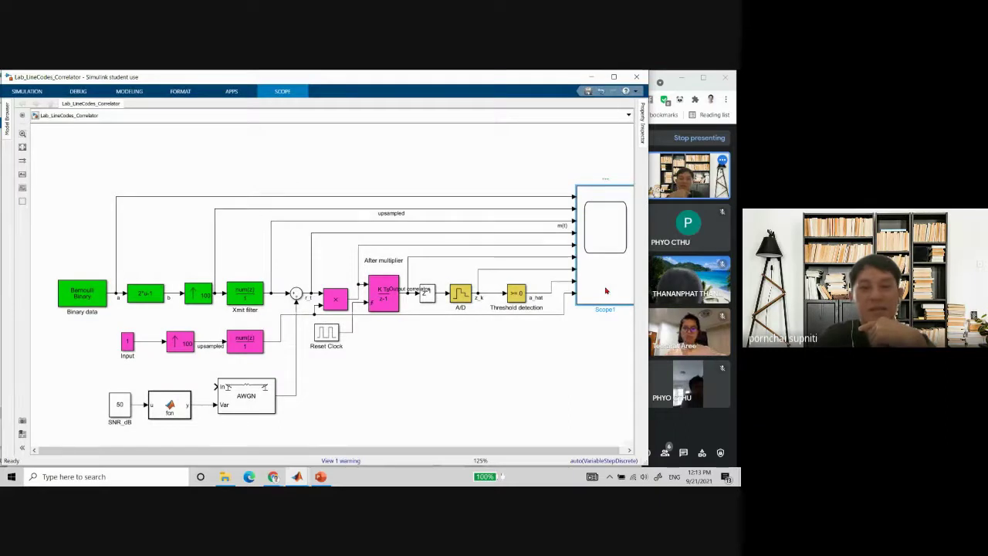
pyautogui.doubleClick(606, 291)
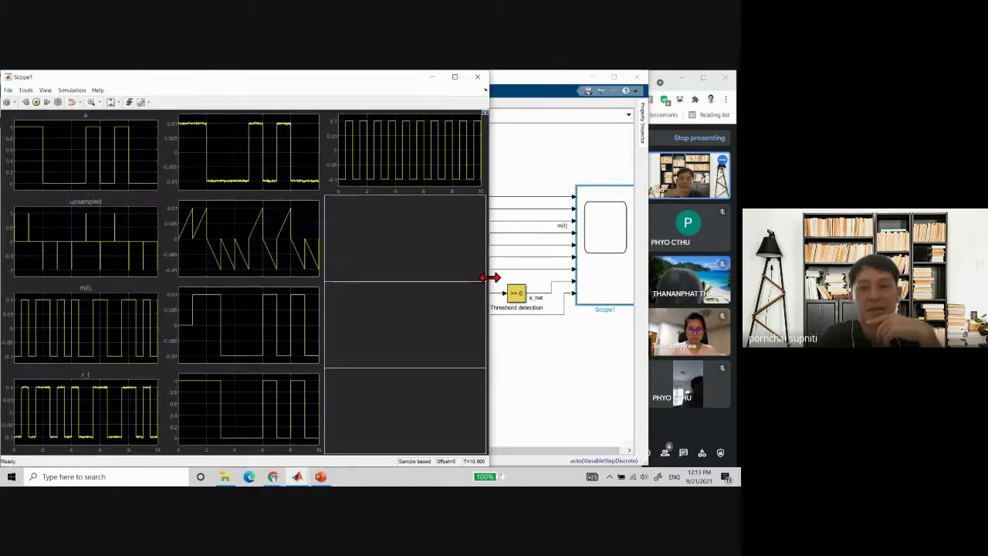
pyautogui.moveTo(490, 278); pyautogui.dragTo(632, 290)
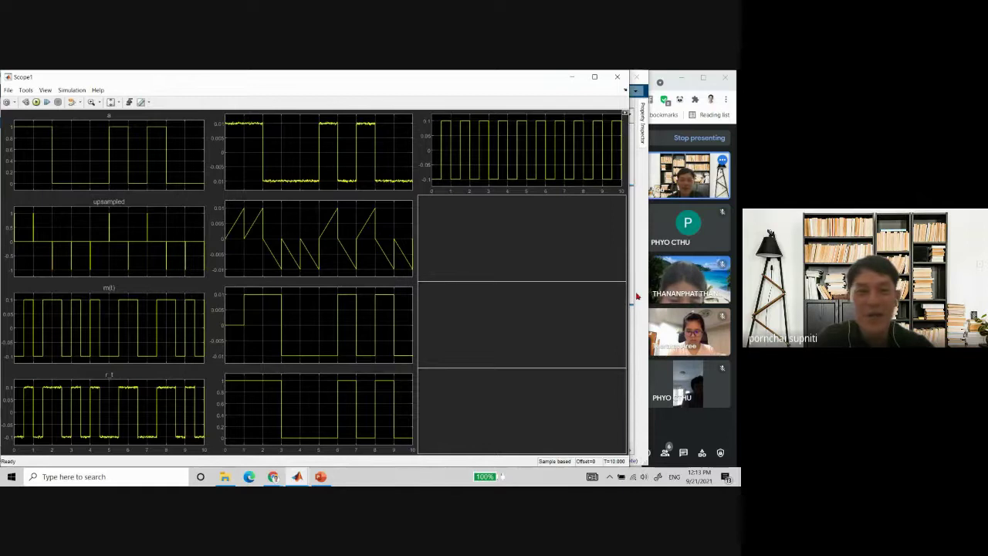
pyautogui.click(638, 295)
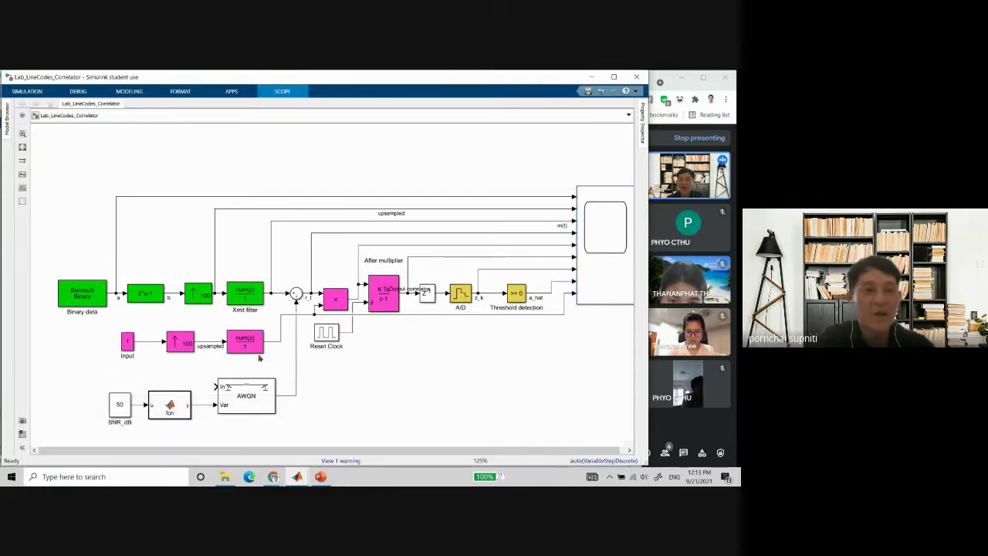
# Compare the sample times of the Binary data and Input blocks, and reopen Scope1 to examine the correlator waveforms.
pyautogui.click(94, 297)
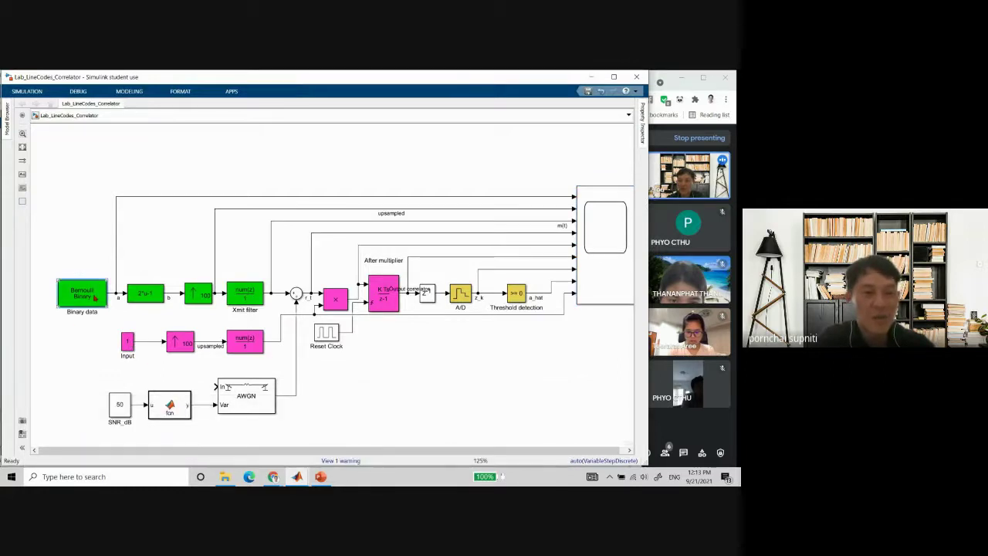
pyautogui.doubleClick(95, 297)
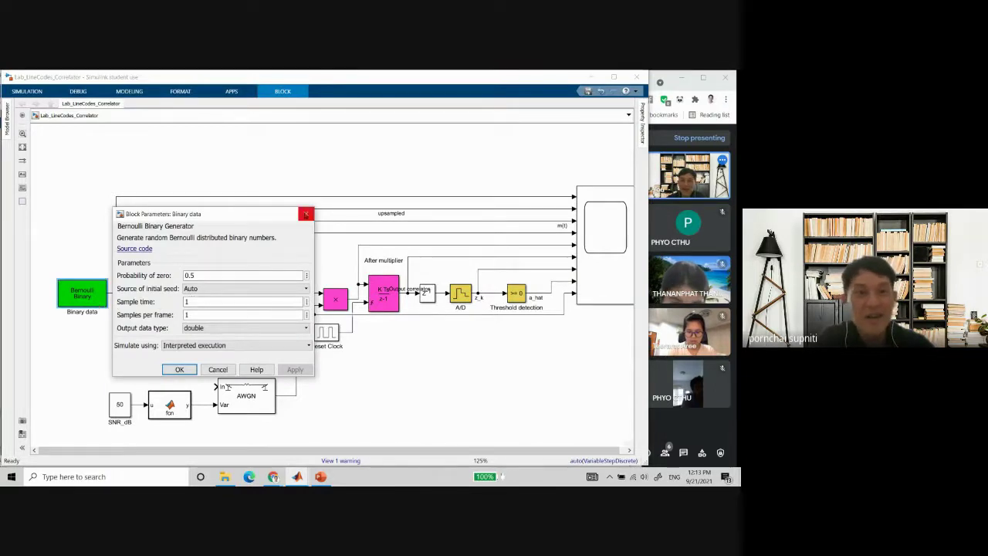
pyautogui.click(306, 214)
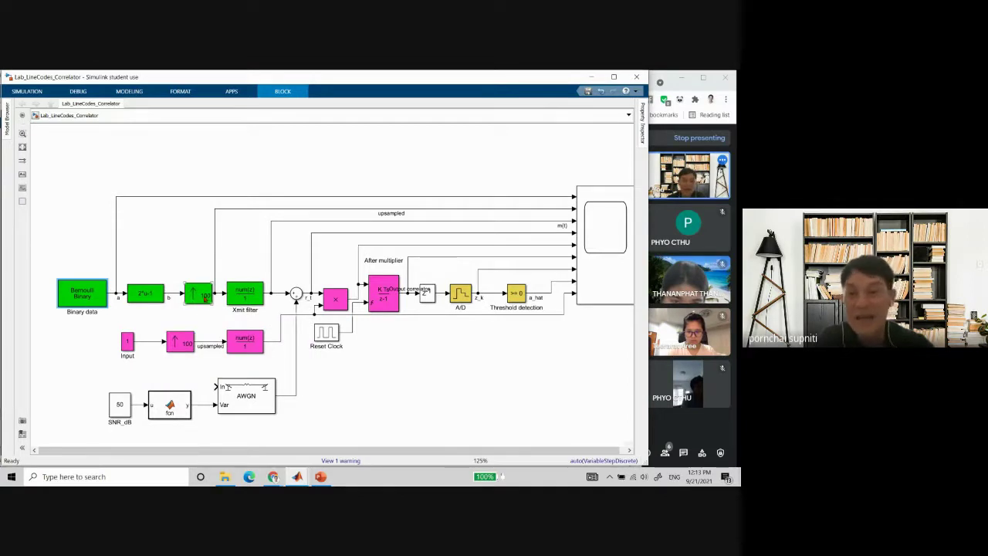
pyautogui.click(128, 347)
pyautogui.doubleClick(128, 347)
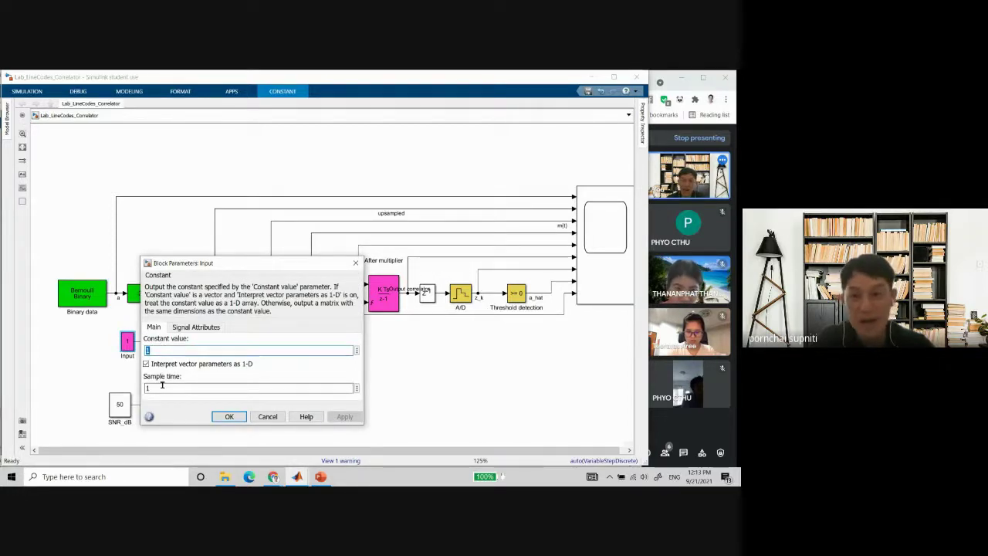
pyautogui.click(268, 416)
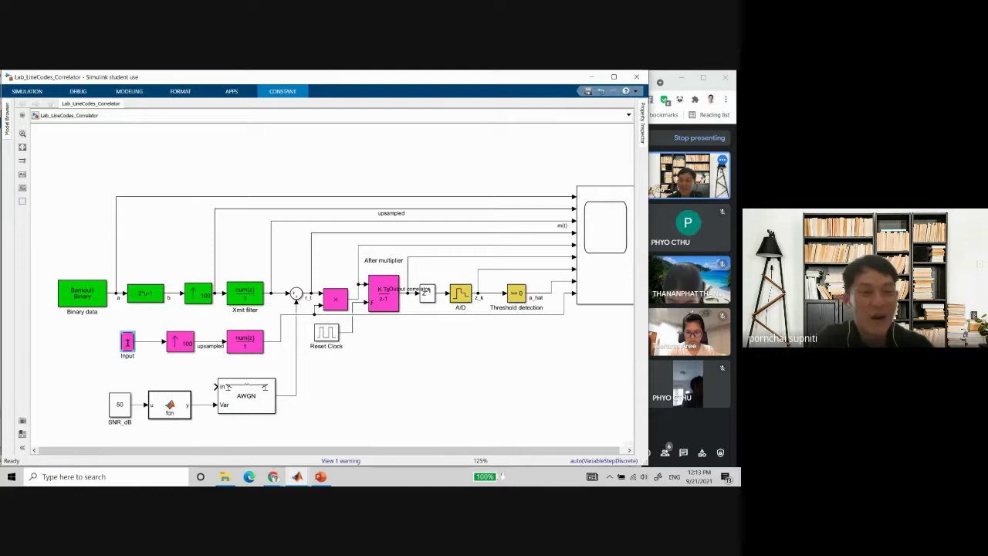
pyautogui.doubleClick(128, 341)
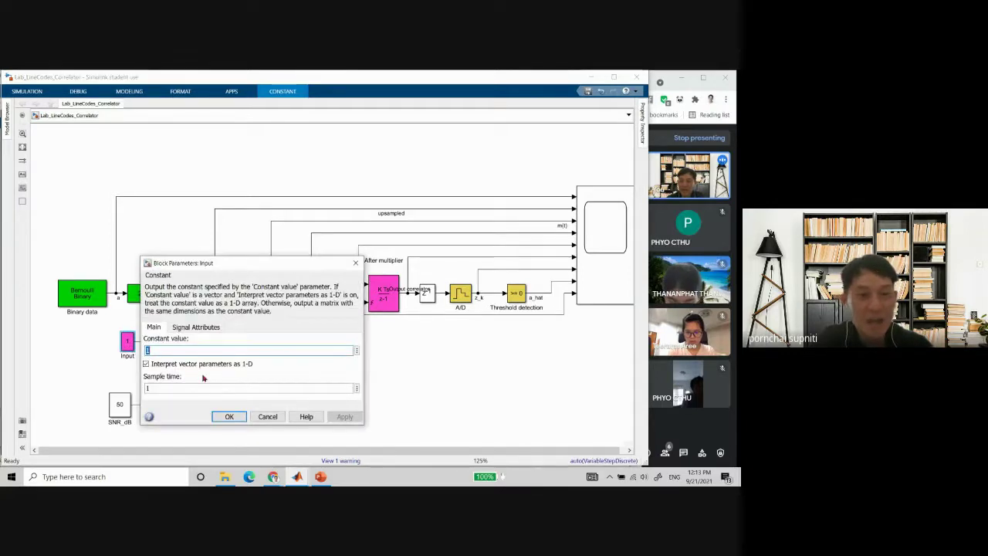
pyautogui.click(196, 386)
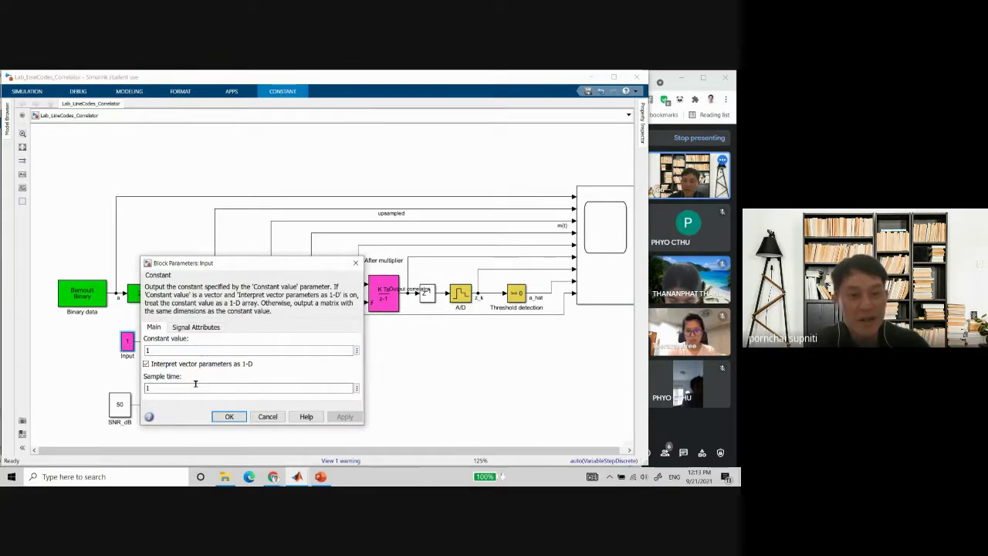
pyautogui.click(266, 417)
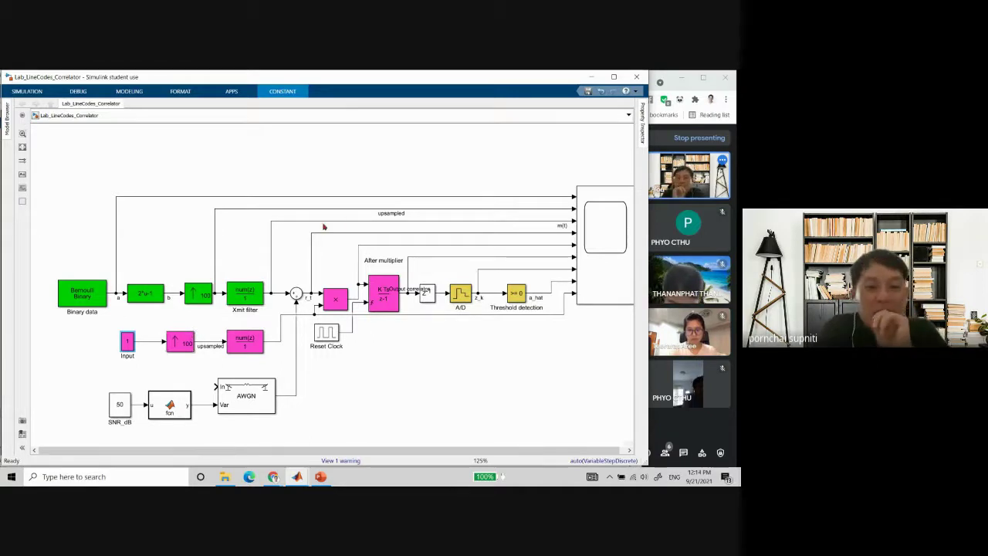
pyautogui.click(591, 269)
pyautogui.doubleClick(591, 269)
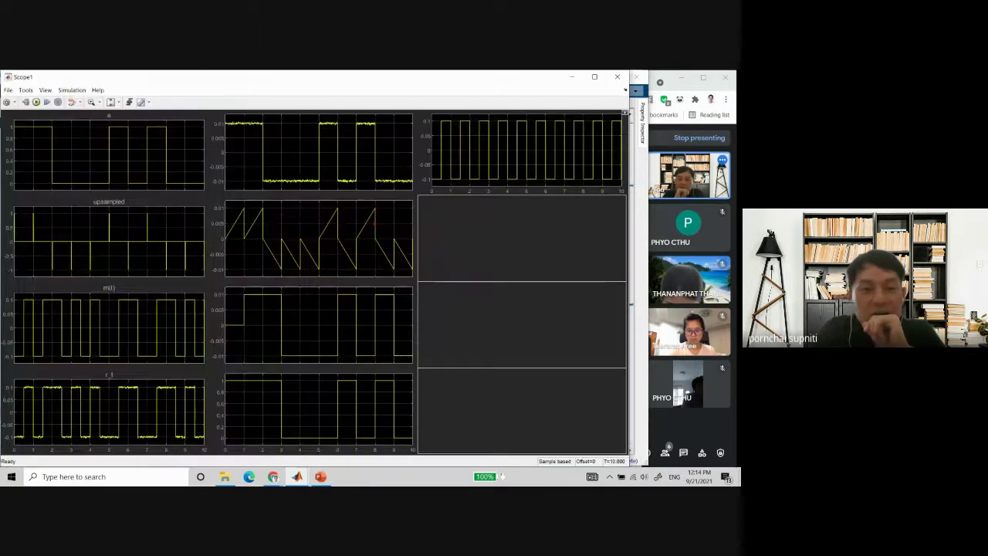
# Examine the correlator waveforms in a slightly widened Scope1 window, then close the scope to return to the model.
pyautogui.moveTo(631, 266); pyautogui.dragTo(646, 266)
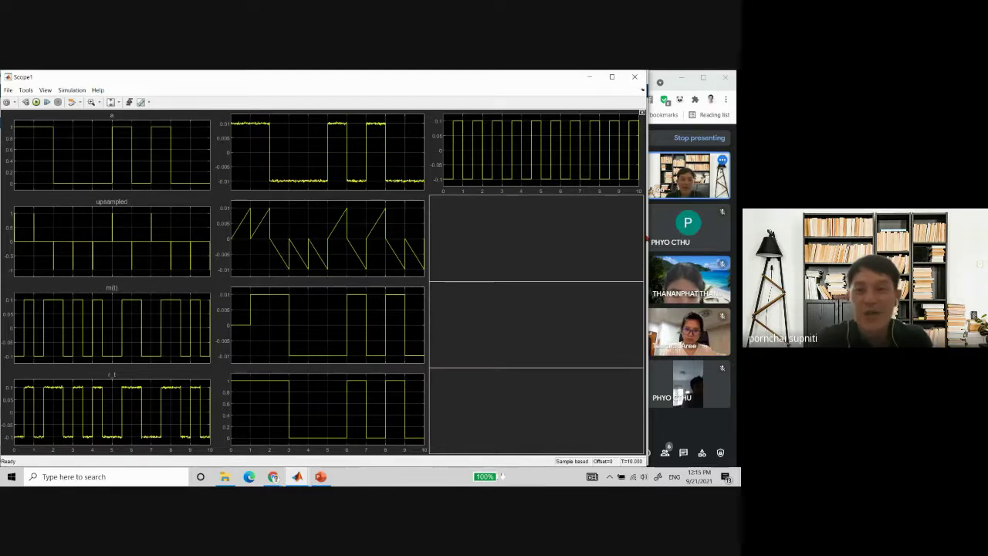
pyautogui.moveTo(647, 235)
pyautogui.mouseDown()
pyautogui.moveTo(629, 231)
pyautogui.moveTo(643, 231)
pyautogui.mouseUp()
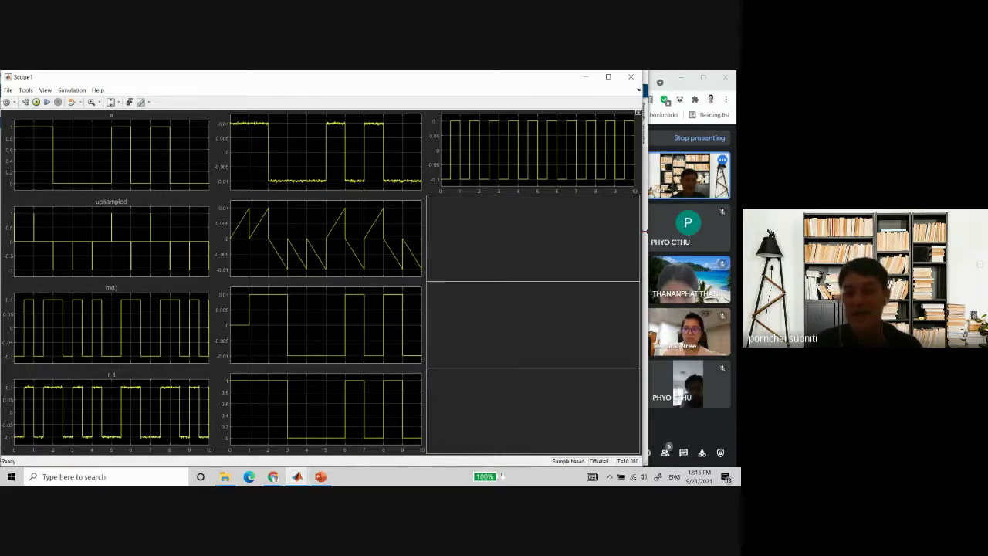
pyautogui.moveTo(645, 232); pyautogui.dragTo(650, 231)
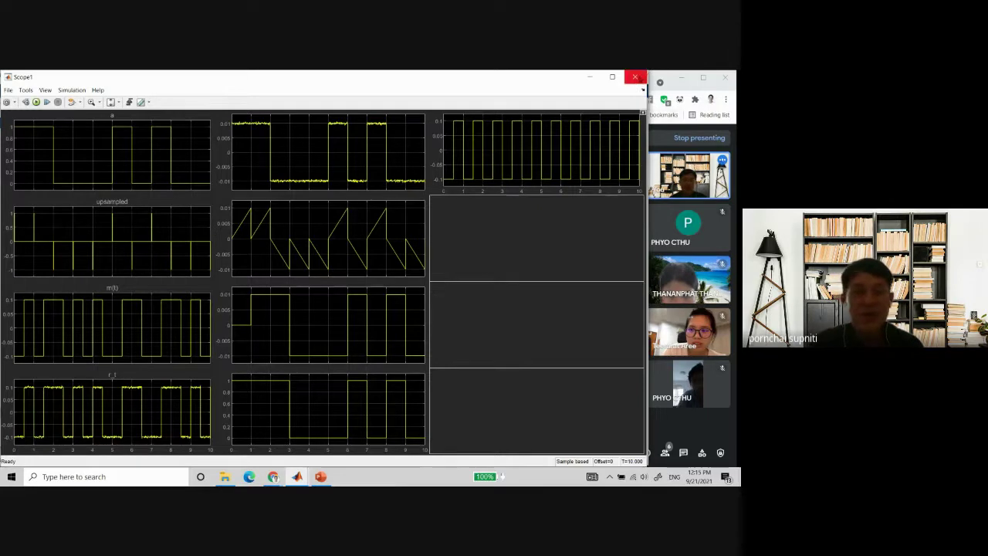
pyautogui.click(635, 77)
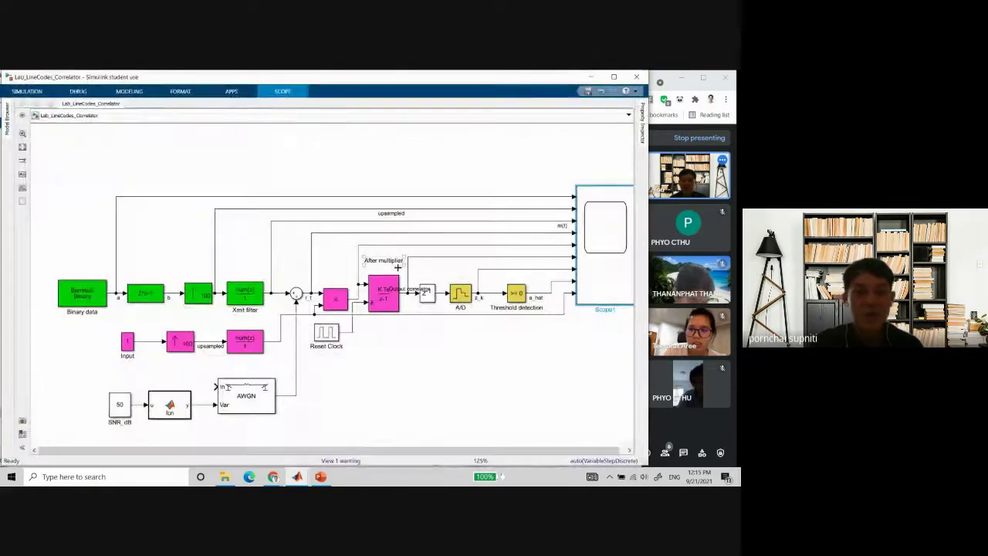
# Deselect the scope block, slightly narrow the correlator model window, and switch to the PowerPoint slide on NRZ-L and Manchester signal differences.
pyautogui.click(349, 366)
pyautogui.moveTo(647, 303)
pyautogui.mouseDown()
pyautogui.moveTo(610, 309)
pyautogui.moveTo(641, 313)
pyautogui.mouseUp()
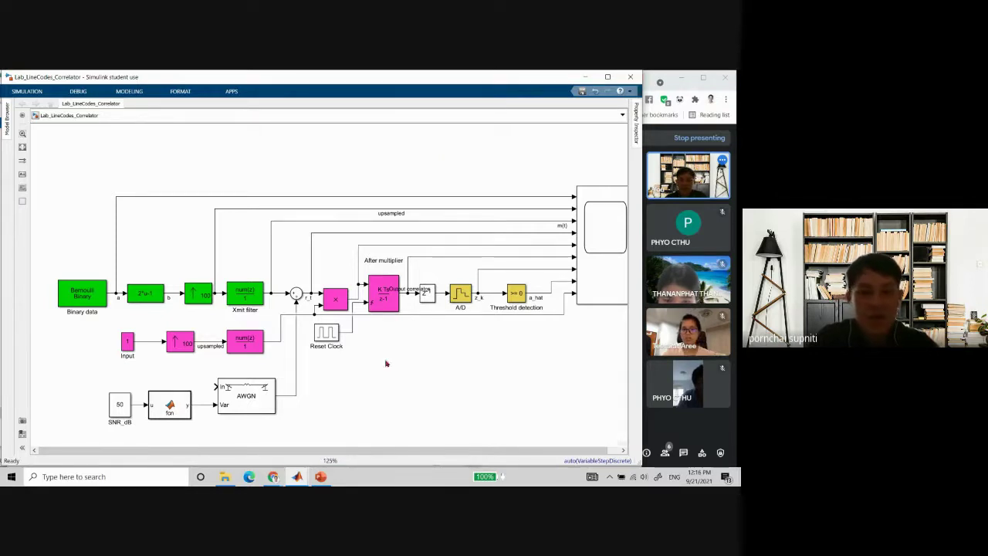
pyautogui.click(294, 478)
pyautogui.moveTo(272, 477)
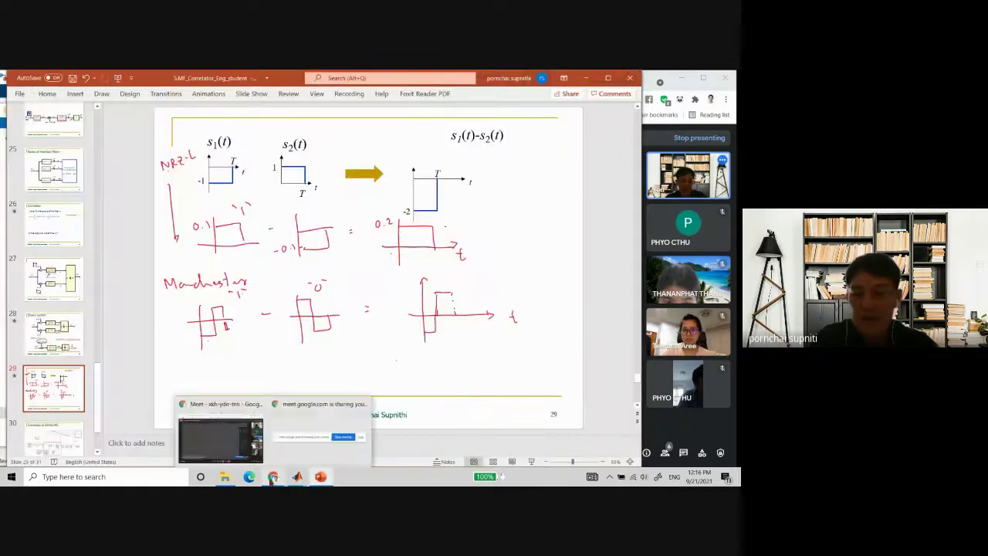